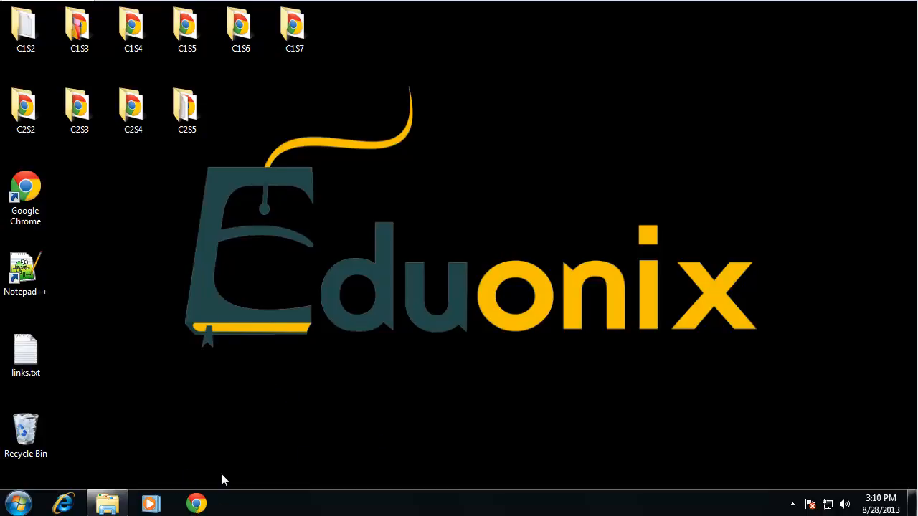
# Launch Chrome from the taskbar and load jquery.com
pyautogui.click(197, 504)
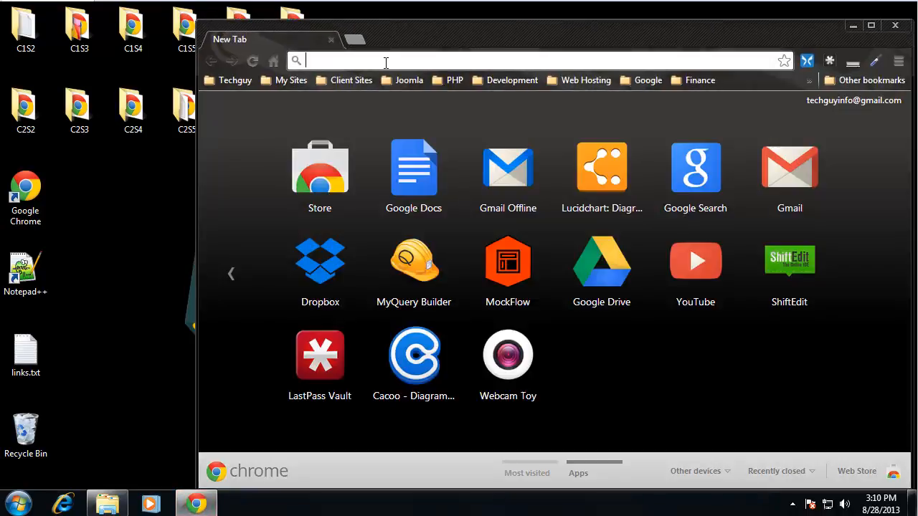
pyautogui.write('jquery.c')
pyautogui.press('Return')
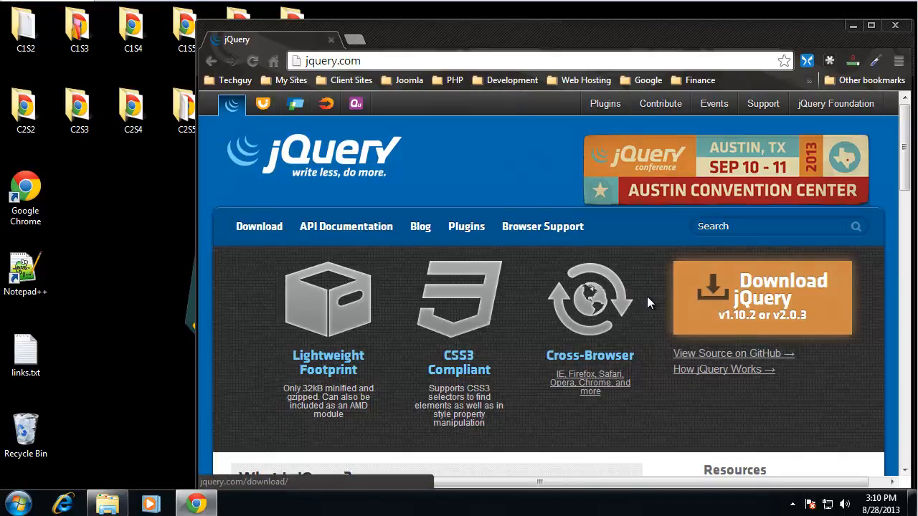
# Create a new desktop folder named C2S6, open it, then return to Chrome
pyautogui.click(143, 214)
pyautogui.rightClick(128, 205)
pyautogui.moveTo(172, 316)
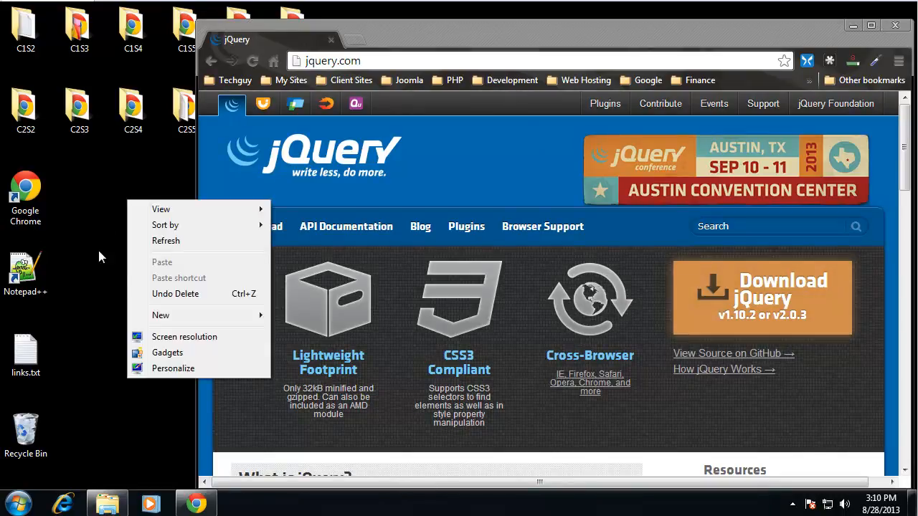
pyautogui.click(298, 318)
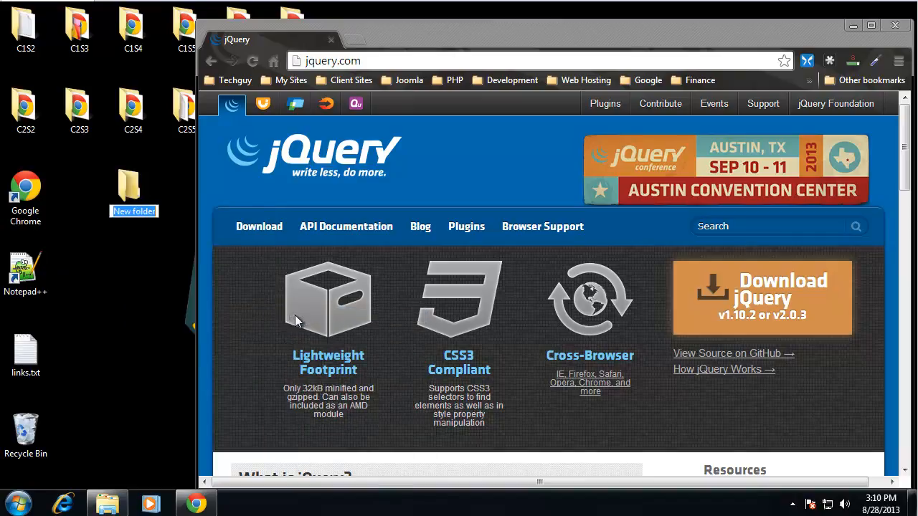
pyautogui.write('C2S6')
pyautogui.press('Return')
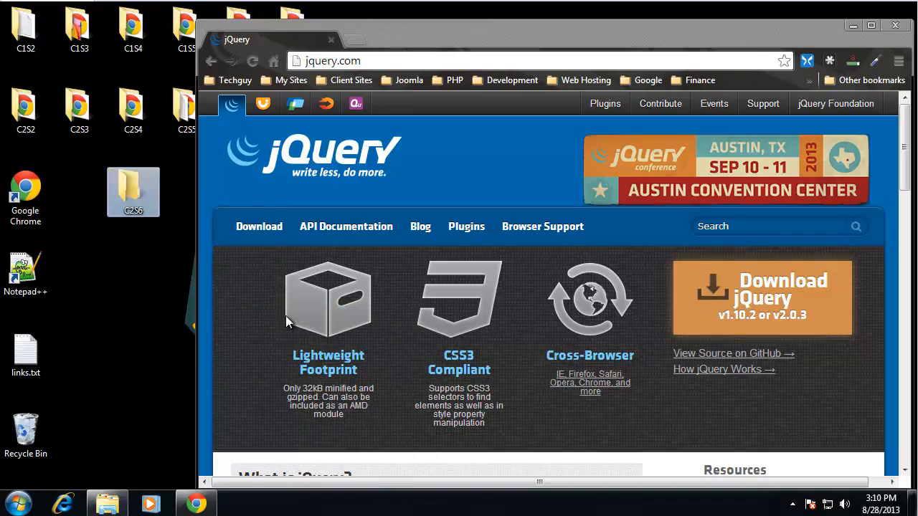
pyautogui.doubleClick(138, 198)
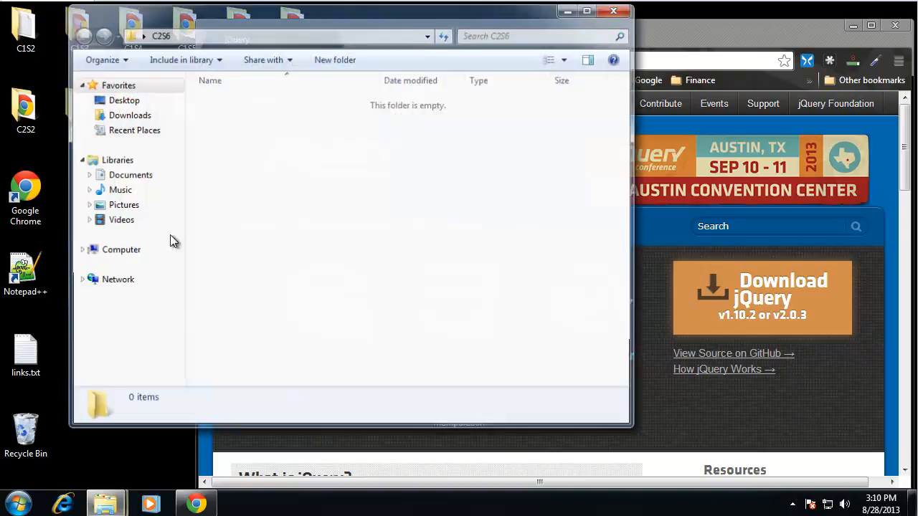
pyautogui.click(678, 24)
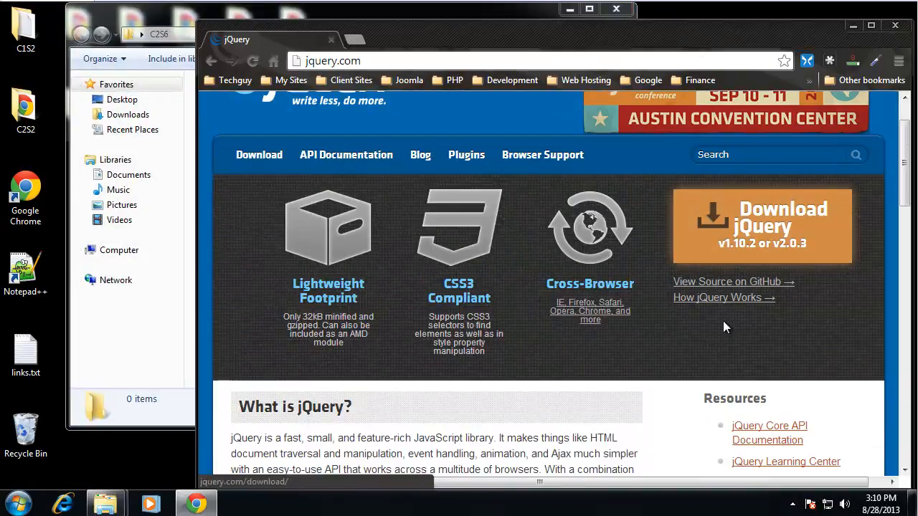
pyautogui.scroll(-1, 717, 287)
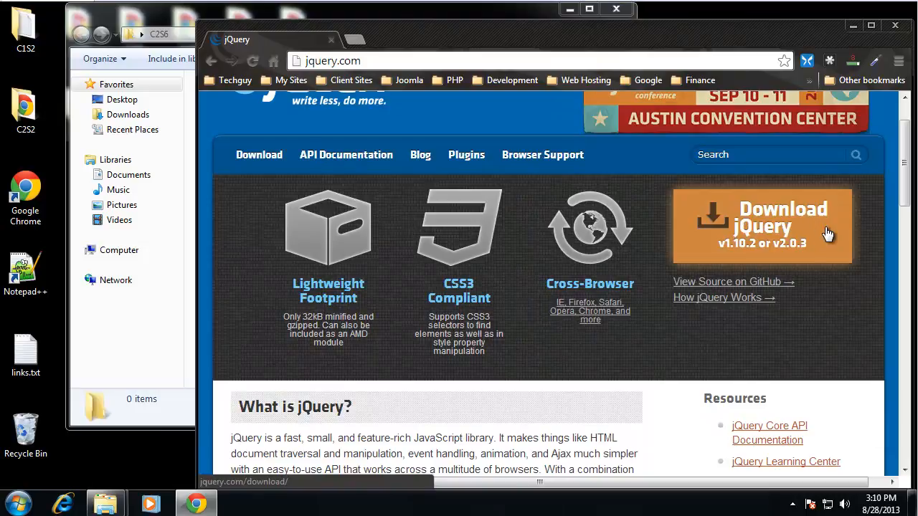
# Navigate to Download jQuery and open the compressed production jQuery 1.10.2 file
pyautogui.click(752, 228)
pyautogui.scroll(-3, 717, 236)
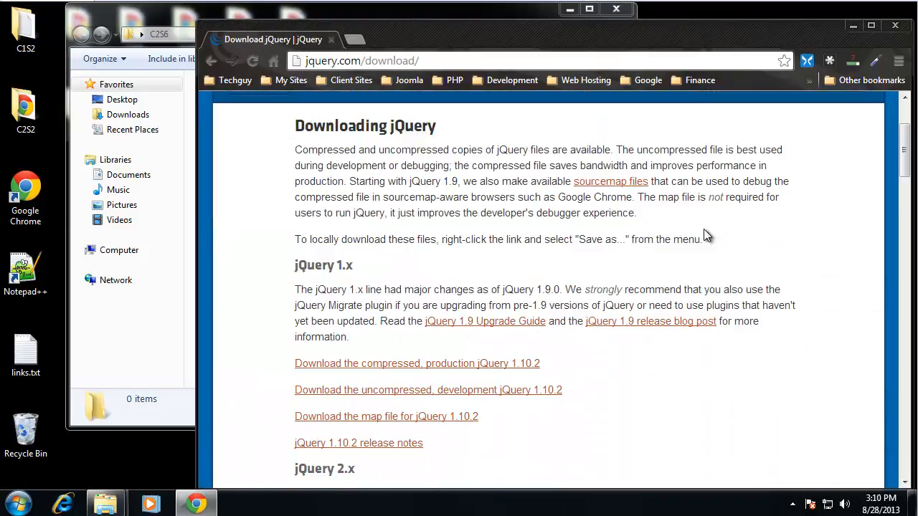
pyautogui.scroll(-1, 710, 237)
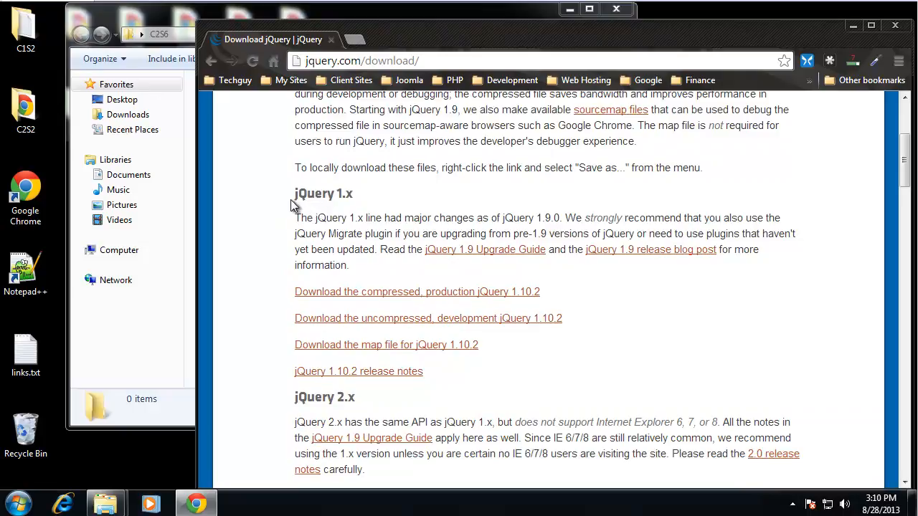
pyautogui.scroll(-1, 282, 403)
pyautogui.scroll(-1, 287, 409)
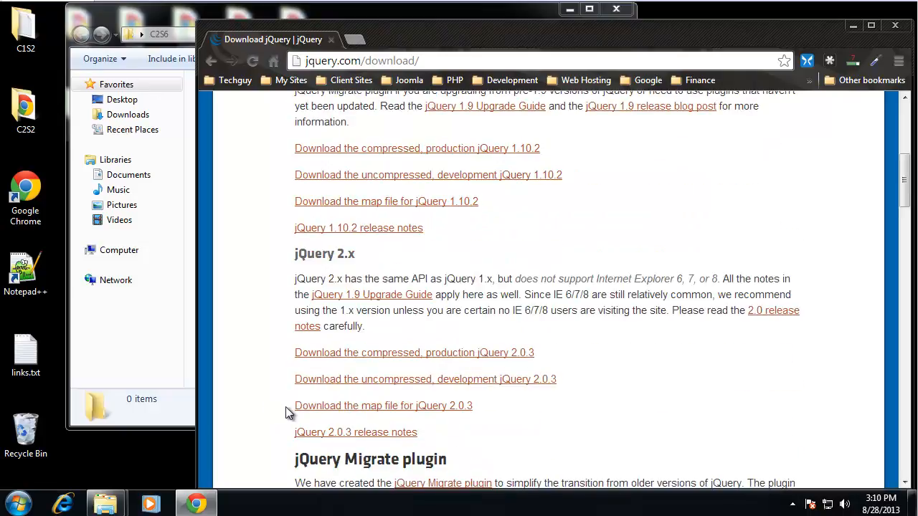
pyautogui.scroll(1, 423, 190)
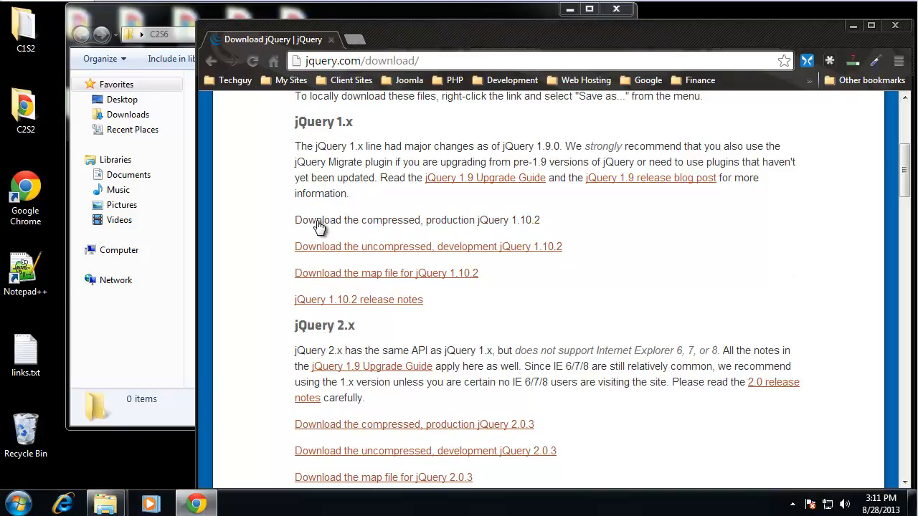
pyautogui.click(309, 220)
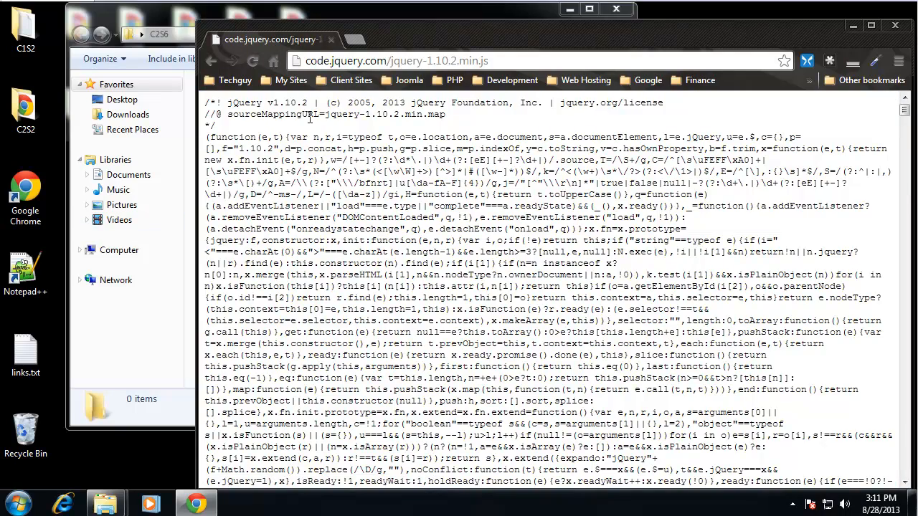
pyautogui.scroll(-5, 295, 153)
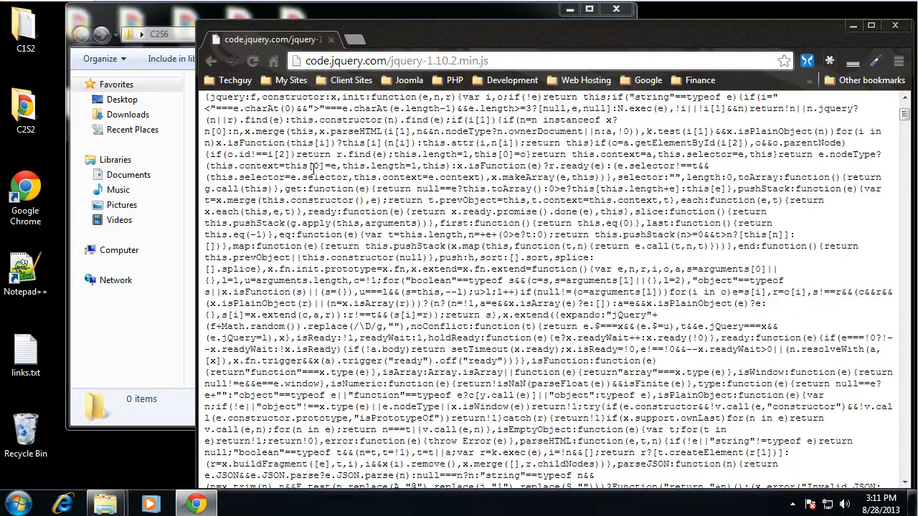
pyautogui.scroll(-5, 309, 162)
pyautogui.scroll(-3, 316, 169)
pyautogui.scroll(10, 631, 211)
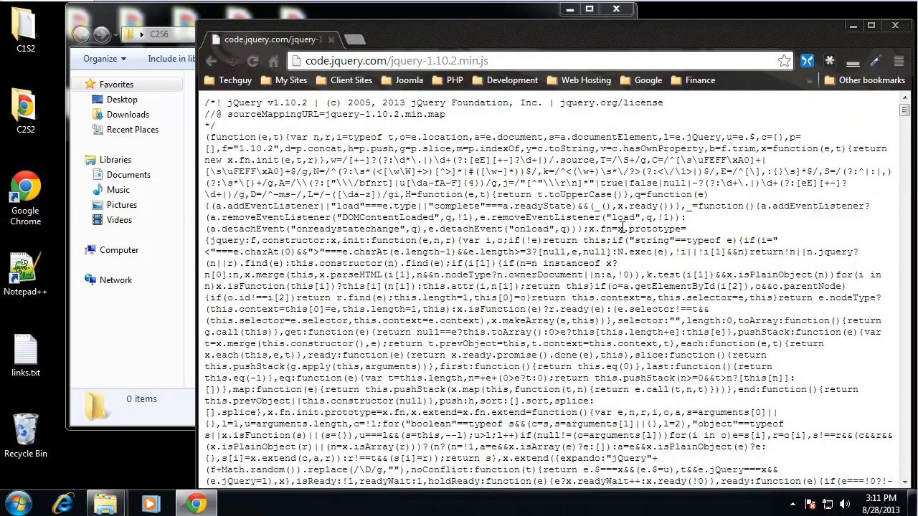
# Select the whole minified jQuery source and copy it
pyautogui.hotkey('ctrl', 'a')
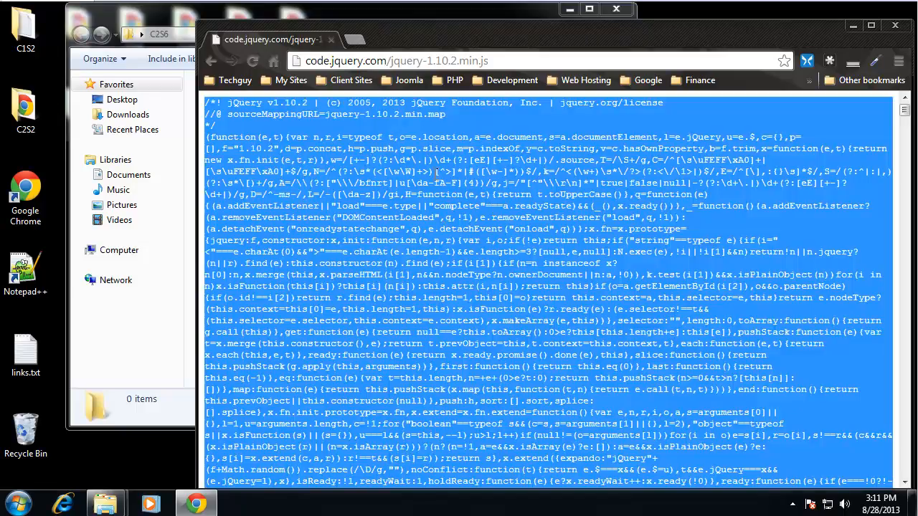
pyautogui.rightClick(436, 173)
pyautogui.click(473, 185)
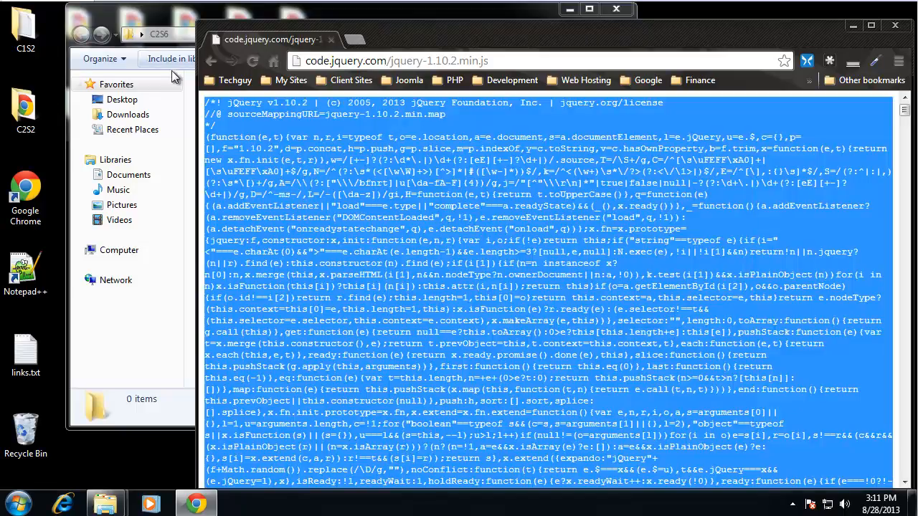
# Create a new text document in the C2S6 folder renamed to jquery.js, accepting the extension change
pyautogui.click(159, 34)
pyautogui.rightClick(281, 198)
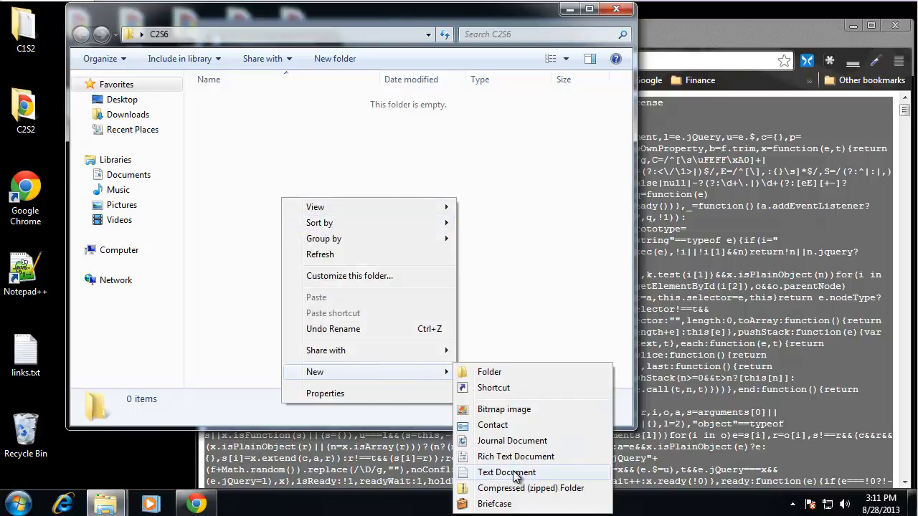
pyautogui.moveTo(315, 371)
pyautogui.click(514, 472)
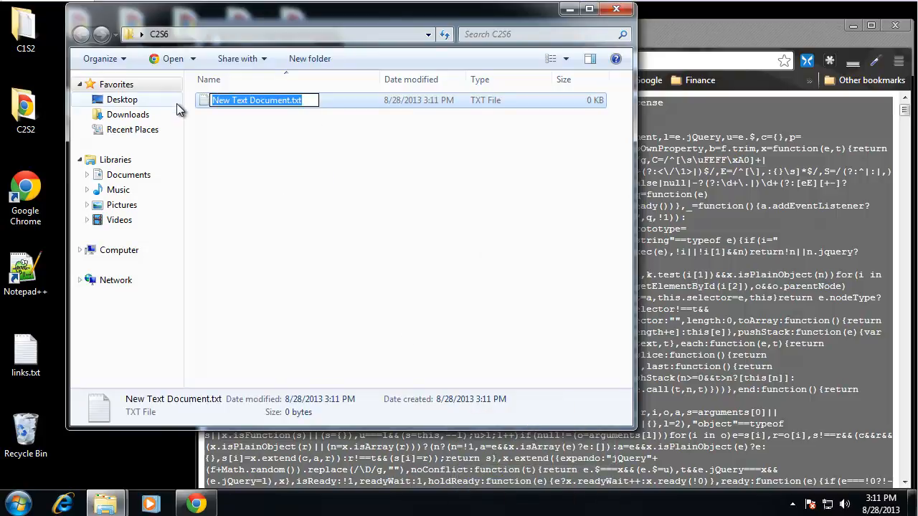
pyautogui.write('jquery.')
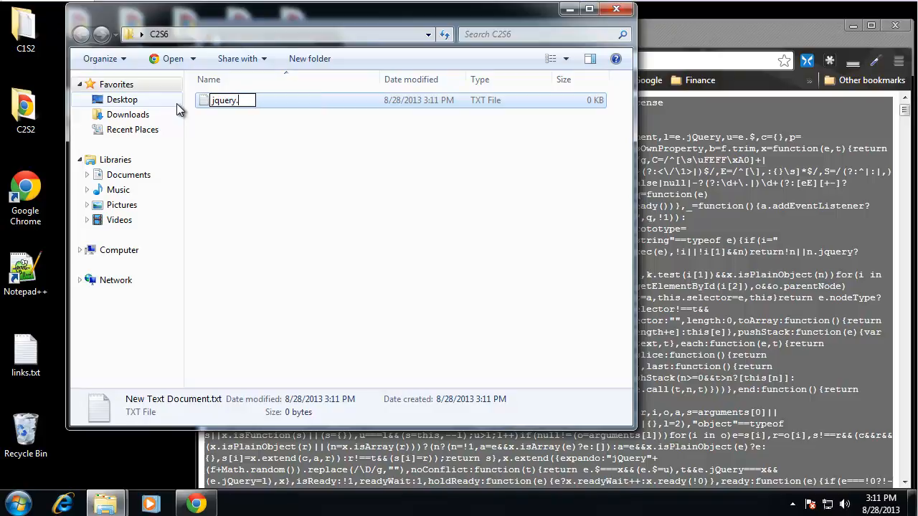
pyautogui.write('js')
pyautogui.press('Return')
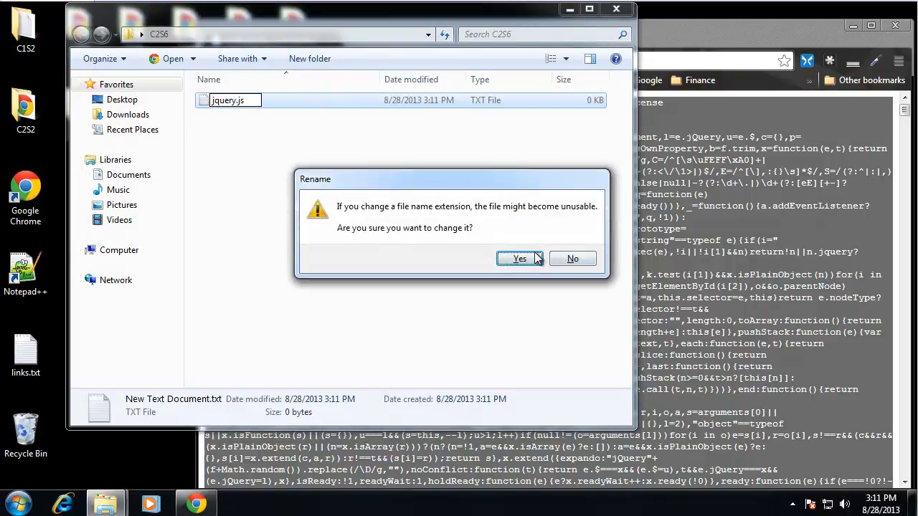
pyautogui.click(535, 259)
# Paste the jQuery code into jquery.js via Notepad++, save it, and return to Chrome
pyautogui.rightClick(227, 104)
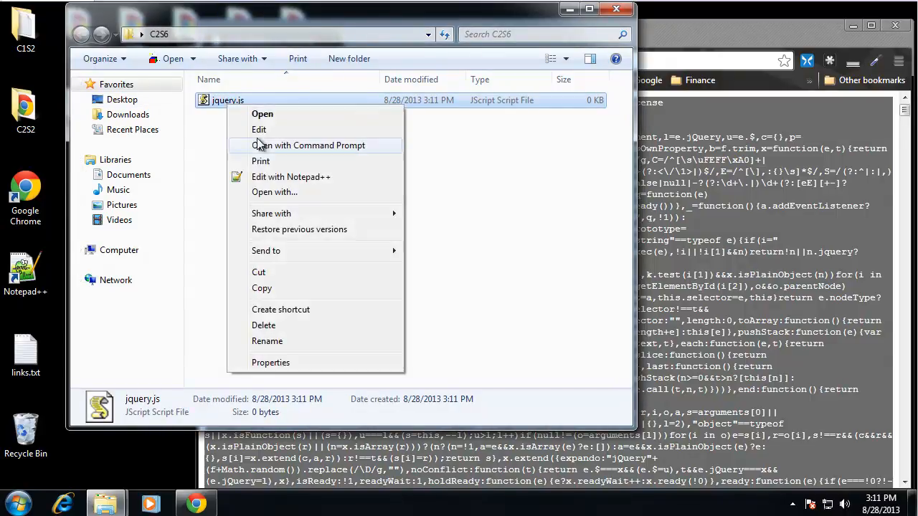
pyautogui.click(266, 177)
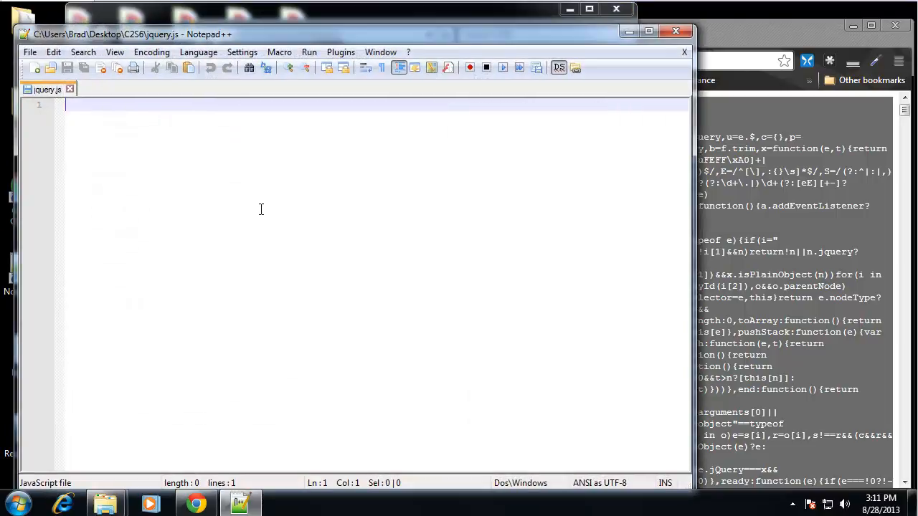
pyautogui.hotkey('ctrl', 'v')
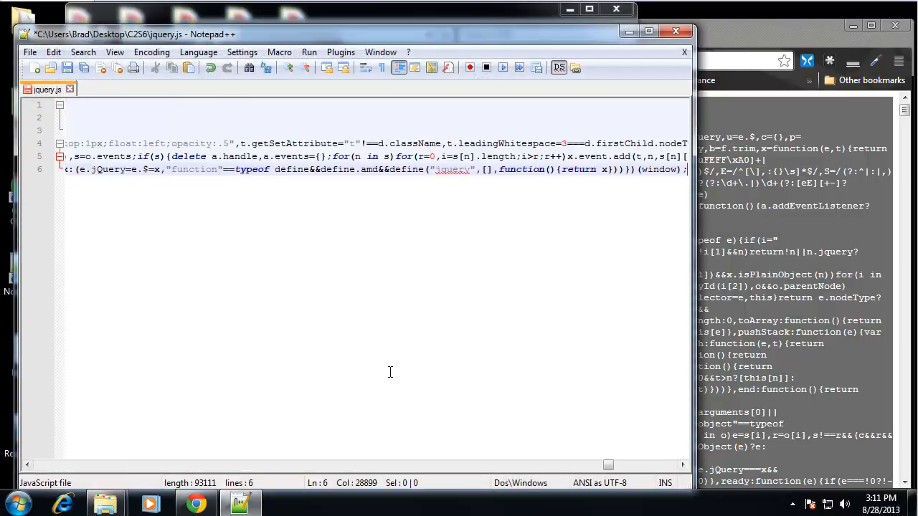
pyautogui.hotkey('ctrl', 's')
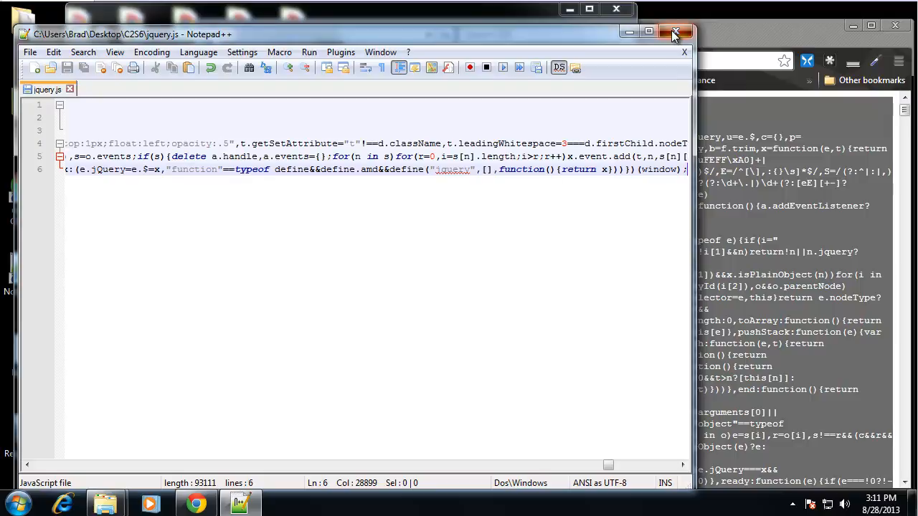
pyautogui.click(675, 31)
pyautogui.click(837, 137)
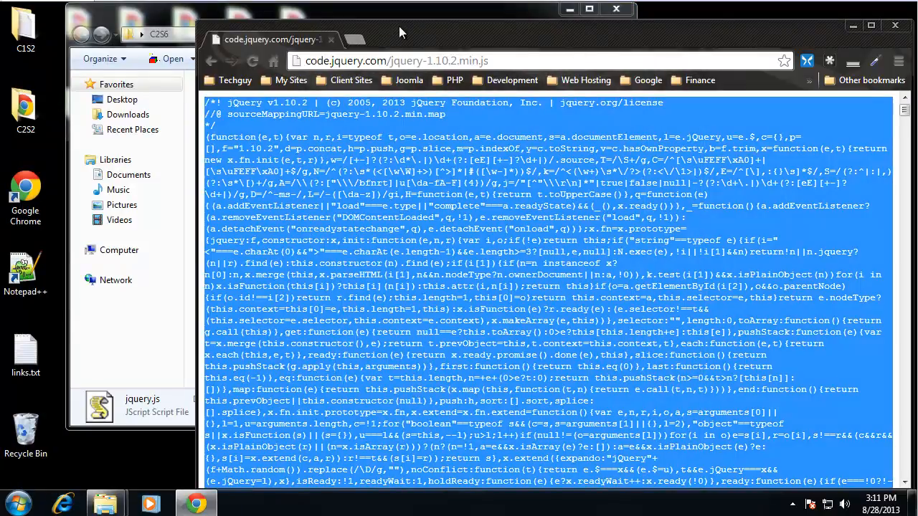
# Create a new text document in C2S6 renamed to index.html, accepting the extension change
pyautogui.click(178, 46)
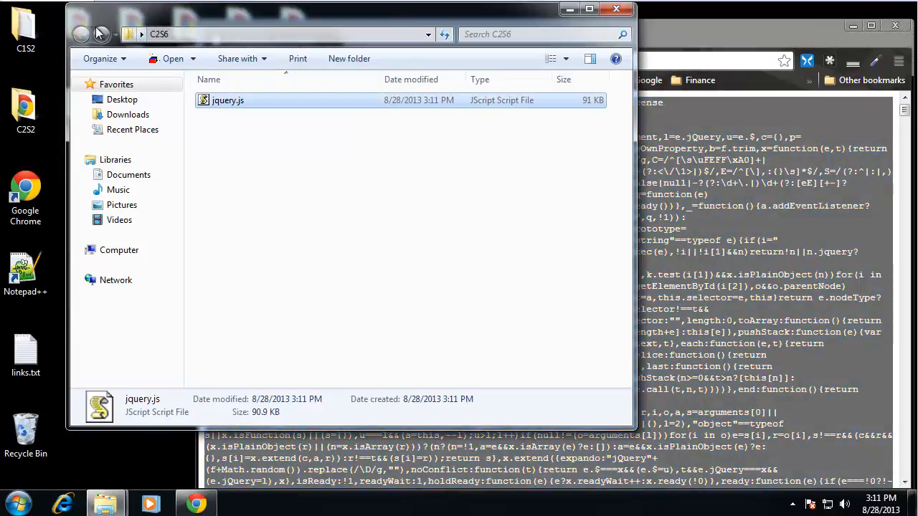
pyautogui.click(266, 245)
pyautogui.rightClick(265, 244)
pyautogui.moveTo(299, 418)
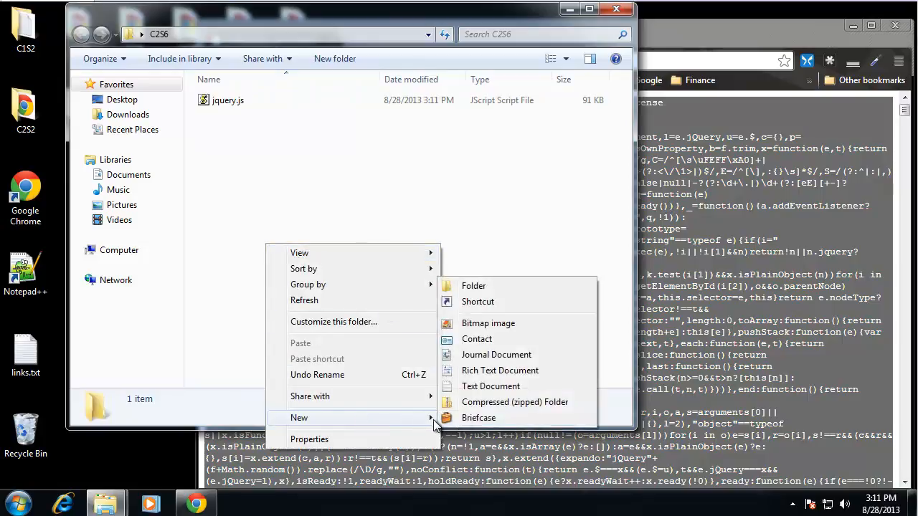
pyautogui.click(490, 386)
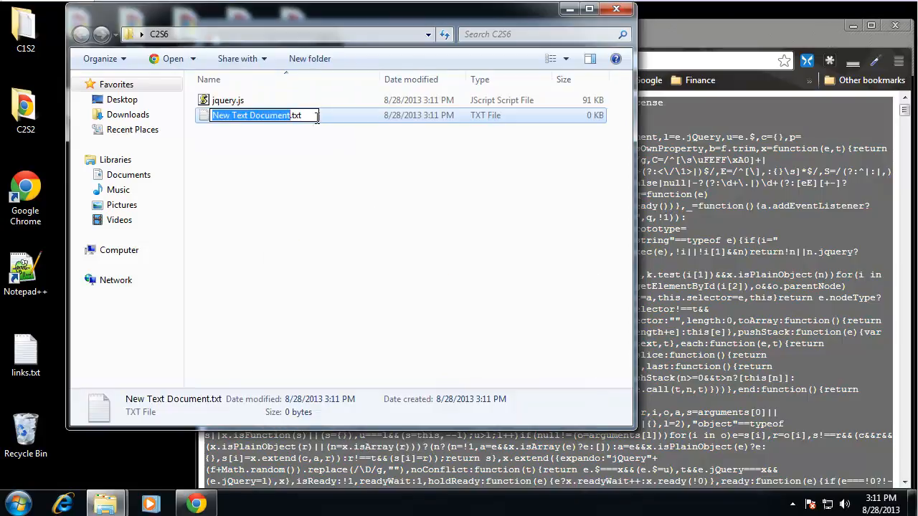
pyautogui.write('index.html')
pyautogui.press('Return')
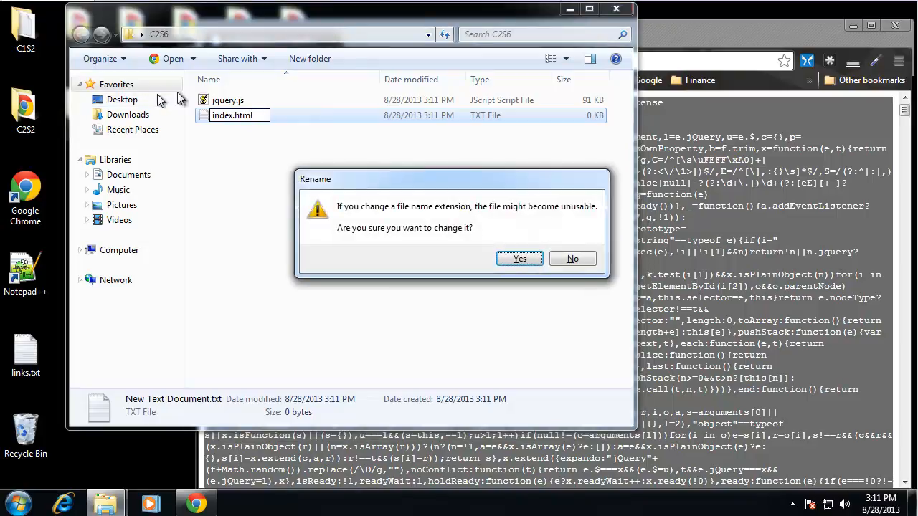
pyautogui.click(503, 261)
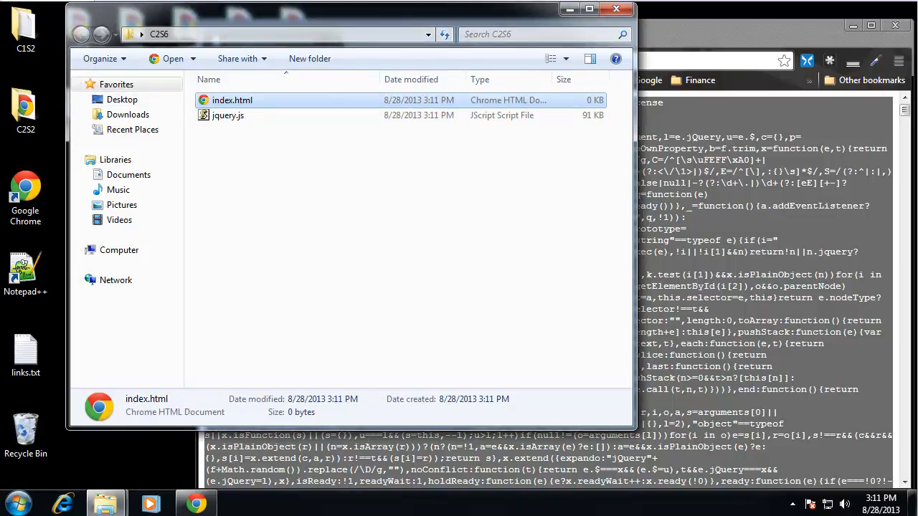
# Preview the empty index.html in Chrome, then reopen it from the folder with Edit with Notepad++
pyautogui.doubleClick(274, 102)
pyautogui.click(333, 40)
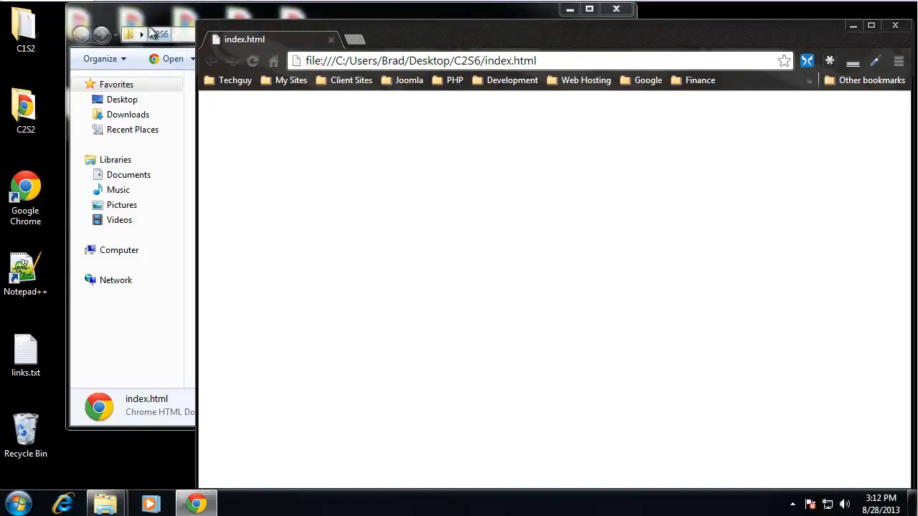
pyautogui.click(156, 19)
pyautogui.click(228, 115)
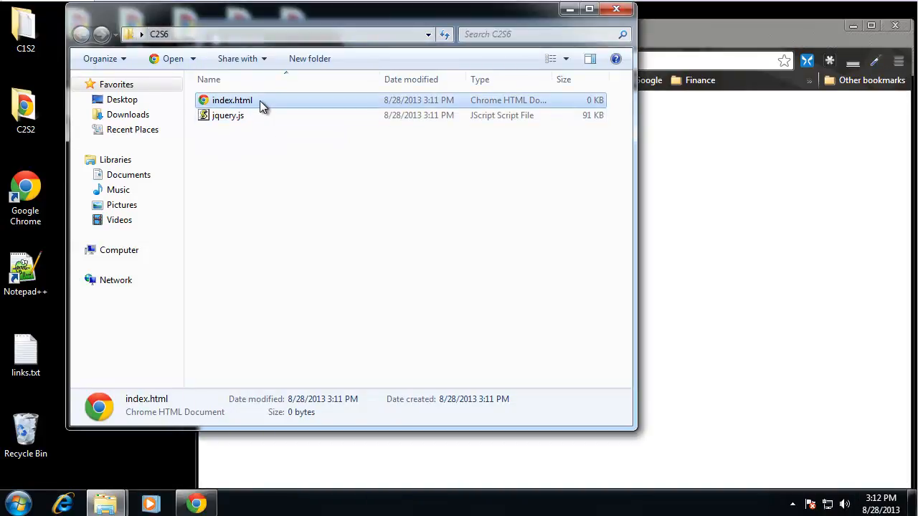
pyautogui.rightClick(260, 101)
pyautogui.click(302, 128)
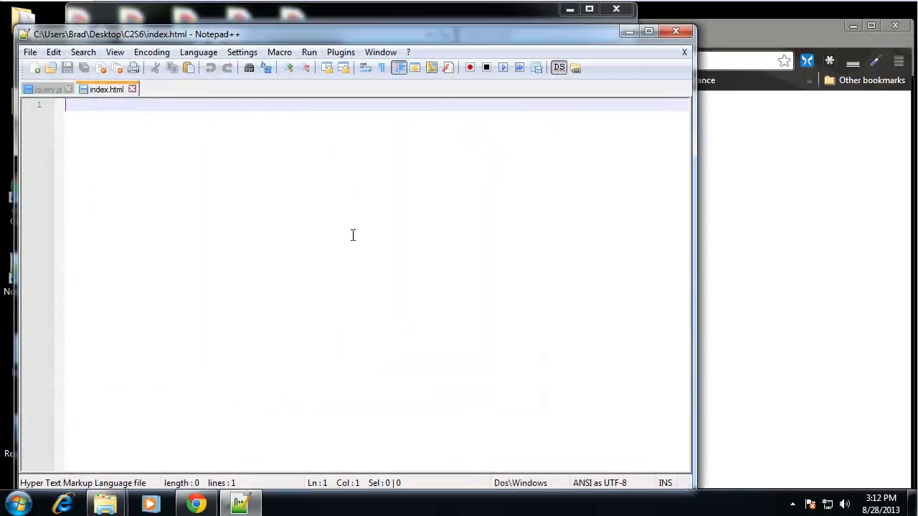
# Paste the HTML skeleton titled JQuery and start a new line below the title
pyautogui.hotkey('ctrl', 'v')
pyautogui.click(270, 144)
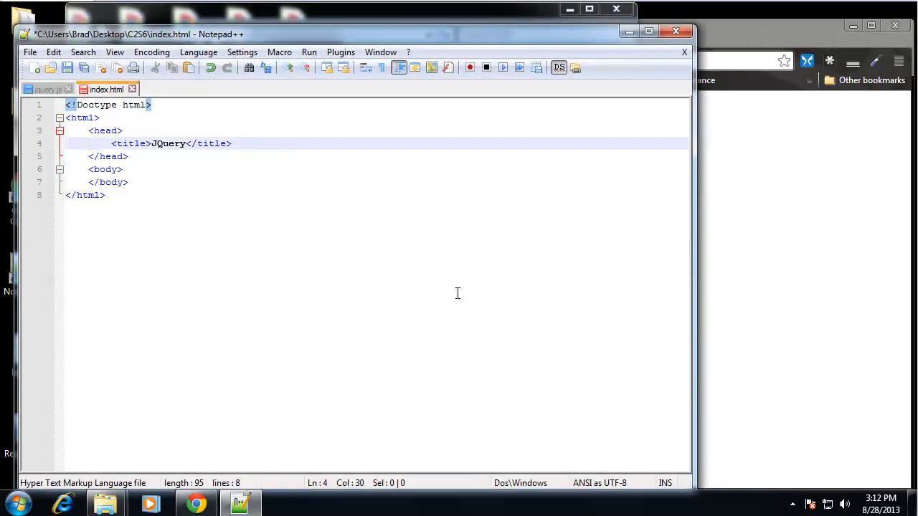
pyautogui.click(174, 143)
pyautogui.press('Return')
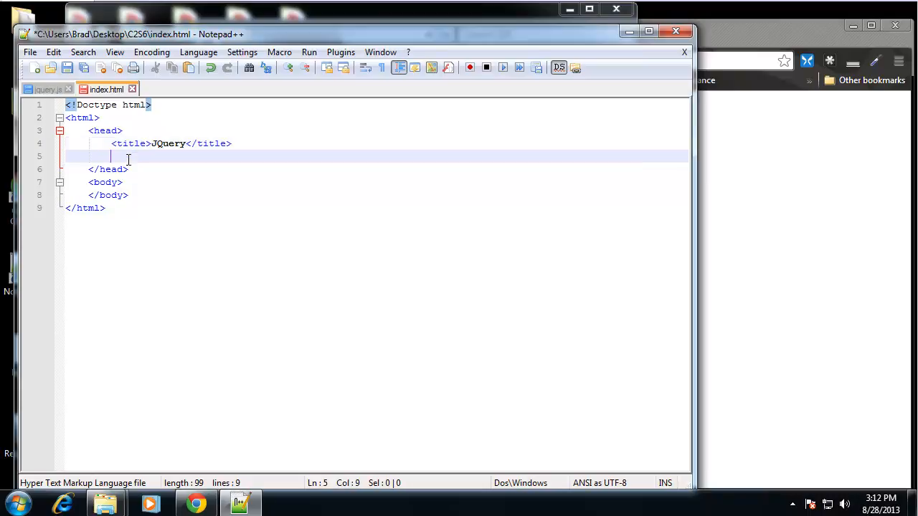
pyautogui.write('<script')
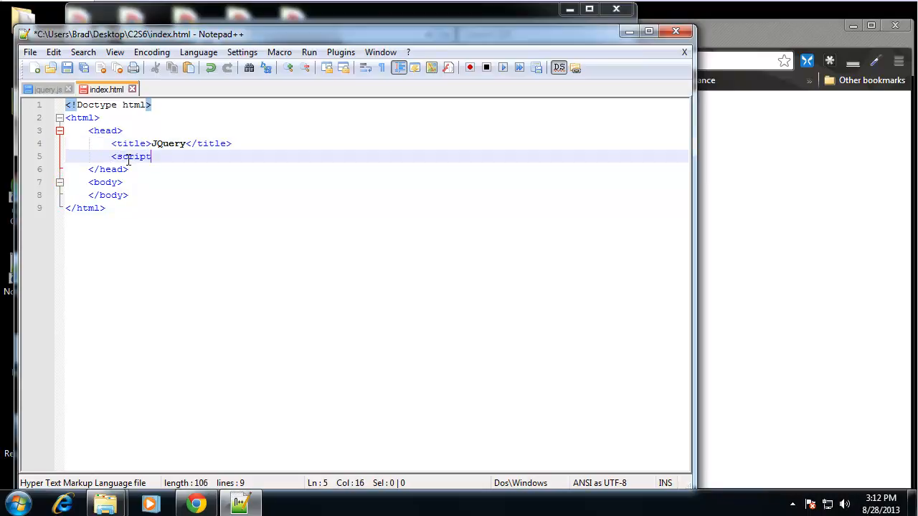
pyautogui.write('type="text/javascript" src=""')
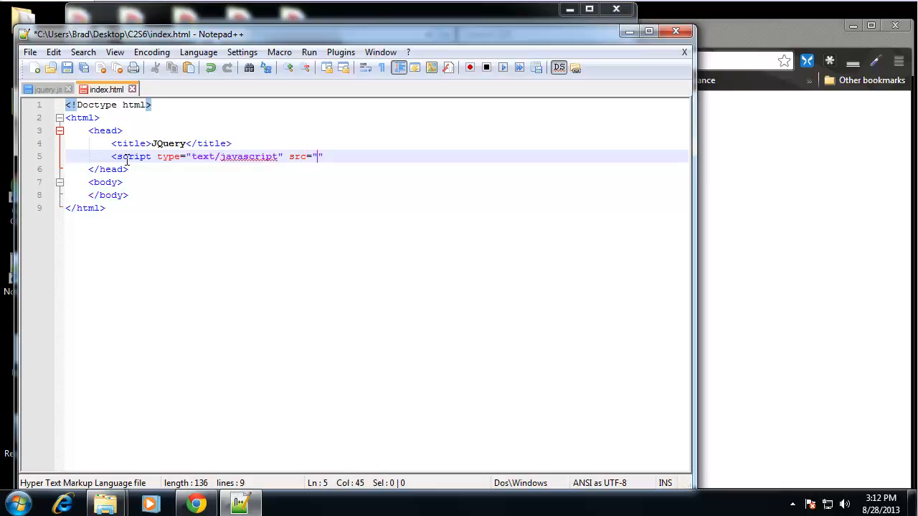
pyautogui.write('jquery.js')
# Add <script type="text/javascript" src="jquery.js" /> with </head> on its own line, then move into the body
pyautogui.press('Right')
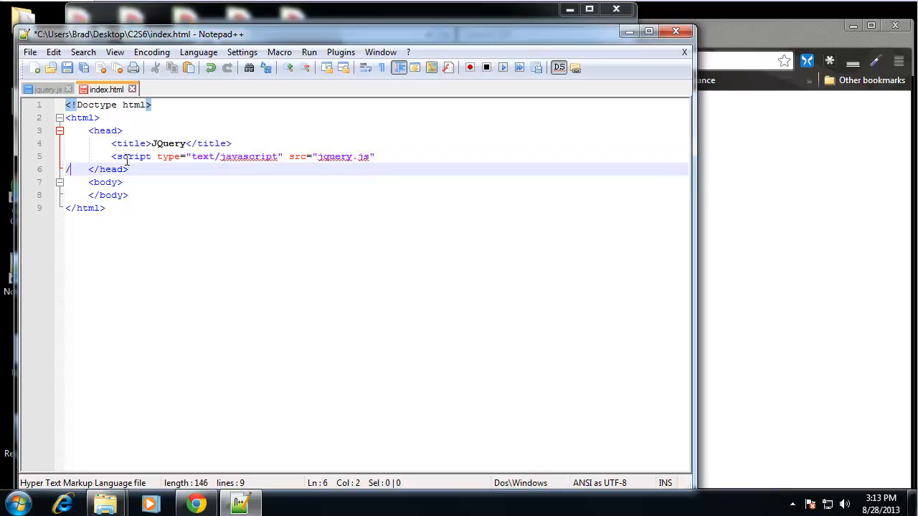
pyautogui.press('BackSpace')
pyautogui.press('BackSpace')
pyautogui.press('BackSpace')
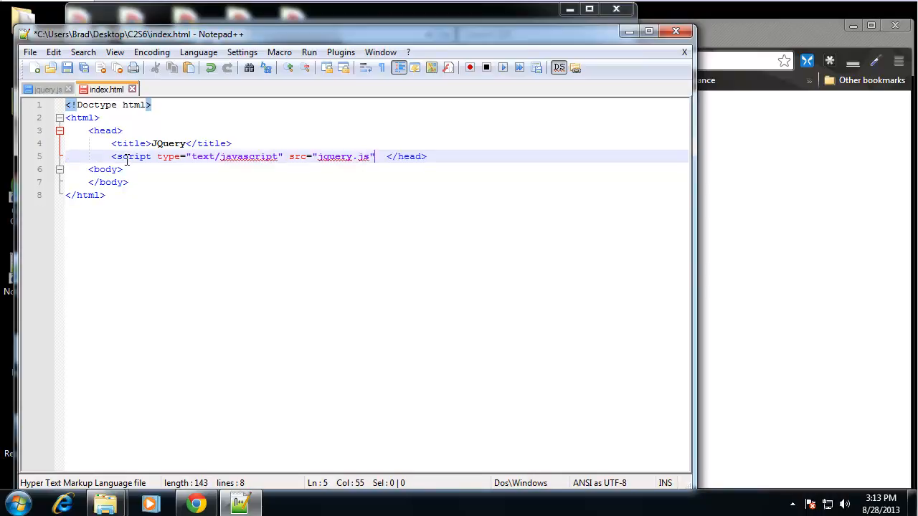
pyautogui.write('/>')
pyautogui.press('Return')
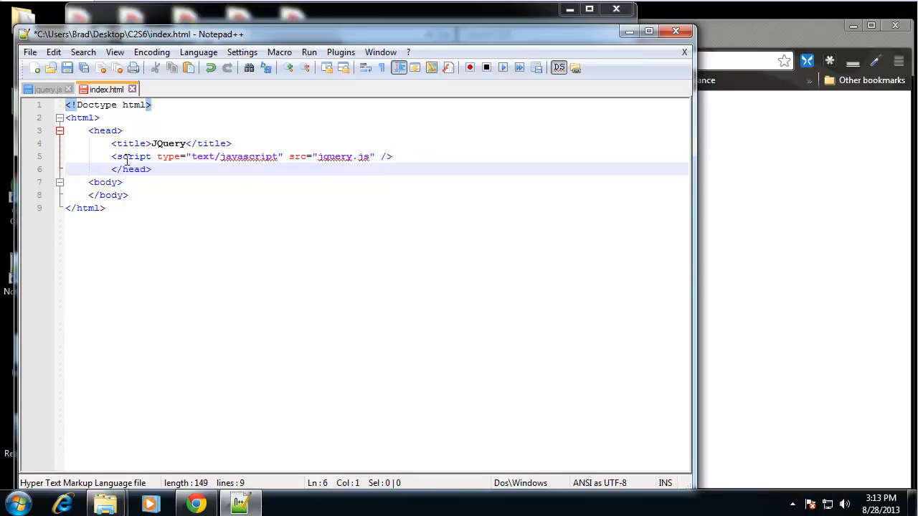
pyautogui.click(421, 202)
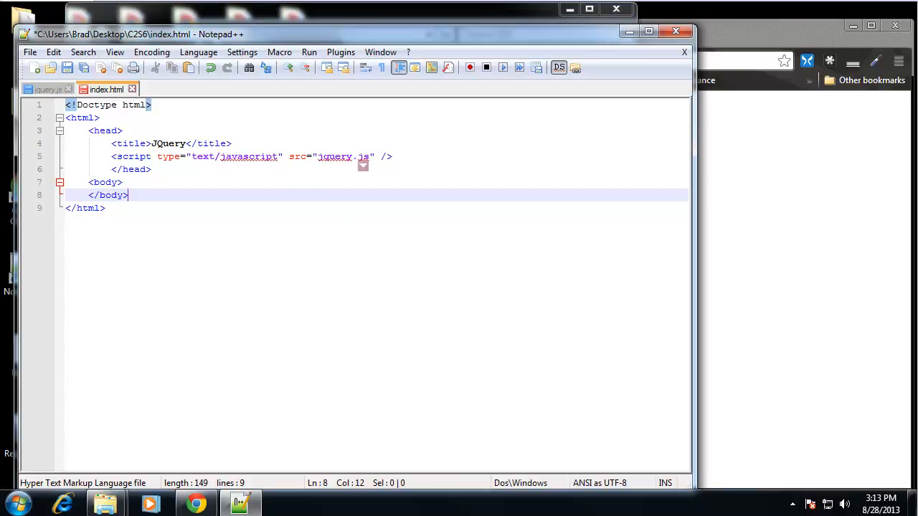
pyautogui.click(155, 182)
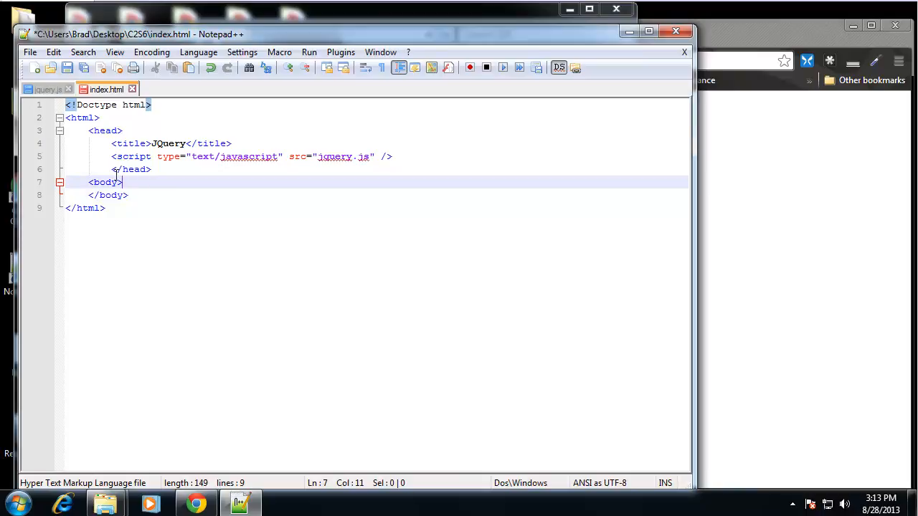
# Inside the body add <h1>This is a heading</h1> followed by an empty <script> block
pyautogui.press('Return')
pyautogui.write('<h')
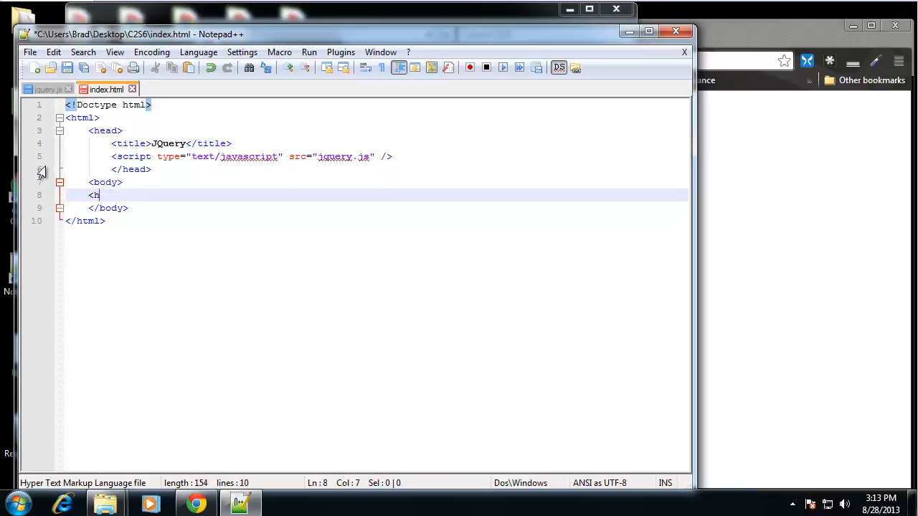
pyautogui.write('1>This is a heading</h1>')
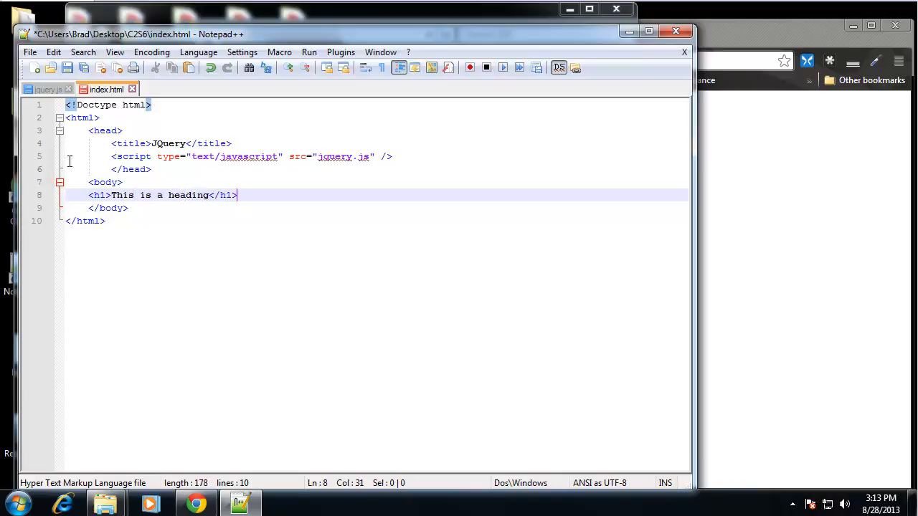
pyautogui.press('Return')
pyautogui.press('Return')
pyautogui.write('<script>')
pyautogui.press('Return')
pyautogui.press('Return')
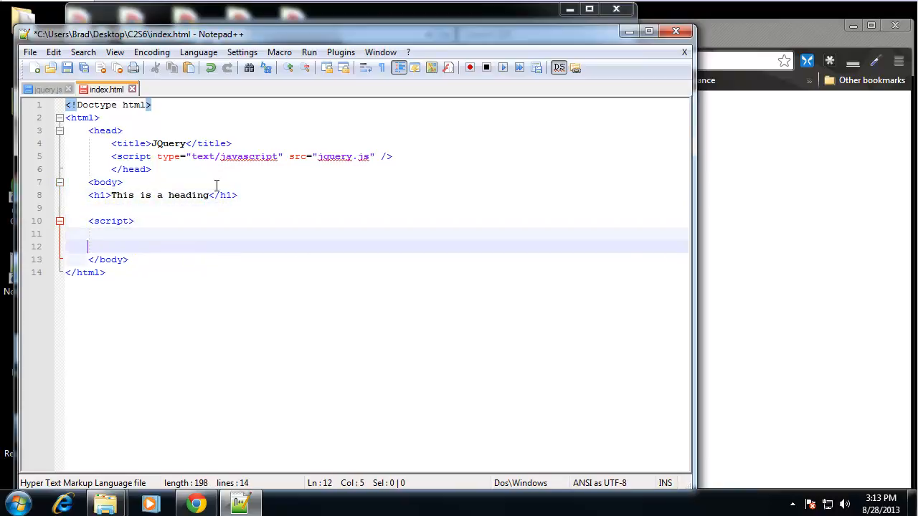
pyautogui.write('</script>')
pyautogui.press('Up')
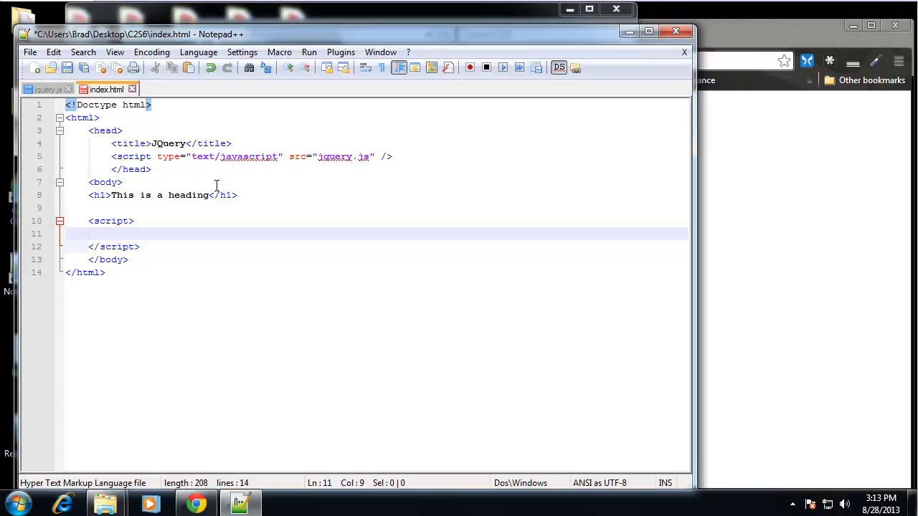
pyautogui.write('$')
pyautogui.write('();')
# Write $('h1').addClass('red'); inside the script block
pyautogui.press('Left')
pyautogui.write("'")
pyautogui.write('h1')
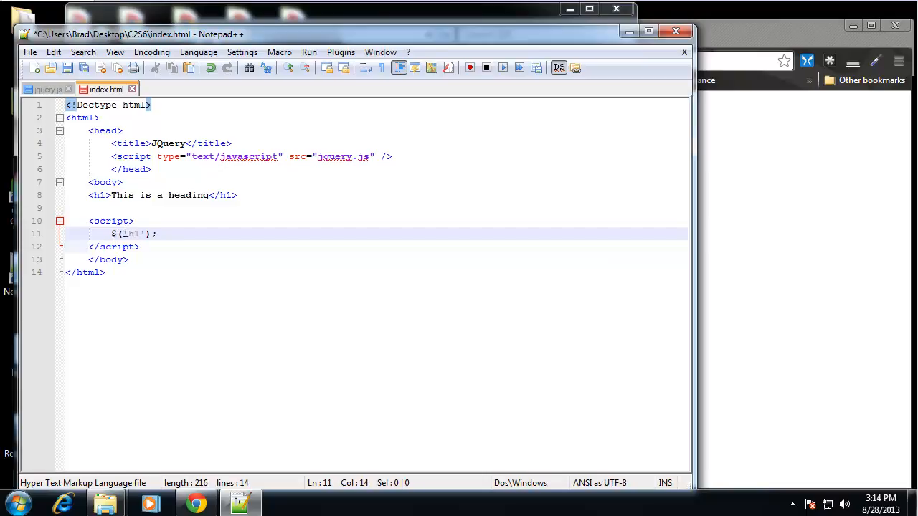
pyautogui.moveTo(147, 234); pyautogui.dragTo(127, 234)
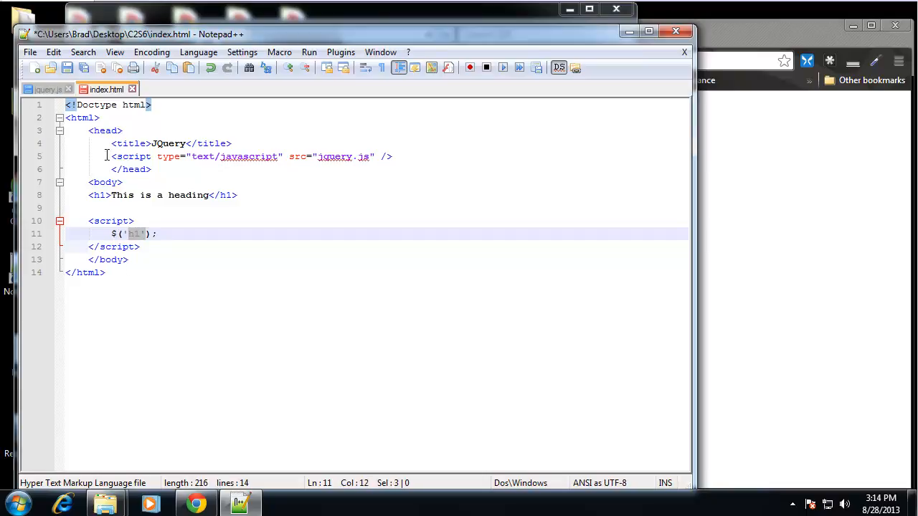
pyautogui.click(149, 258)
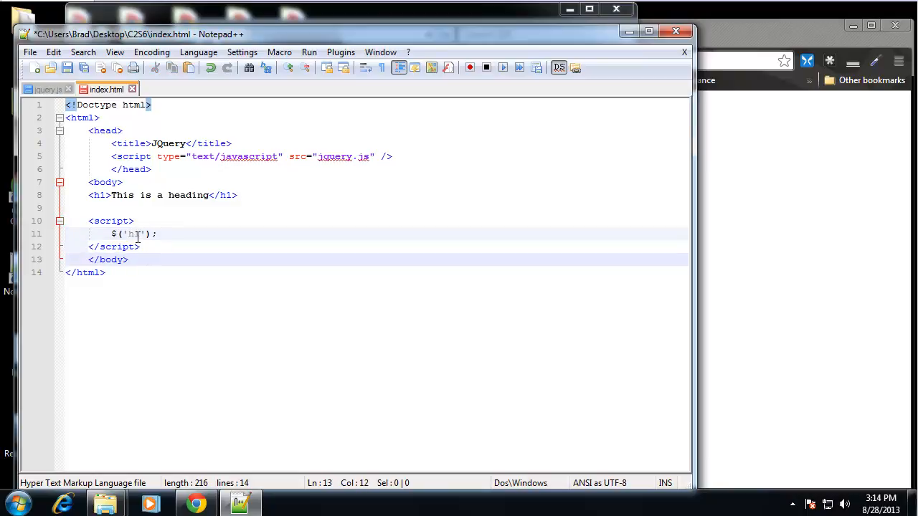
pyautogui.click(163, 233)
pyautogui.press('BackSpace')
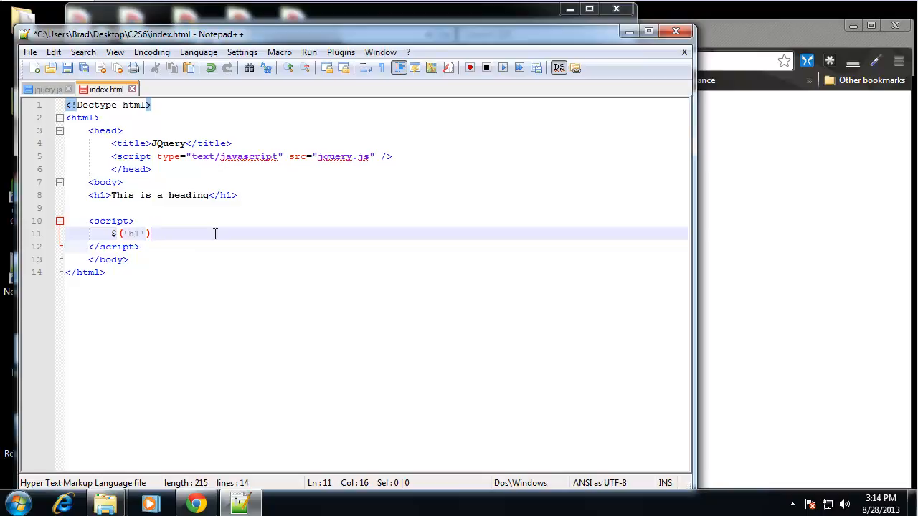
pyautogui.write('.addC')
pyautogui.write('lass')
pyautogui.write('();')
pyautogui.press('Left')
pyautogui.write("''")
pyautogui.press('Left')
pyautogui.write('red')
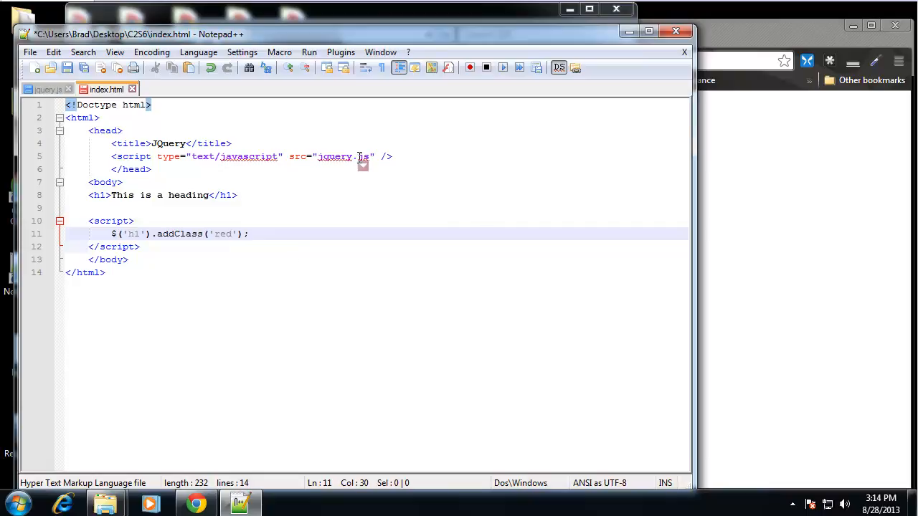
# Add a <style> block under the title containing .red{color:red;}, then move to the empty line below the heading
pyautogui.click(374, 153)
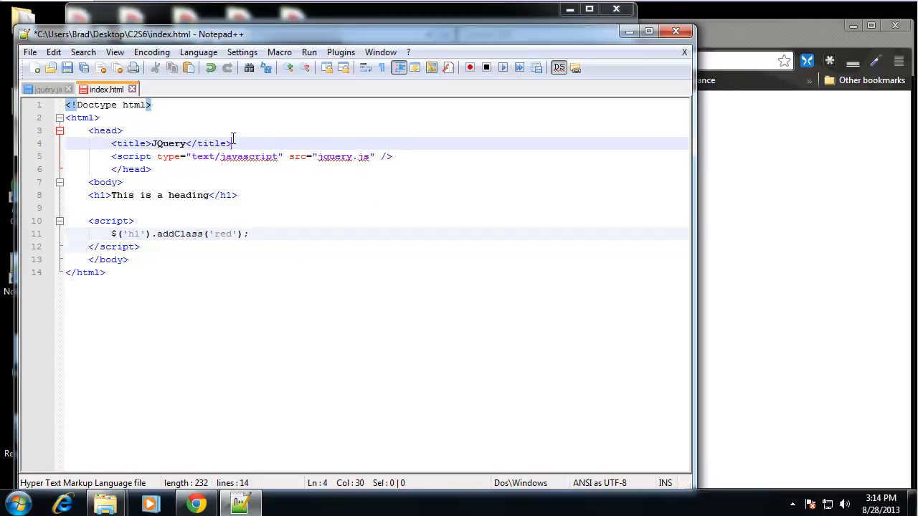
pyautogui.press('Return')
pyautogui.write('\\')
pyautogui.press('BackSpace')
pyautogui.write('<style>')
pyautogui.press('Return')
pyautogui.press('Return')
pyautogui.write('</style>')
pyautogui.press('Up')
pyautogui.press('Tab')
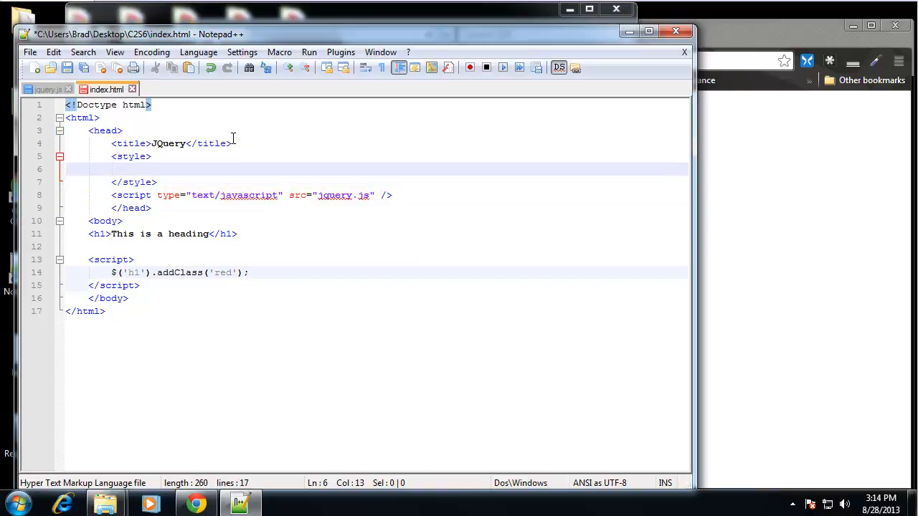
pyautogui.write('.red')
pyautogui.write('{ ')
pyautogui.write('color:red;')
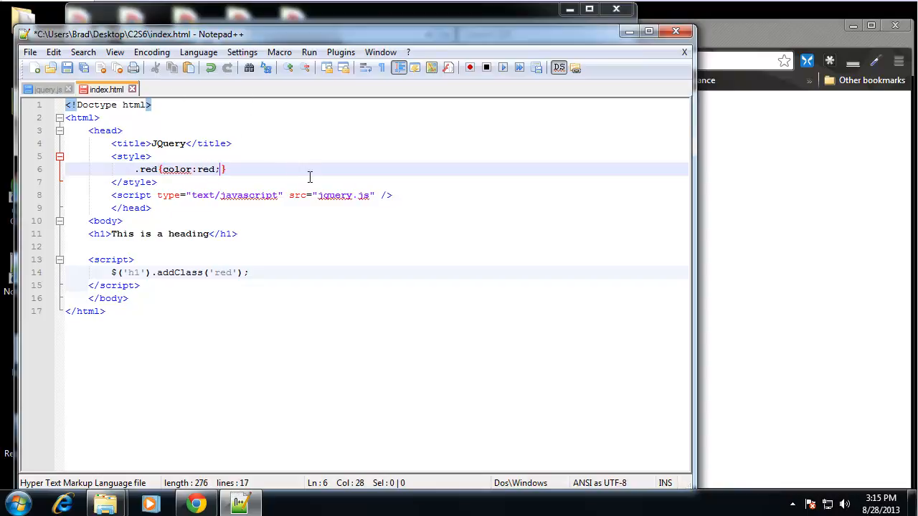
pyautogui.click(362, 248)
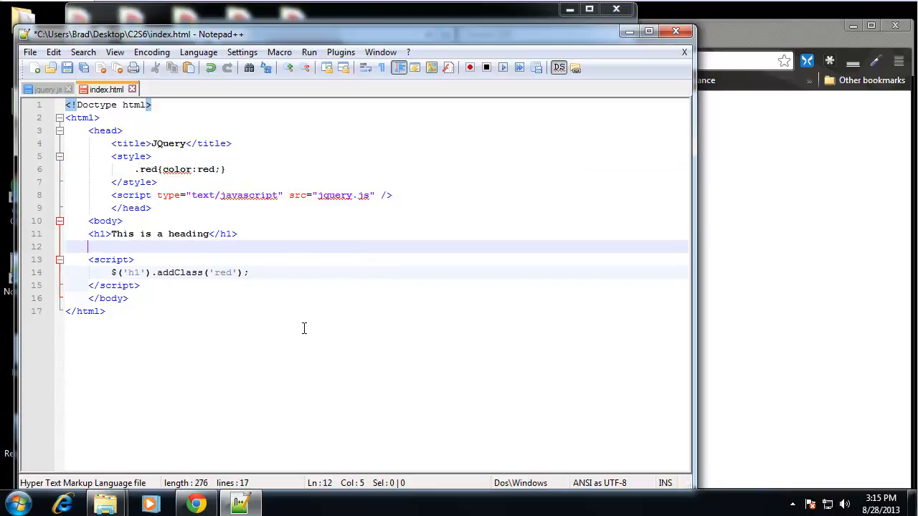
# Save index.html, reload it in Chrome to see a blank page, and close Chrome
pyautogui.hotkey('ctrl', 's')
pyautogui.click(739, 237)
pyautogui.click(255, 61)
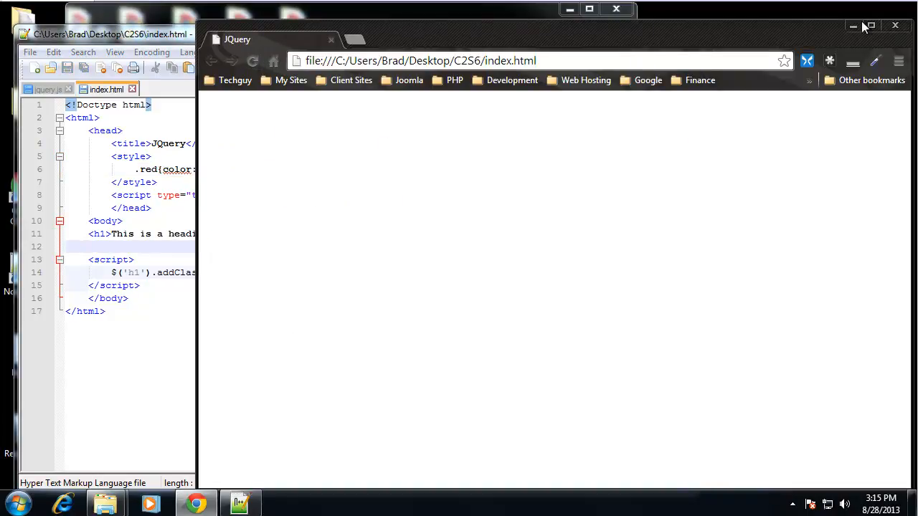
pyautogui.click(895, 29)
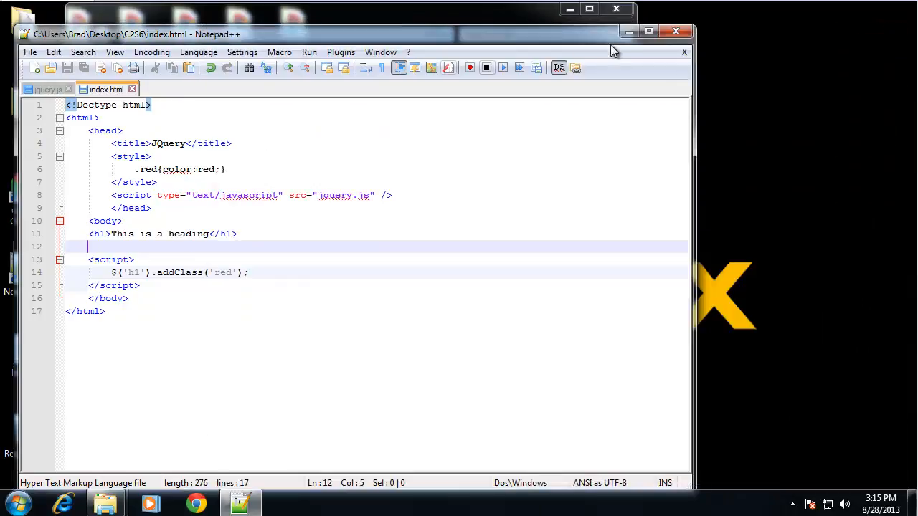
# Reopen index.html from the C2S6 folder in Chrome and again in Notepad++
pyautogui.click(629, 34)
pyautogui.doubleClick(232, 101)
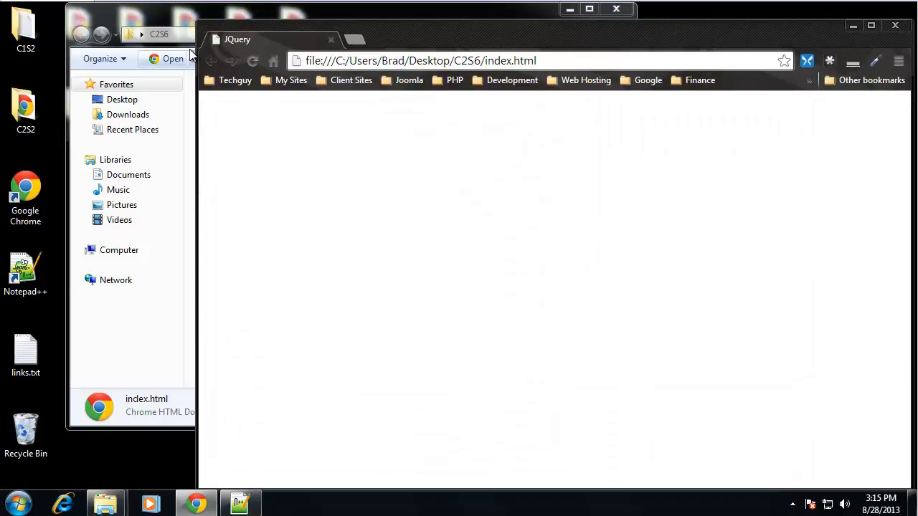
pyautogui.click(145, 24)
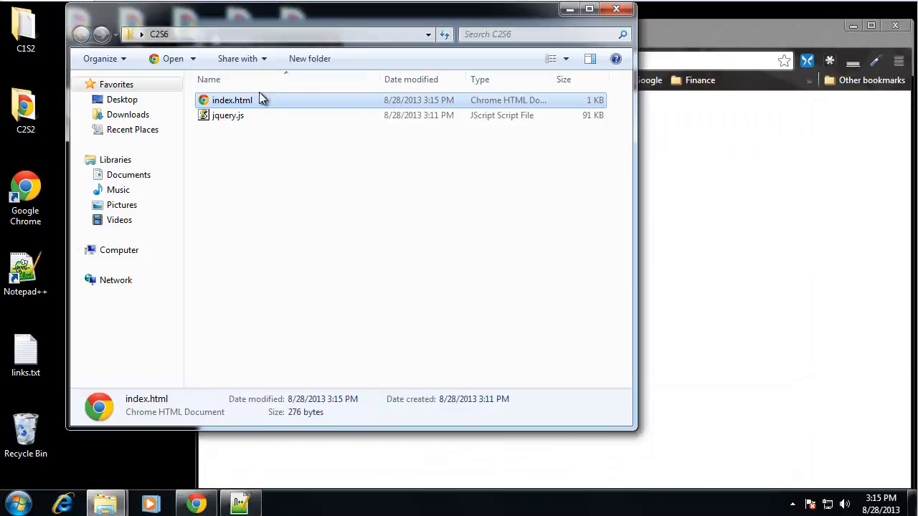
pyautogui.rightClick(256, 95)
pyautogui.click(297, 119)
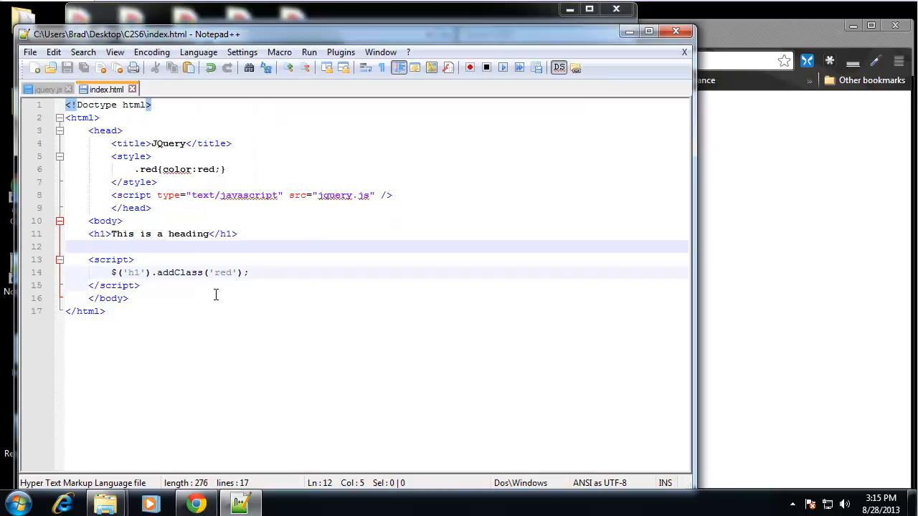
# Replace the self-closing '/>' on the jquery.js script tag with '></script>', save, and switch to Chrome
pyautogui.click(190, 297)
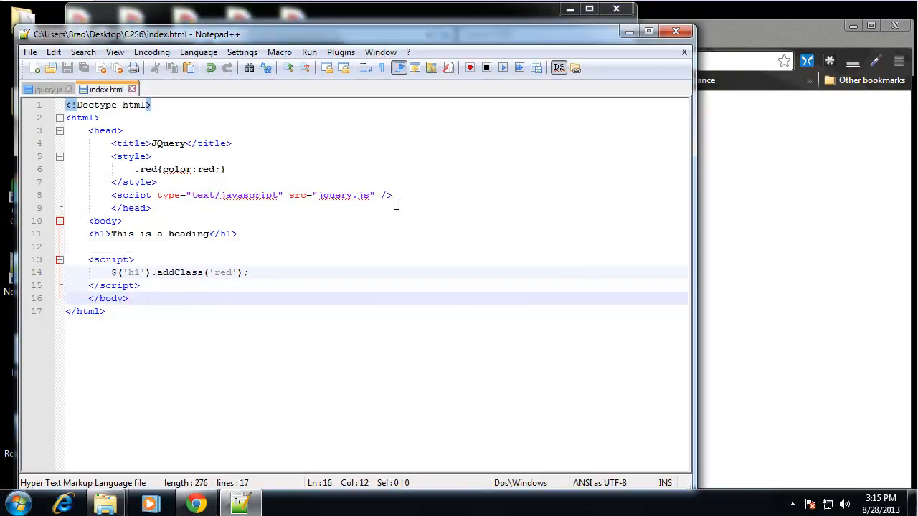
pyautogui.moveTo(394, 195); pyautogui.dragTo(381, 195)
pyautogui.write('>')
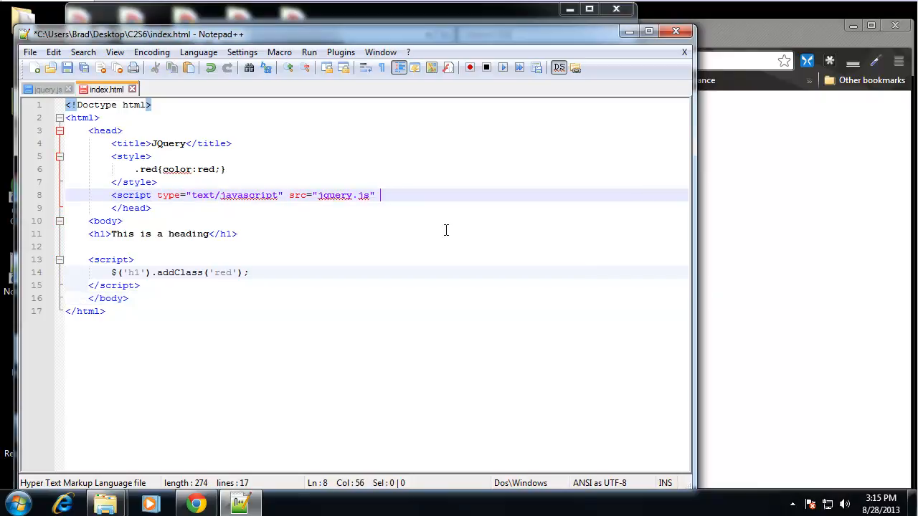
pyautogui.write('</script>')
pyautogui.hotkey('ctrl', 's')
pyautogui.click(730, 215)
# Reload to show the red heading and inspect the h1 in developer tools, confirming class red
pyautogui.click(254, 60)
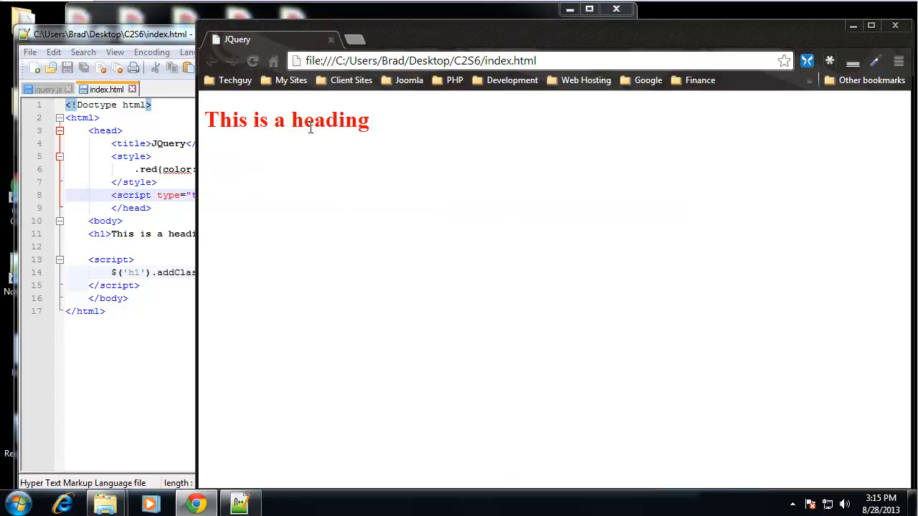
pyautogui.hotkey('ctrl', 'shift', 'j')
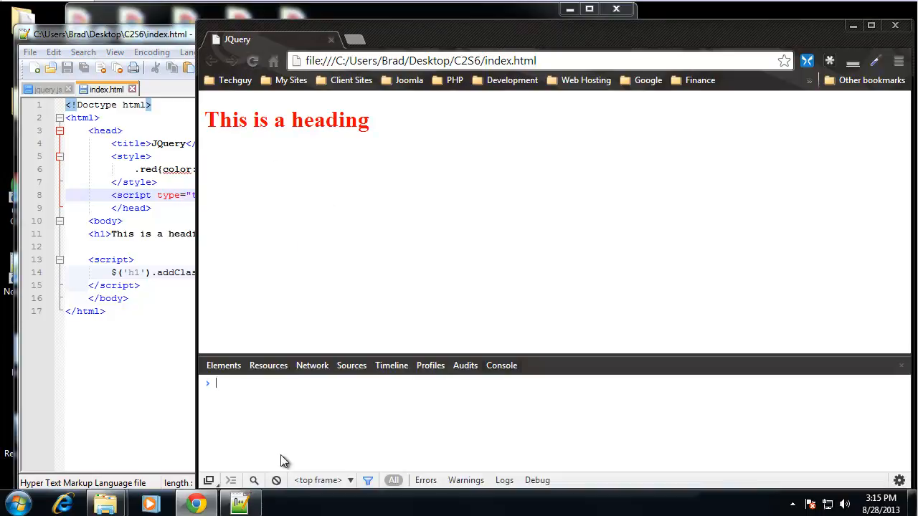
pyautogui.click(253, 481)
pyautogui.click(251, 119)
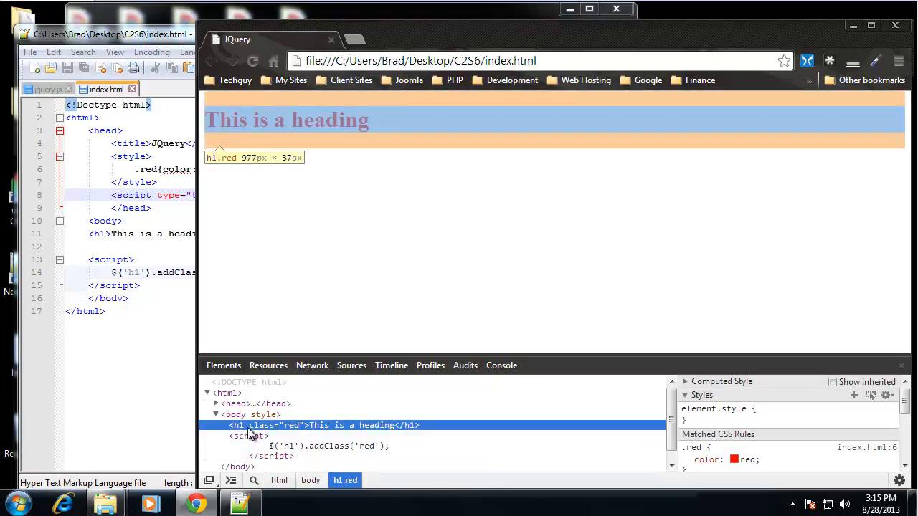
# Compare the h1 and addClass lines in Notepad++ against the inspected page, ending on the closing script line
pyautogui.click(169, 241)
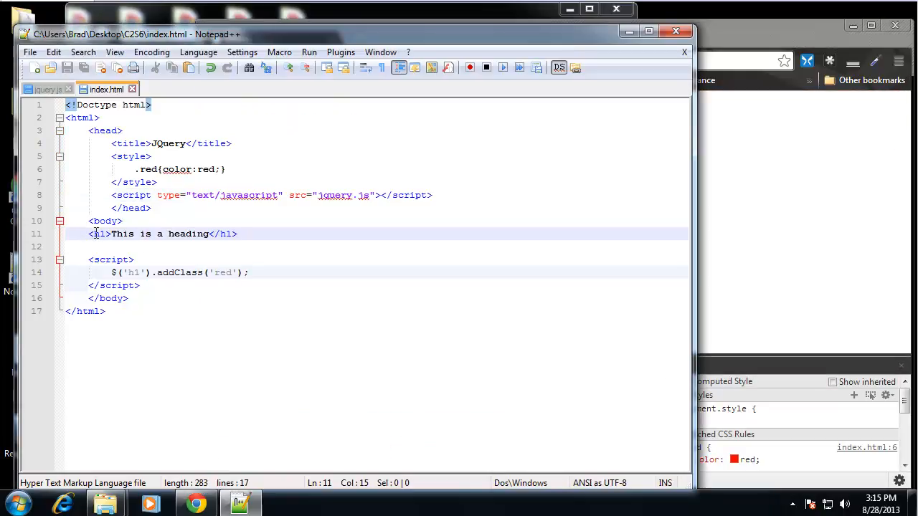
pyautogui.moveTo(89, 234); pyautogui.dragTo(237, 234)
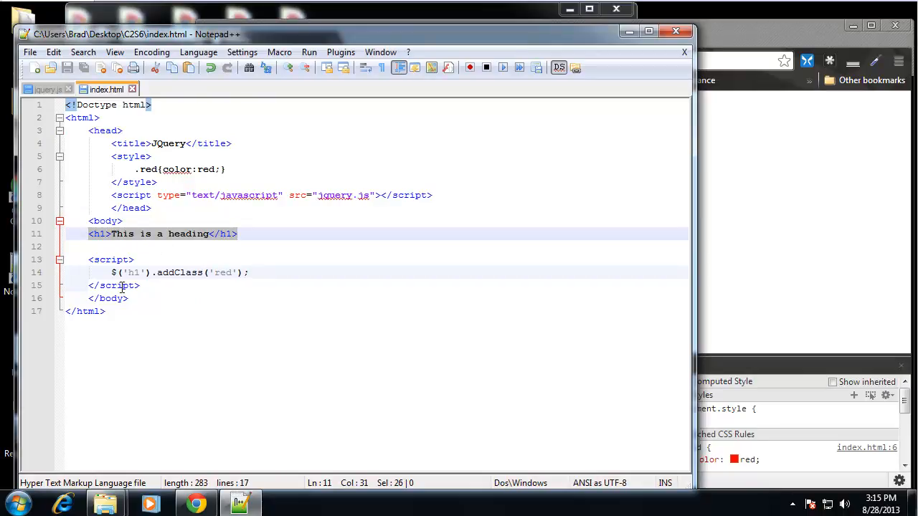
pyautogui.click(165, 276)
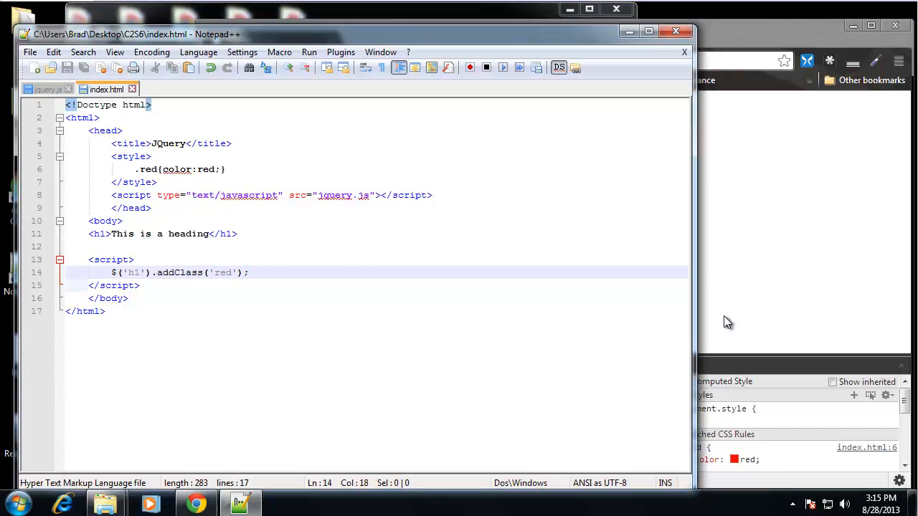
pyautogui.click(747, 296)
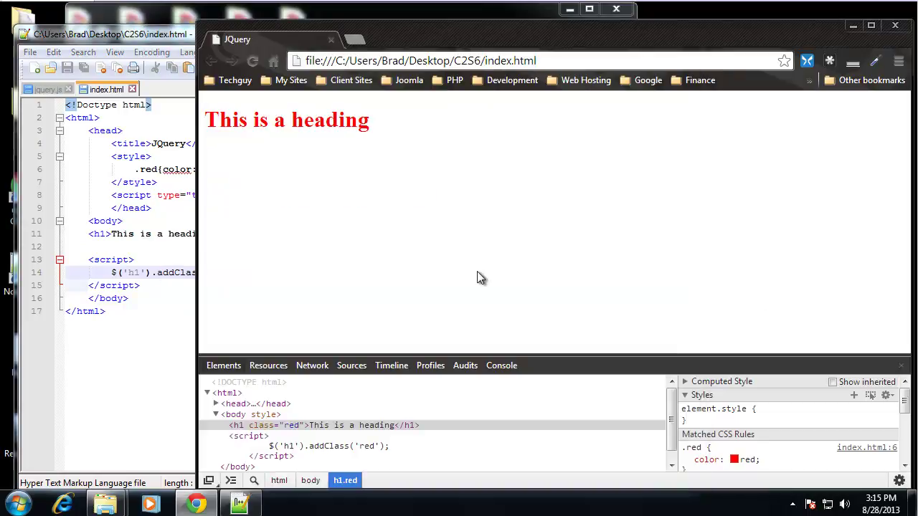
pyautogui.click(133, 247)
pyautogui.click(162, 286)
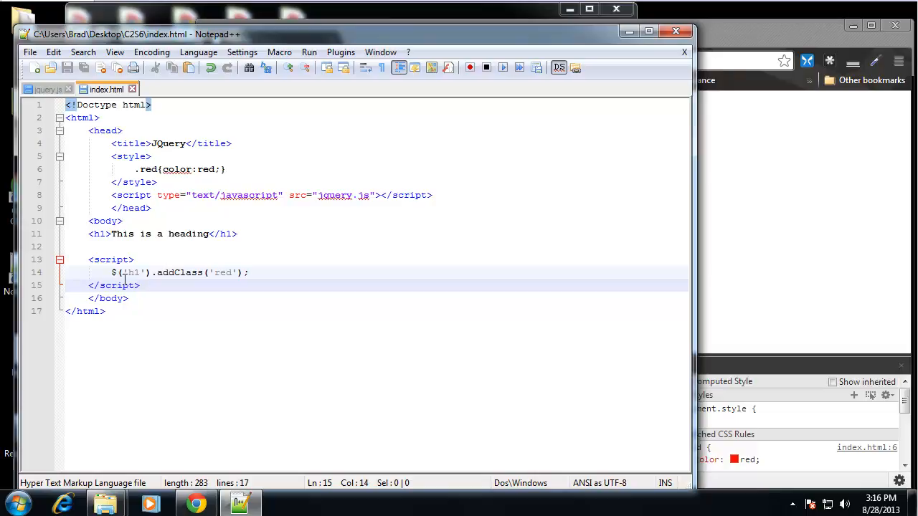
# Cut the addClass script block out of the body and paste it below the jQuery include in the head
pyautogui.moveTo(143, 286); pyautogui.dragTo(89, 260)
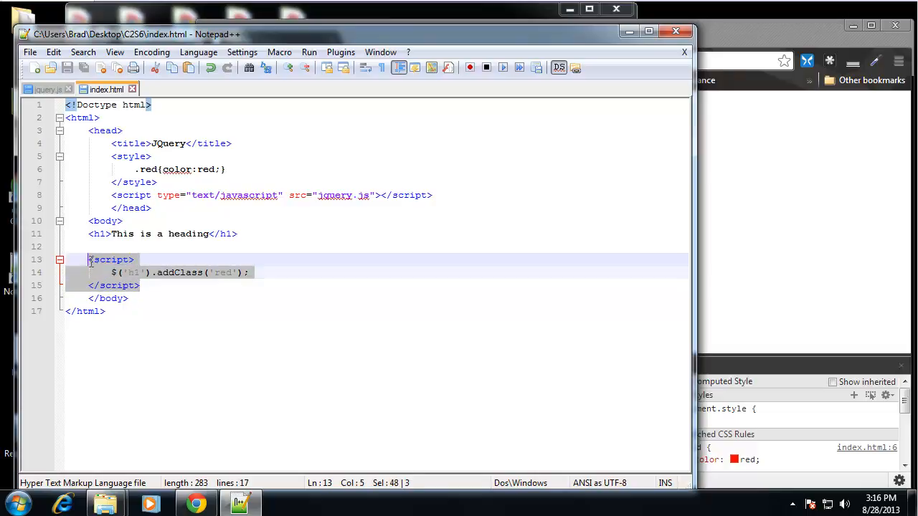
pyautogui.rightClick(98, 266)
pyautogui.click(161, 232)
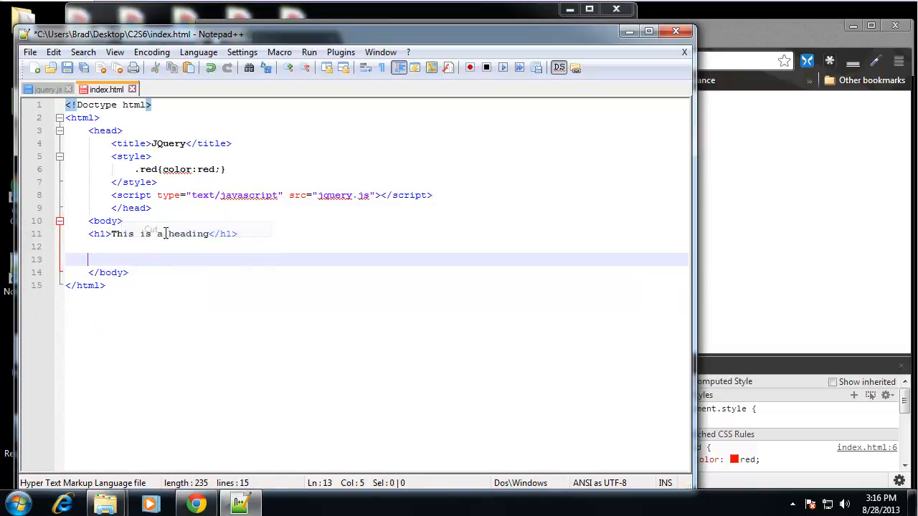
pyautogui.click(459, 195)
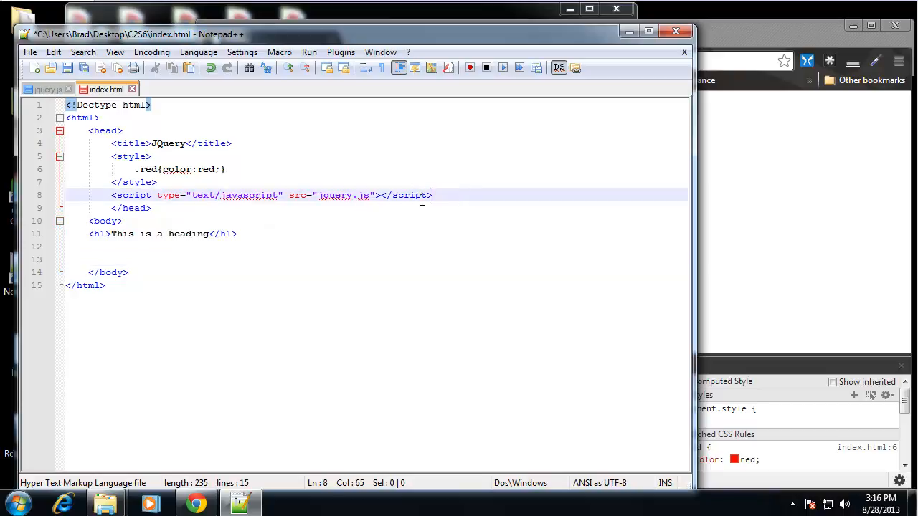
pyautogui.press('Return')
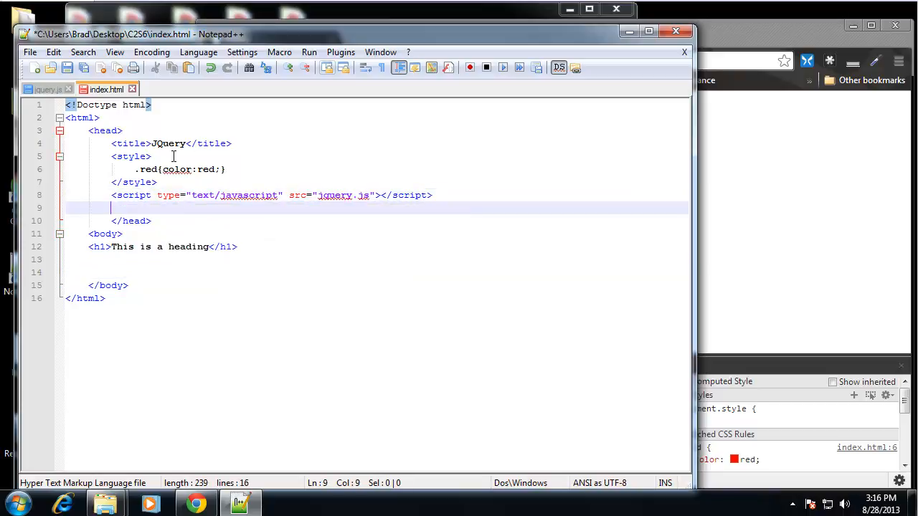
pyautogui.moveTo(433, 195); pyautogui.dragTo(129, 195)
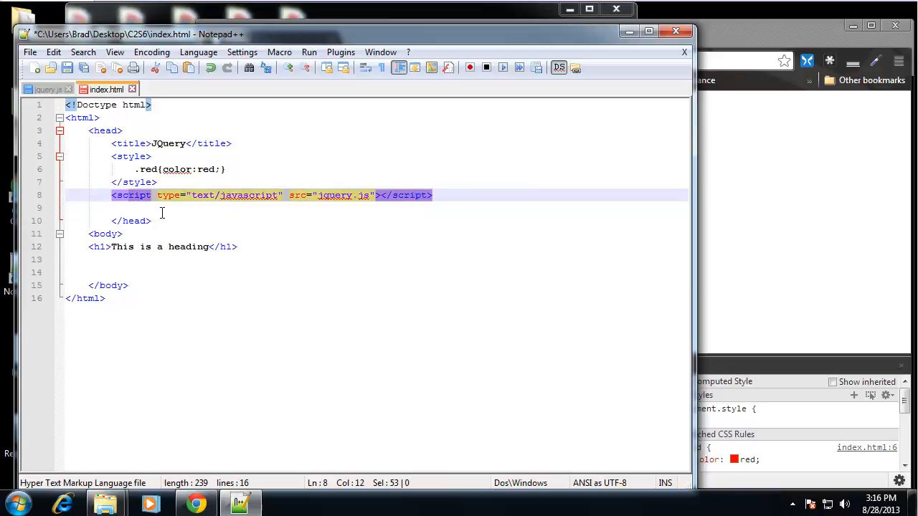
pyautogui.click(194, 207)
pyautogui.hotkey('ctrl', 'v')
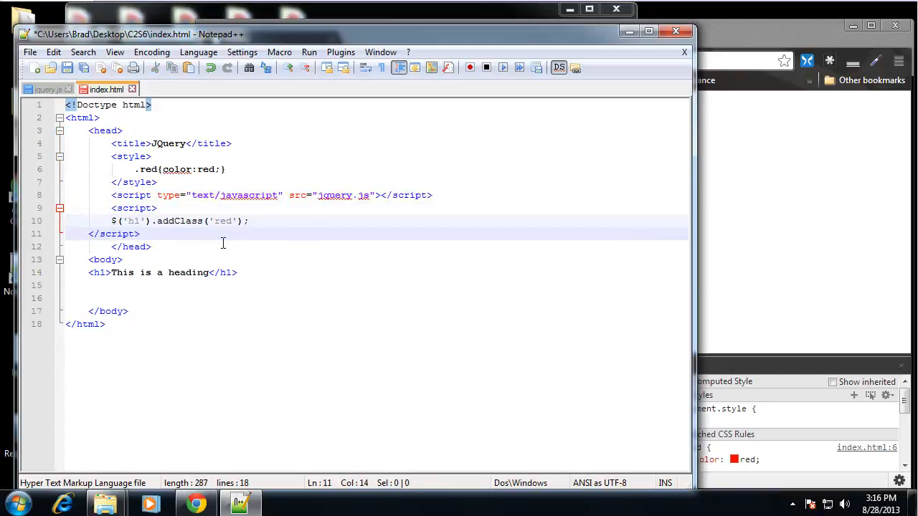
# Indent the pasted script lines and save index.html
pyautogui.click(89, 234)
pyautogui.press('Tab')
pyautogui.click(111, 221)
pyautogui.press('Tab')
pyautogui.click(448, 301)
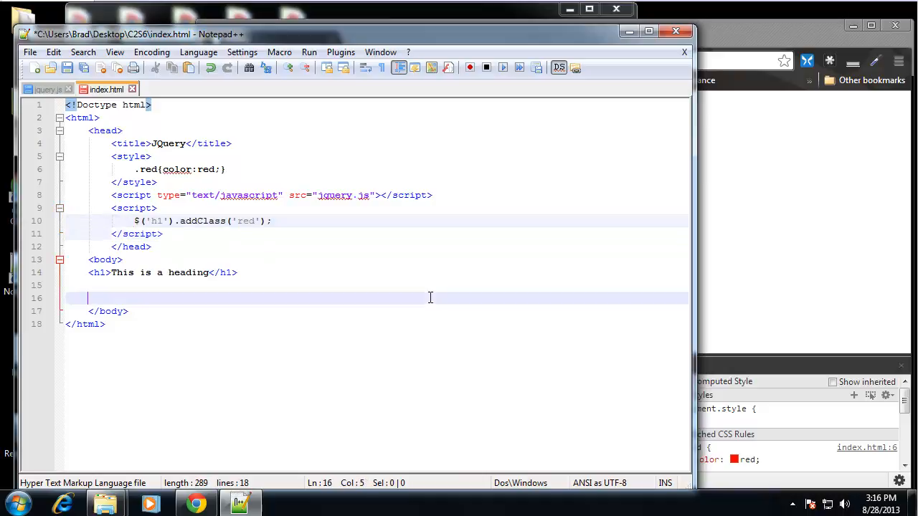
pyautogui.hotkey('ctrl', 's')
# Reload the page in Chrome to see the heading render black, then return to the editor
pyautogui.click(793, 238)
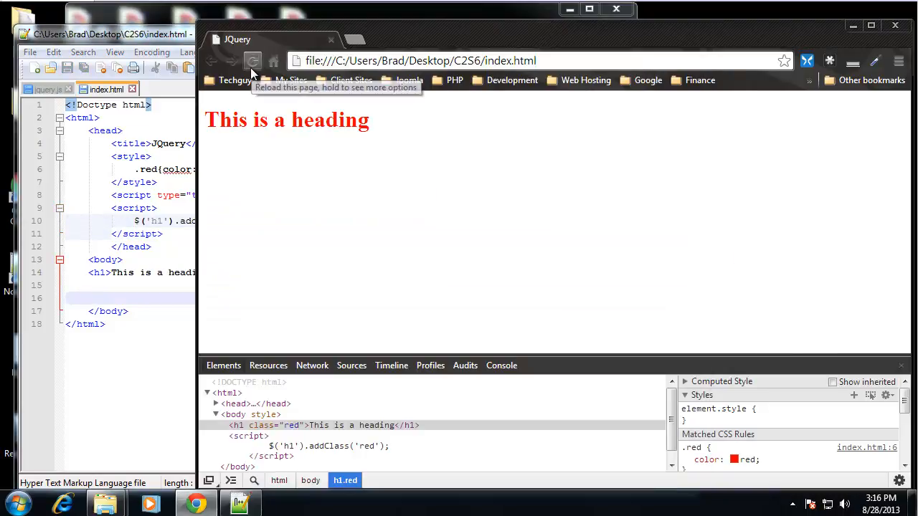
pyautogui.click(251, 65)
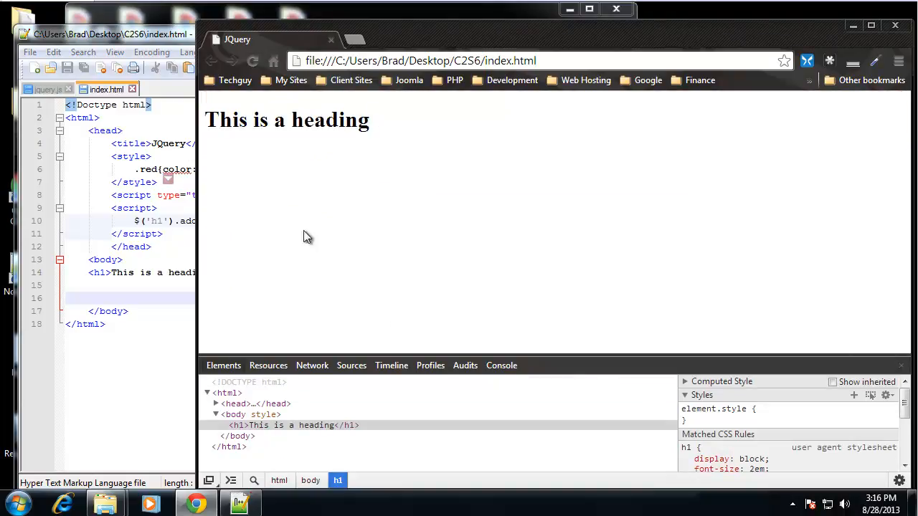
pyautogui.click(131, 221)
# Add an empty $(document).ready(function(){ }); wrapper after the opening script tag
pyautogui.moveTo(111, 208); pyautogui.dragTo(163, 234)
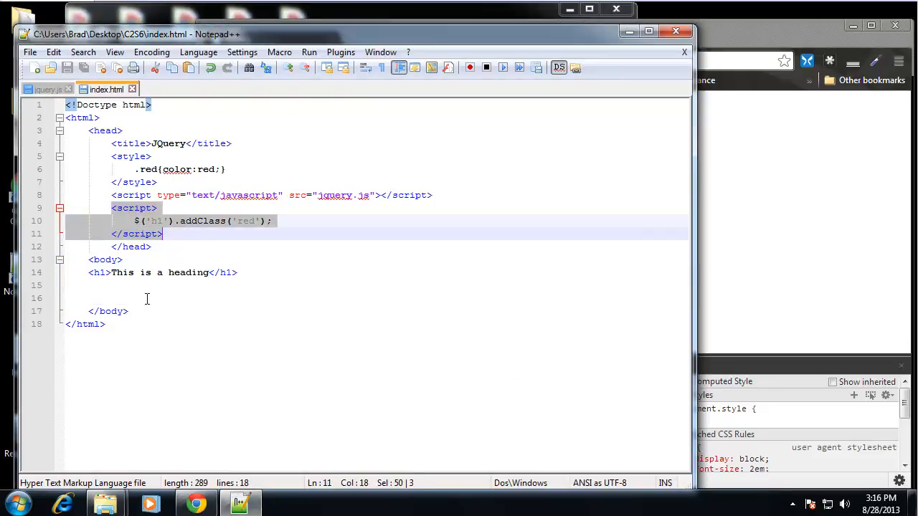
pyautogui.moveTo(88, 273); pyautogui.dragTo(246, 287)
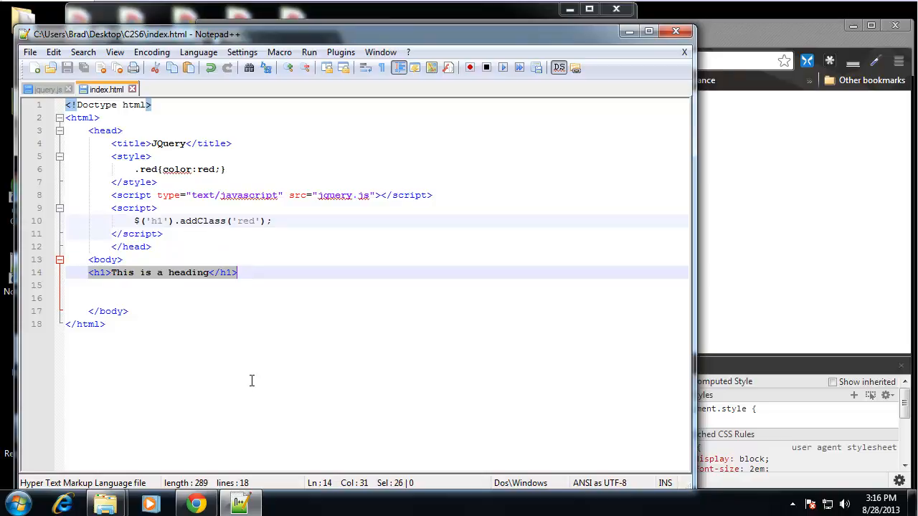
pyautogui.click(271, 221)
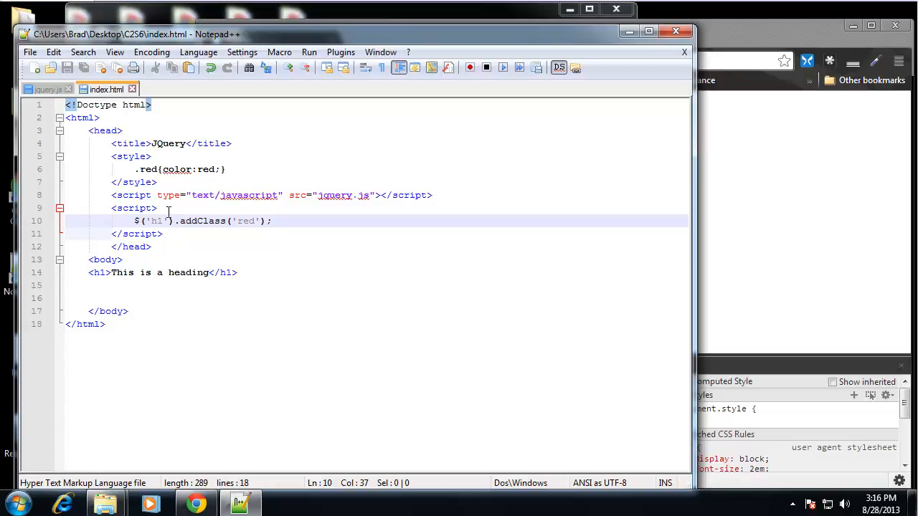
pyautogui.click(179, 209)
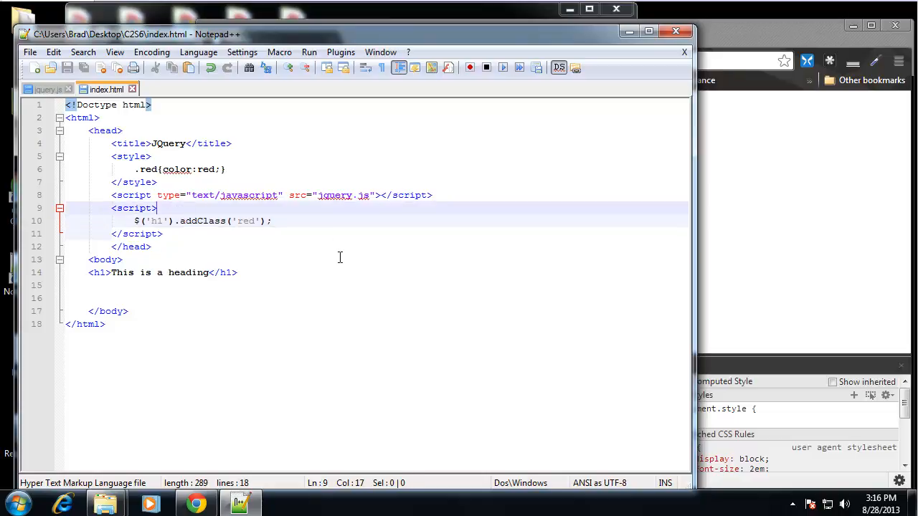
pyautogui.press('Return')
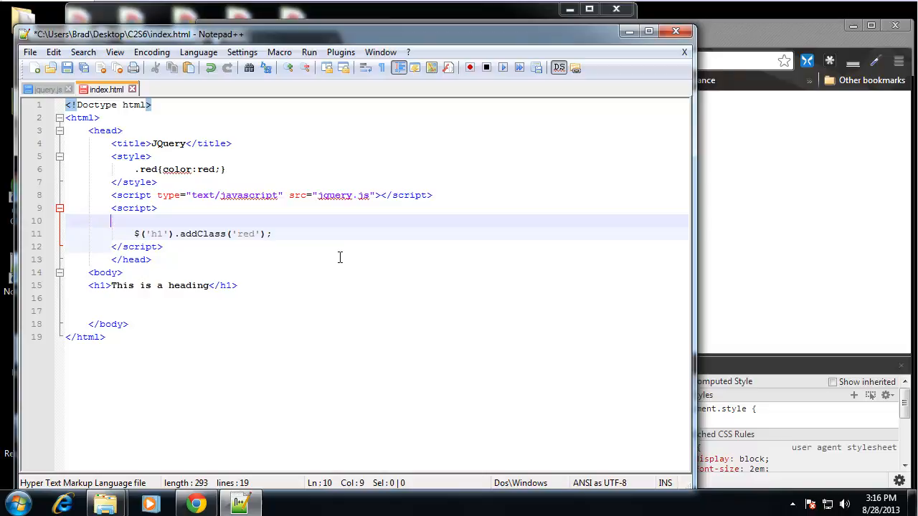
pyautogui.write('$(docu')
pyautogui.write('ment).red')
pyautogui.press('BackSpace')
pyautogui.write('ady()')
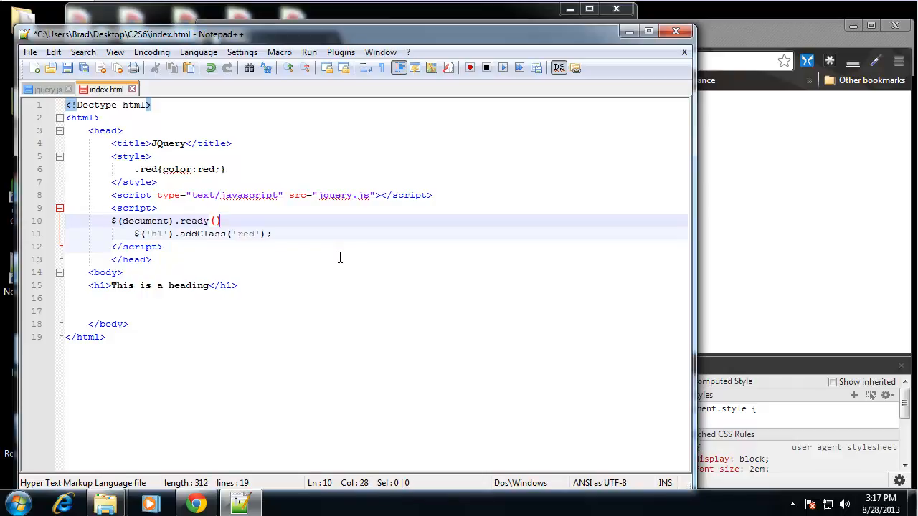
pyautogui.press('Left')
pyautogui.write('function')
pyautogui.write('(){')
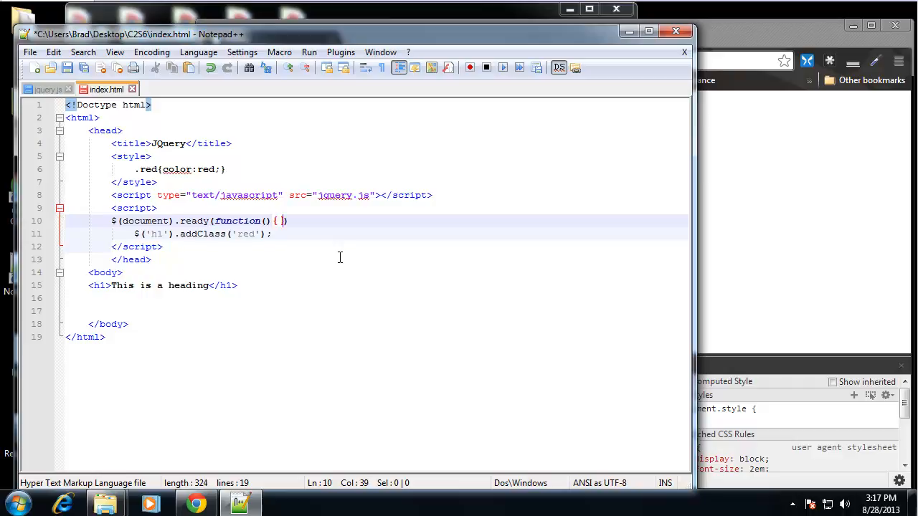
pyautogui.press('Return')
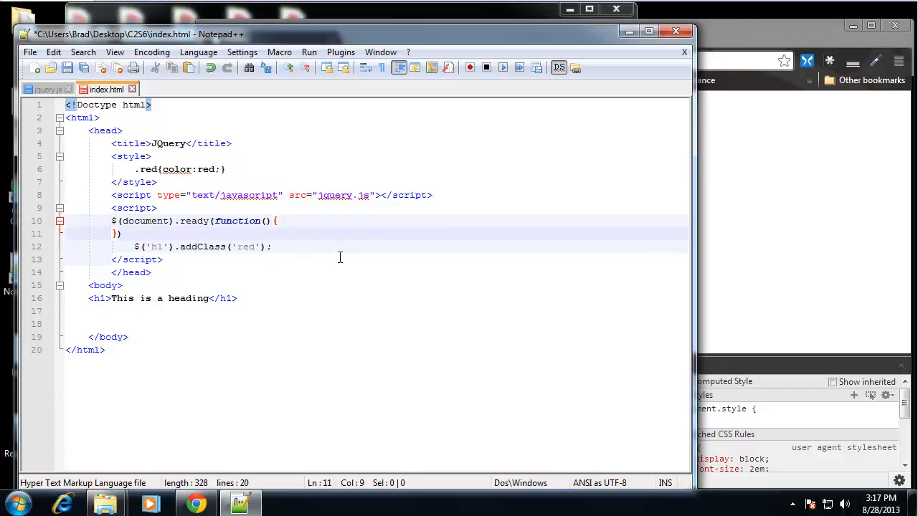
pyautogui.press('Return')
pyautogui.press('End')
pyautogui.write(';')
pyautogui.press('Up')
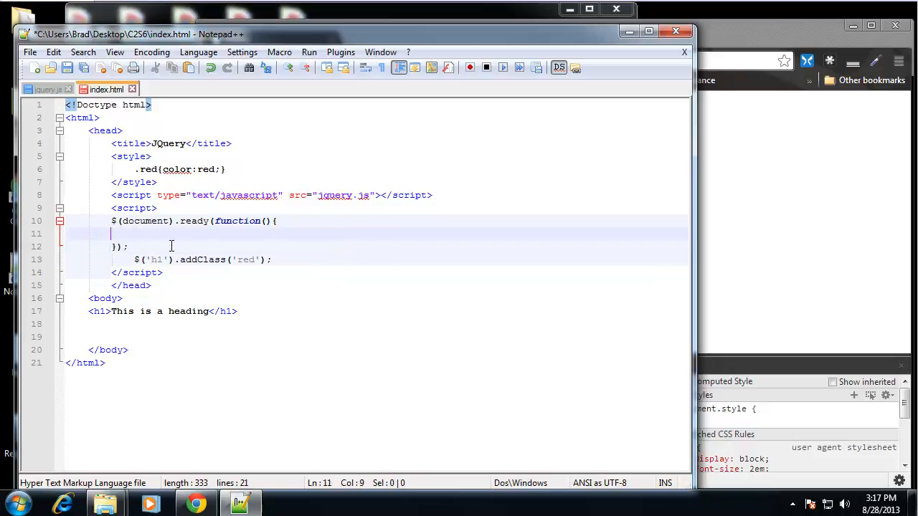
# Move the addClass('red') statement inside the ready function body, tidy the leftover line and save
pyautogui.moveTo(274, 260); pyautogui.dragTo(133, 260)
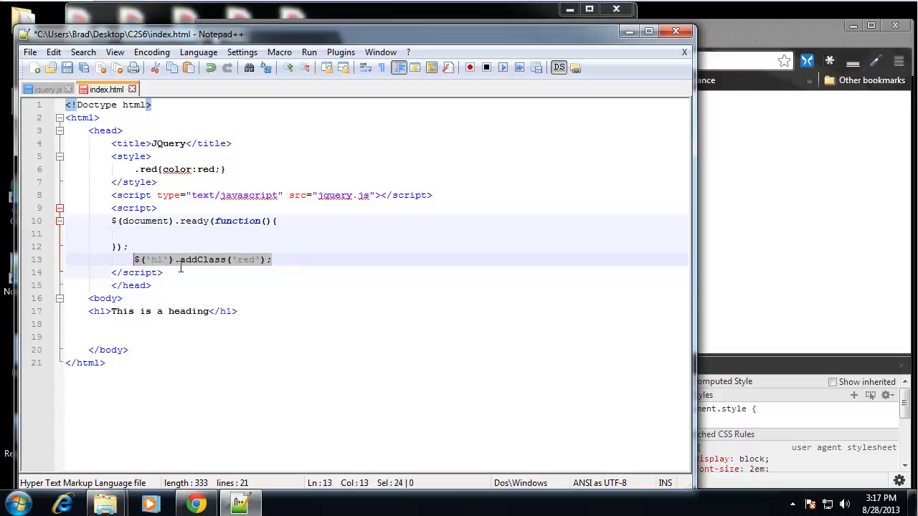
pyautogui.hotkey('ctrl', 'x')
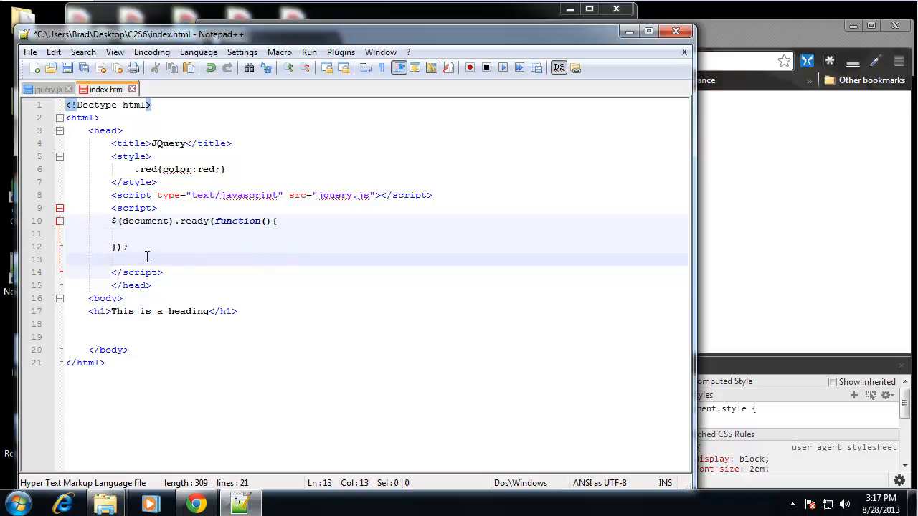
pyautogui.click(178, 233)
pyautogui.press('Tab')
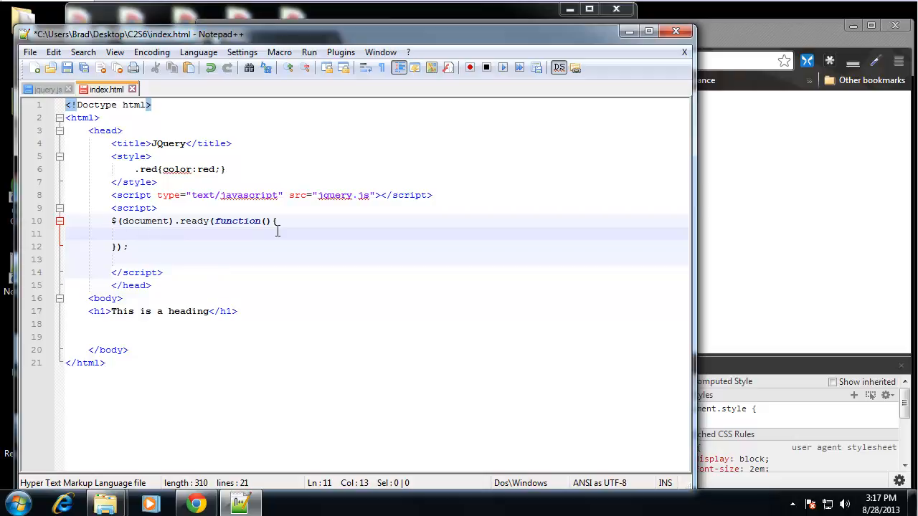
pyautogui.hotkey('ctrl', 'v')
pyautogui.hotkey('ctrl', 's')
pyautogui.click(143, 264)
pyautogui.press('BackSpace')
pyautogui.press('BackSpace')
pyautogui.hotkey('ctrl', 's')
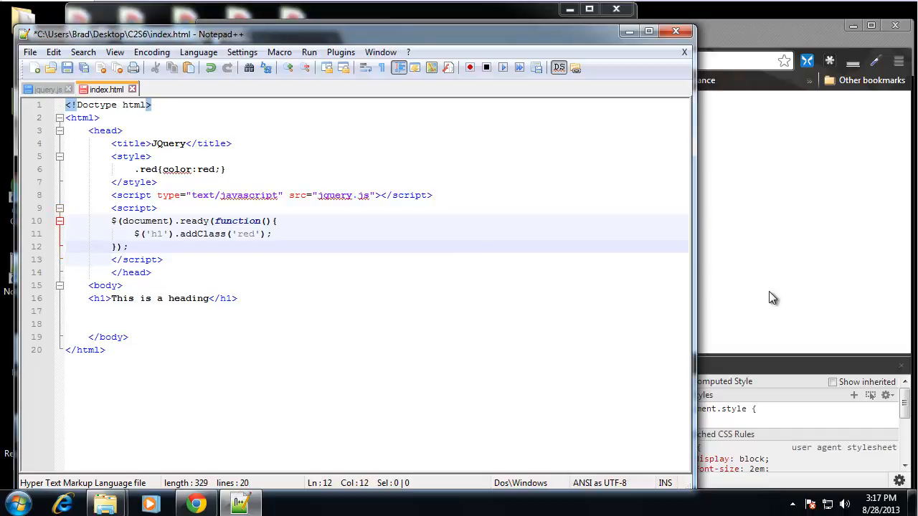
# Reload the page in Chrome to see the heading turn red again
pyautogui.click(782, 277)
pyautogui.press('F5')
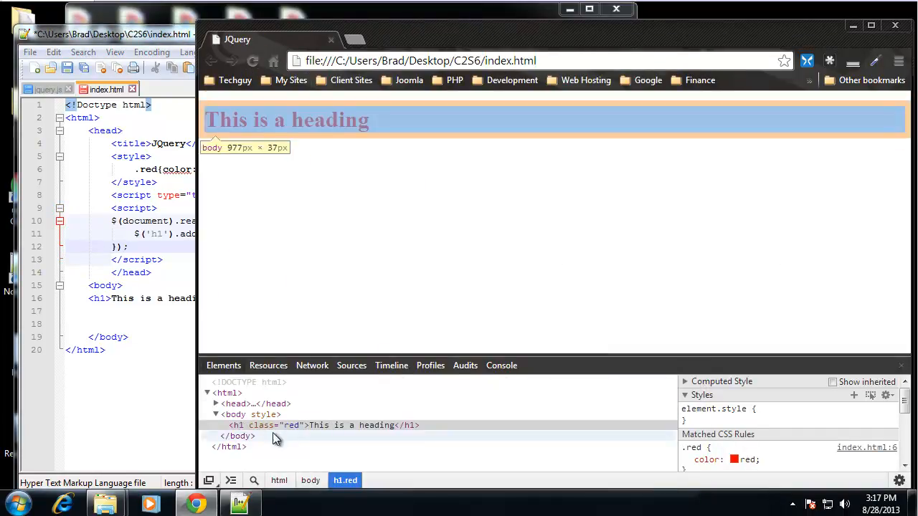
# Delete the addClass('red') call from the ready function
pyautogui.click(141, 198)
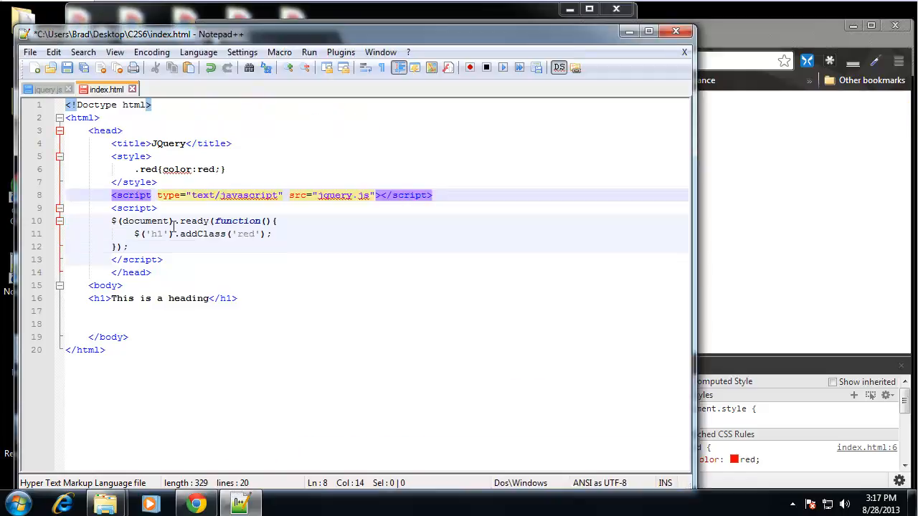
pyautogui.click(244, 209)
pyautogui.moveTo(113, 220); pyautogui.dragTo(278, 221)
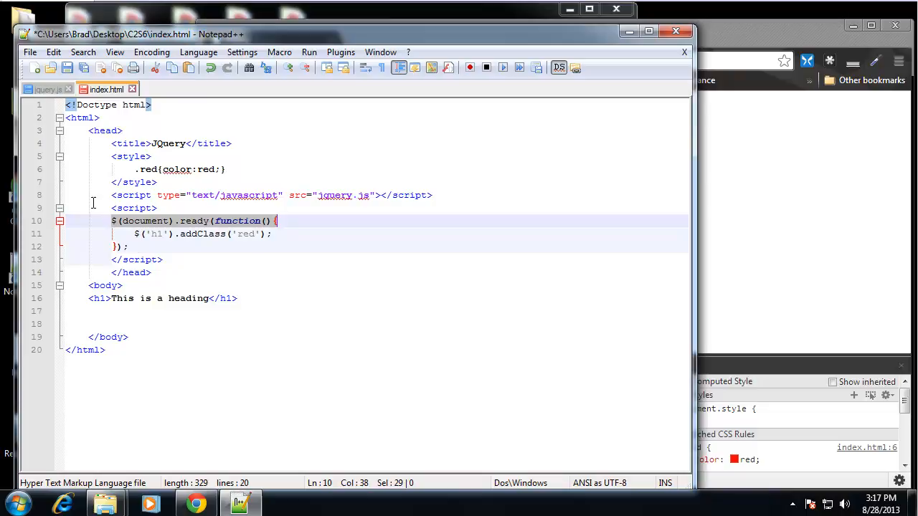
pyautogui.click(135, 246)
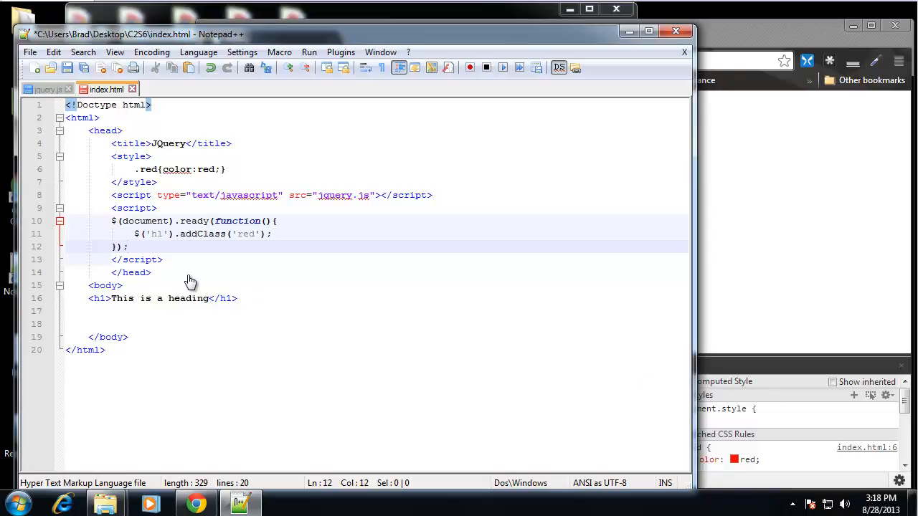
pyautogui.click(273, 234)
pyautogui.moveTo(273, 234); pyautogui.dragTo(180, 233)
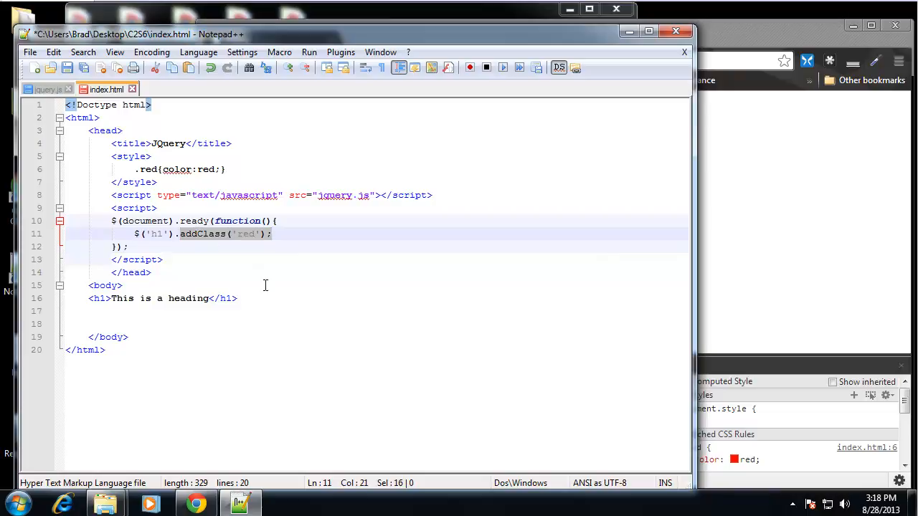
pyautogui.press('Delete')
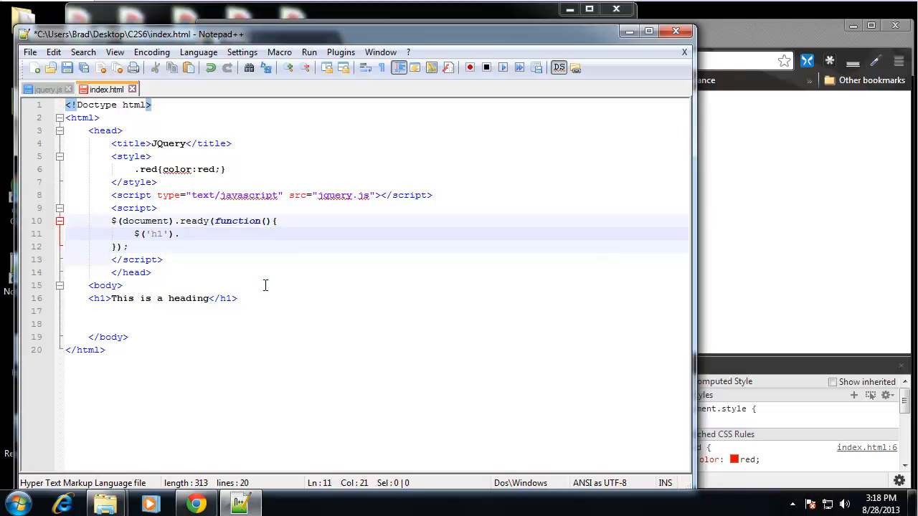
pyautogui.write('html();')
# Write .html('This heading is from JQuery') in its place, save, and reload Chrome to show the new heading text
pyautogui.press('Left')
pyautogui.press('Left')
pyautogui.write("''")
pyautogui.press('Left')
pyautogui.write('THi')
pyautogui.press('BackSpace')
pyautogui.press('BackSpace')
pyautogui.write('is heading is from JQ')
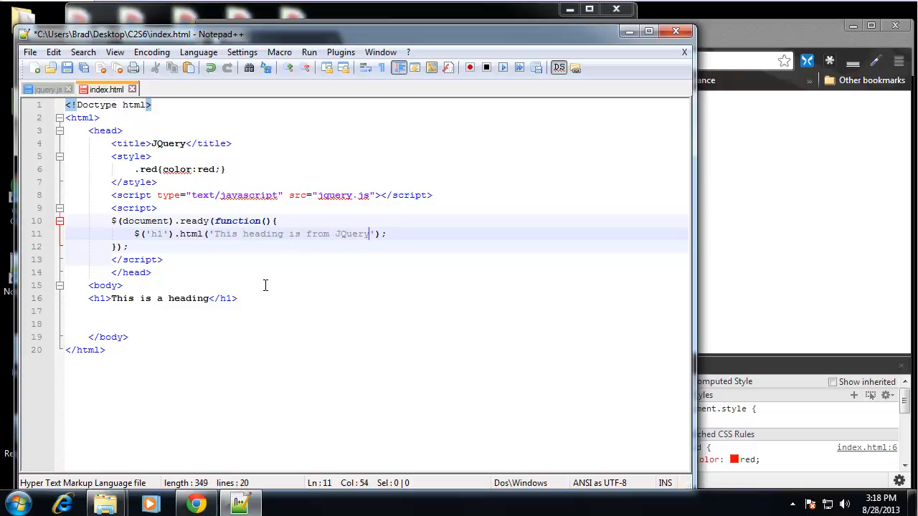
pyautogui.hotkey('ctrl', 's')
pyautogui.click(724, 215)
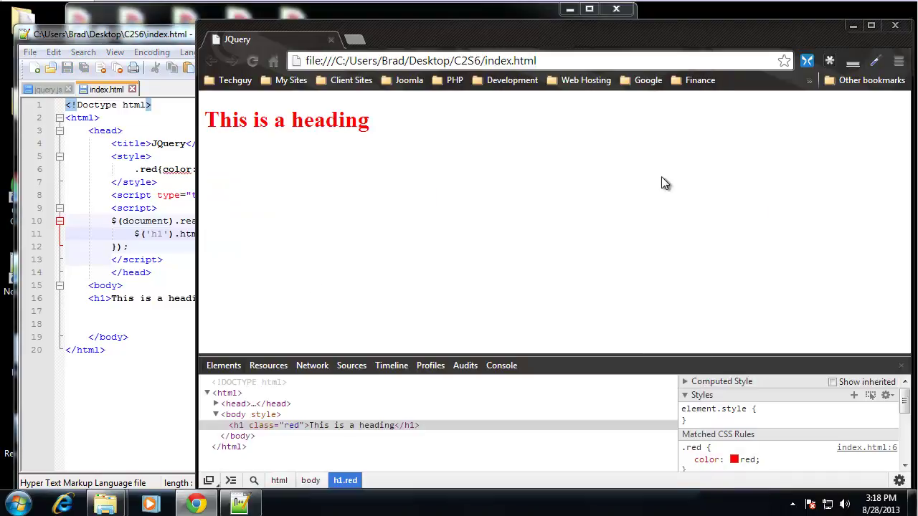
pyautogui.click(244, 65)
pyautogui.moveTo(217, 120); pyautogui.dragTo(513, 173)
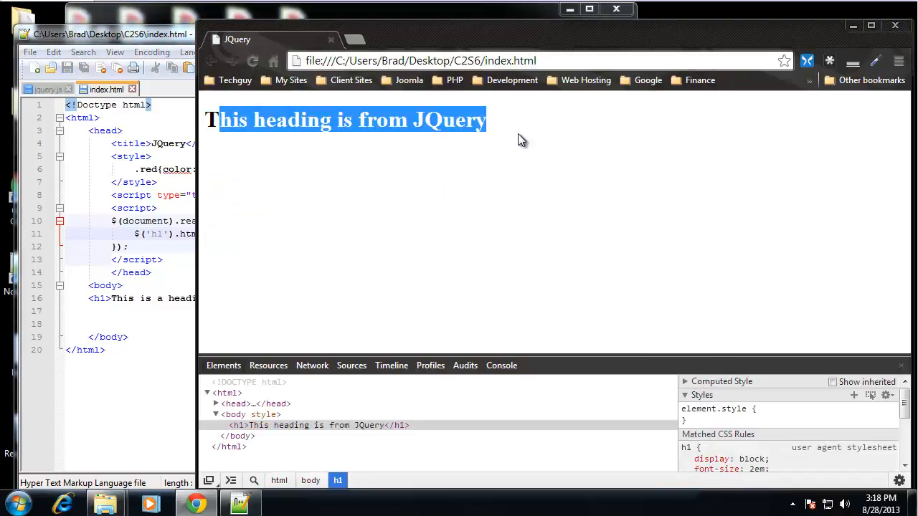
# Start a new body line below the first heading for a second <h1>Here is another heading</h1>
pyautogui.click(161, 229)
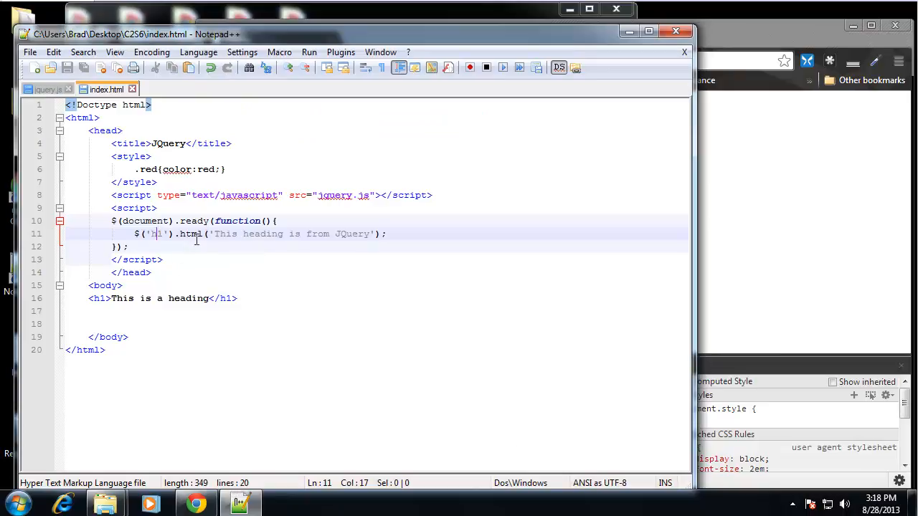
pyautogui.moveTo(202, 234); pyautogui.dragTo(177, 237)
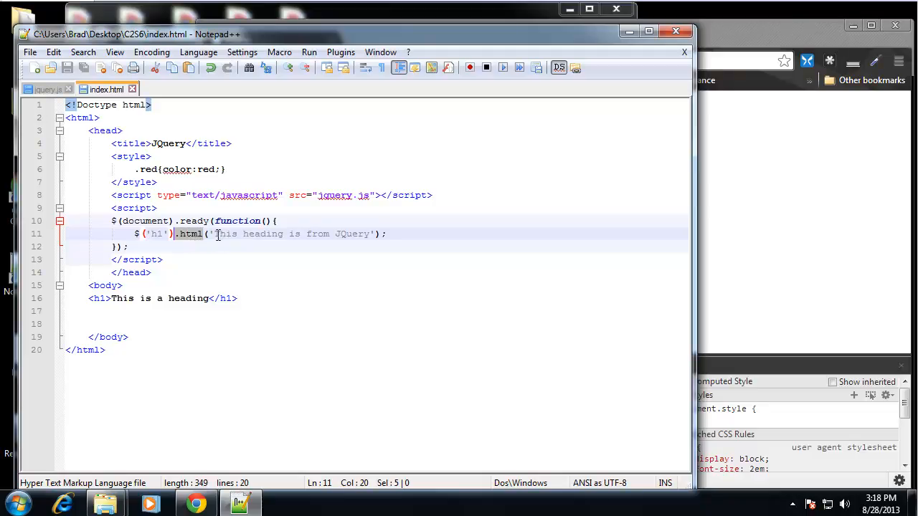
pyautogui.click(254, 298)
pyautogui.press('Return')
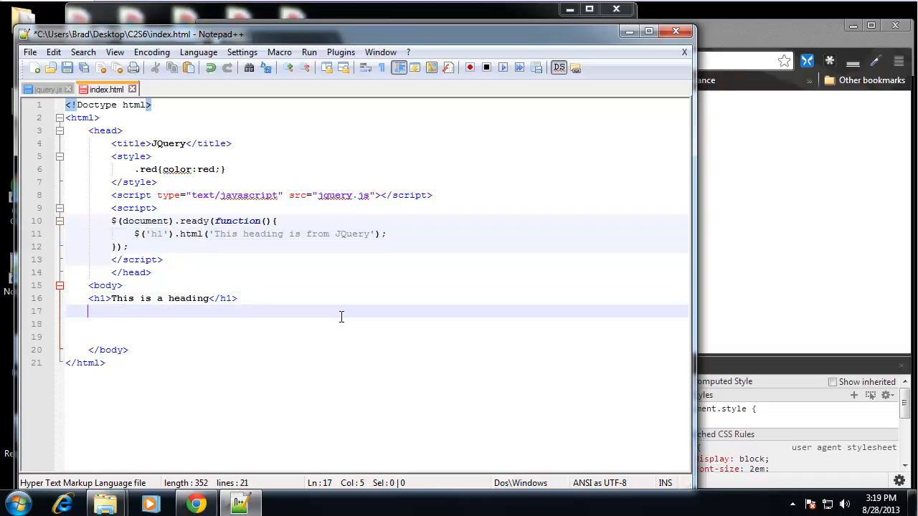
pyautogui.write('<h1>')
pyautogui.write('Here is another he')
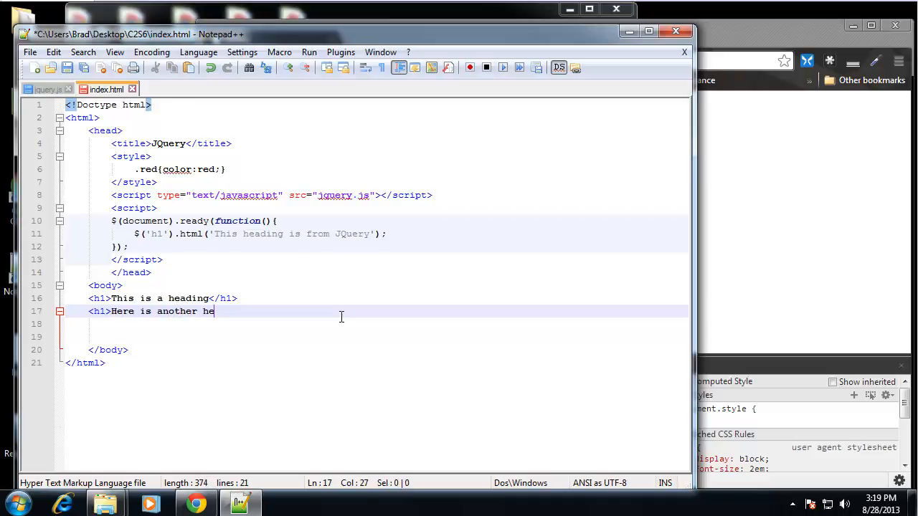
pyautogui.write('ading</h1>')
# Save, reload Chrome to see both headings read 'This heading is from JQuery', and return to the editor
pyautogui.hotkey('ctrl', 's')
pyautogui.click(789, 215)
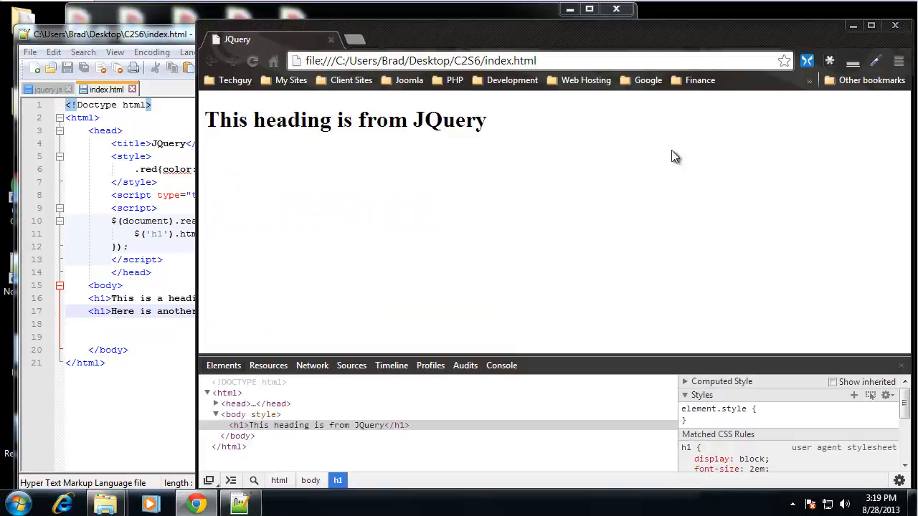
pyautogui.click(251, 61)
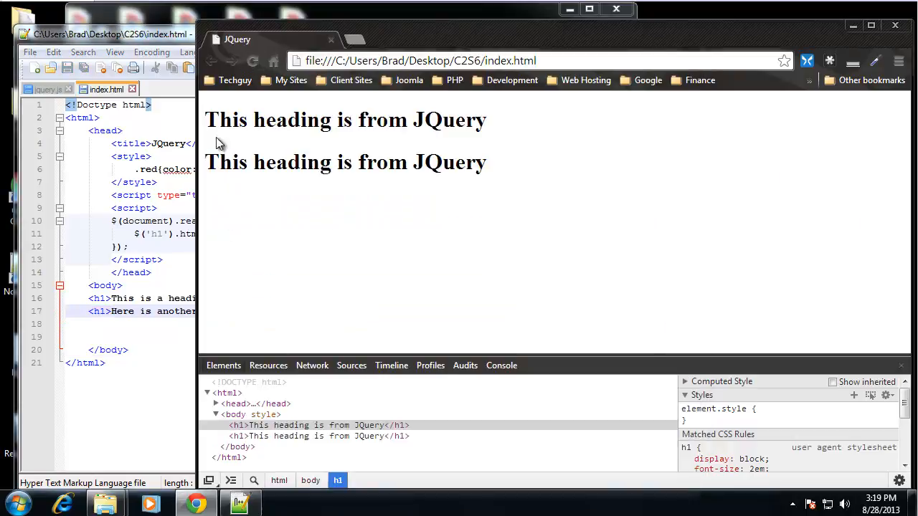
pyautogui.moveTo(206, 163); pyautogui.dragTo(495, 172)
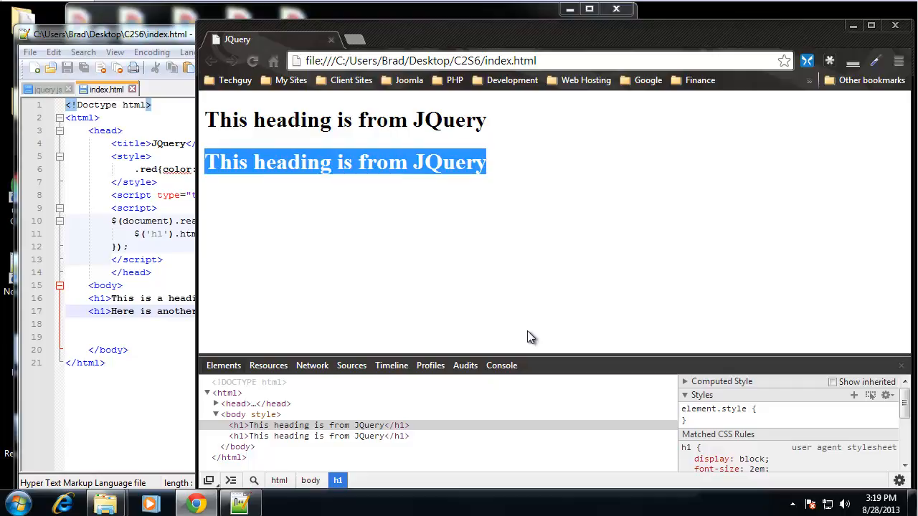
pyautogui.click(170, 234)
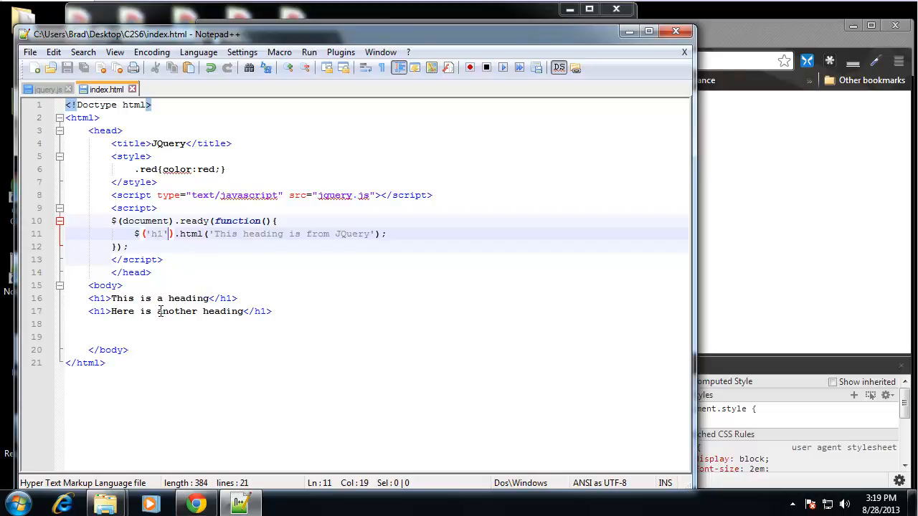
# Give the first <h1> the attribute class="myclass"
pyautogui.click(103, 298)
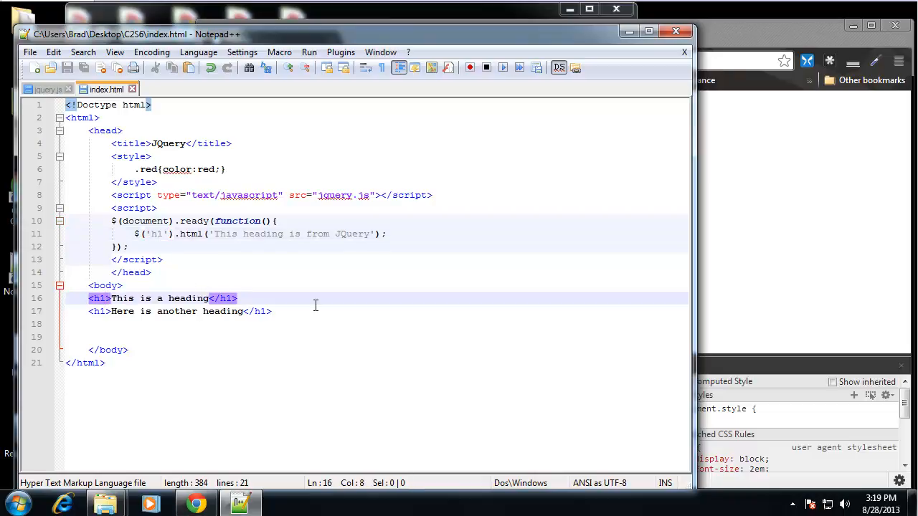
pyautogui.write('class=')
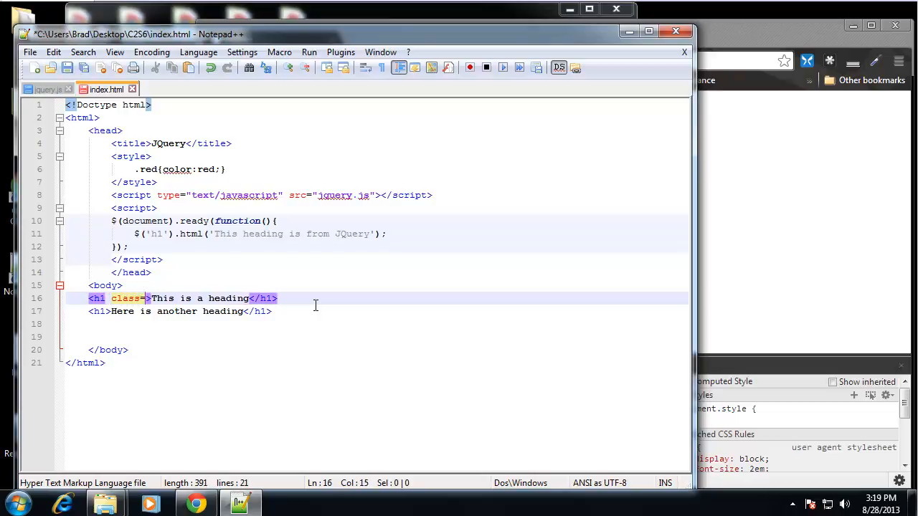
pyautogui.write('""')
pyautogui.press('Left')
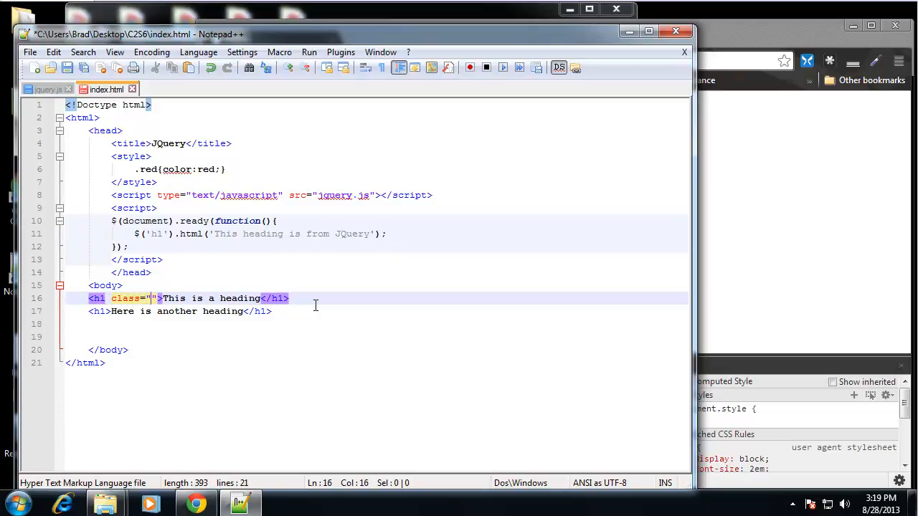
pyautogui.write('myclass')
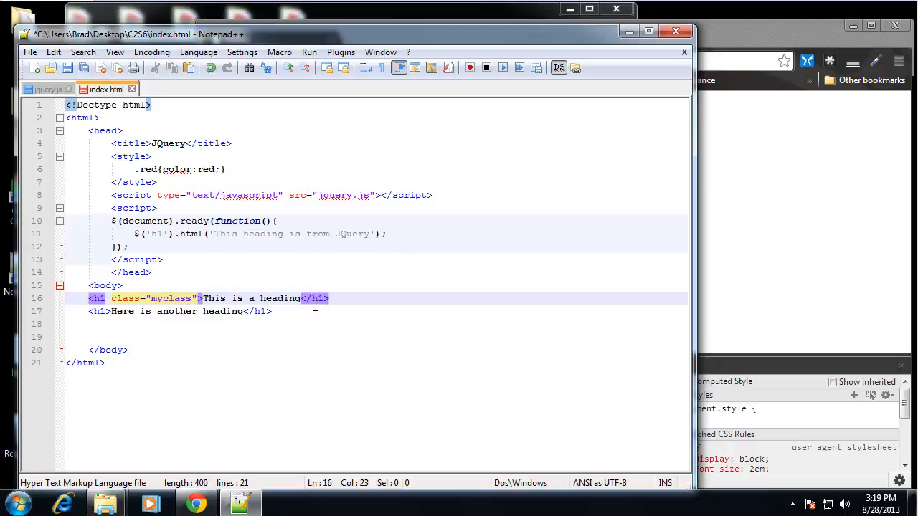
pyautogui.click(335, 251)
pyautogui.click(186, 282)
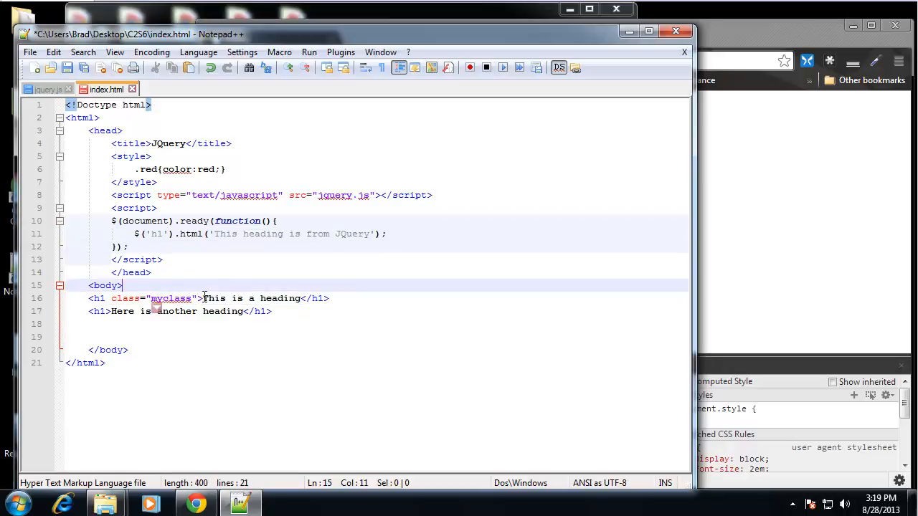
pyautogui.moveTo(328, 298); pyautogui.dragTo(198, 298)
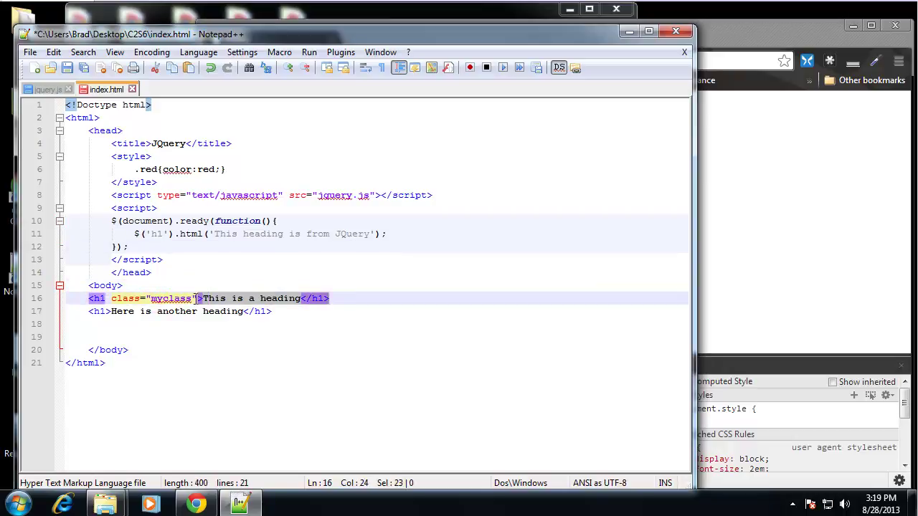
# Change the jQuery selector to 'h1.myclass' and save the file
pyautogui.click(164, 234)
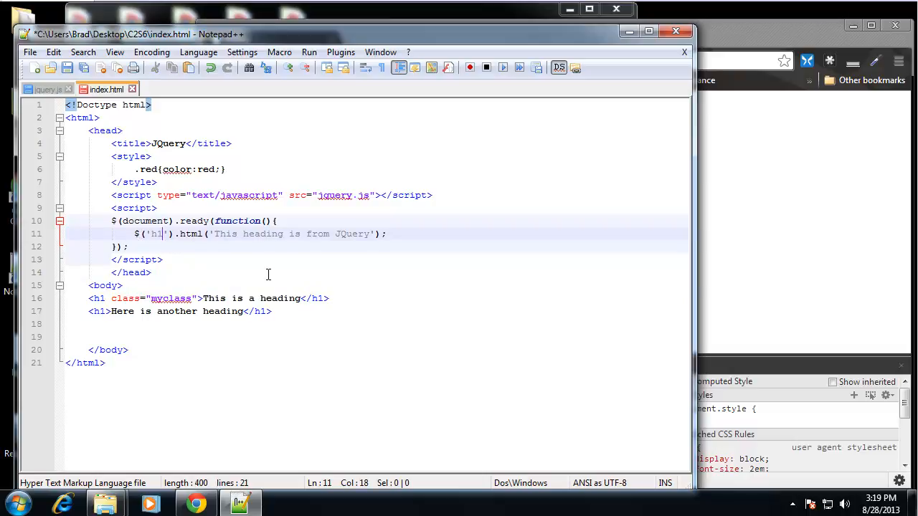
pyautogui.write('.myClass')
pyautogui.press('BackSpace')
pyautogui.press('BackSpace')
pyautogui.press('BackSpace')
pyautogui.write('class')
pyautogui.click(249, 195)
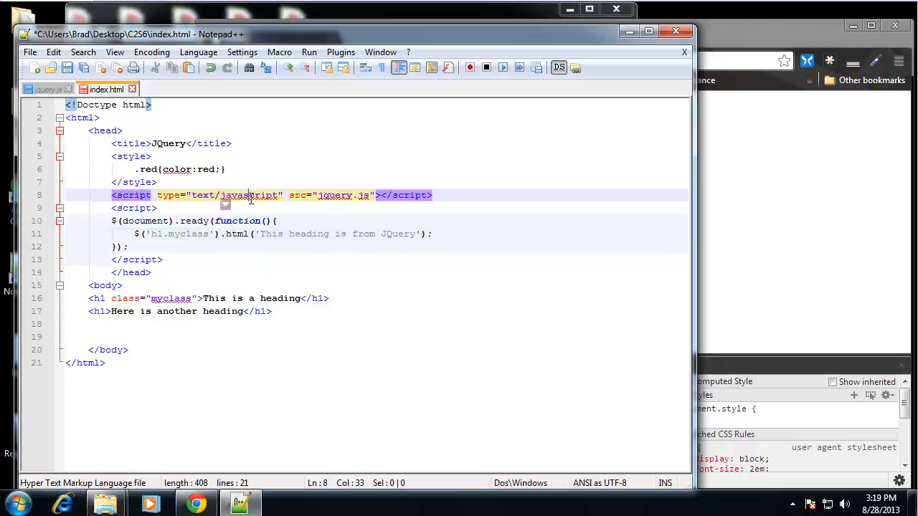
pyautogui.click(186, 234)
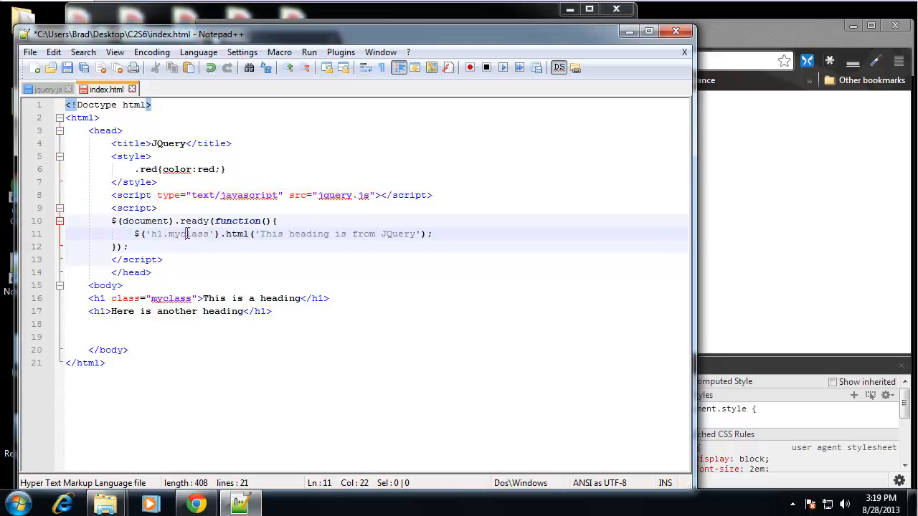
pyautogui.hotkey('ctrl', 's')
# Reload Chrome to confirm only the first heading changed, then return to the editor
pyautogui.click(750, 206)
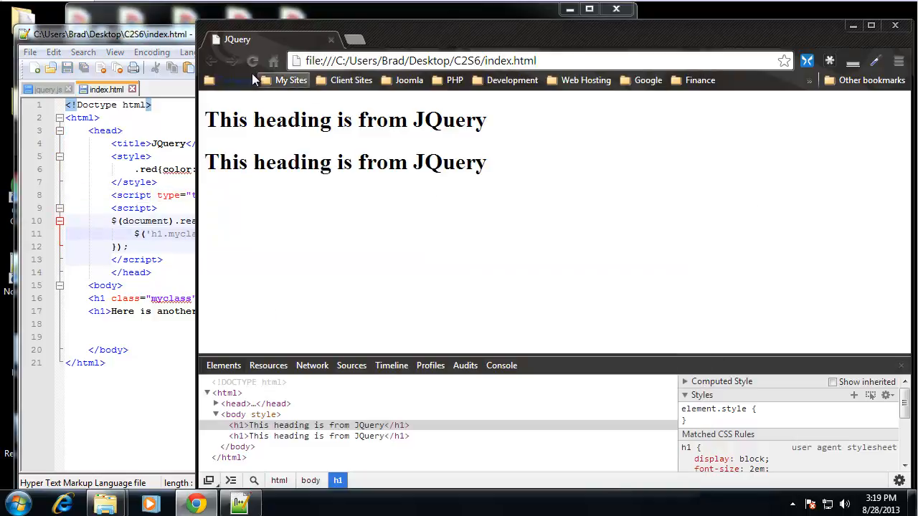
pyautogui.click(251, 63)
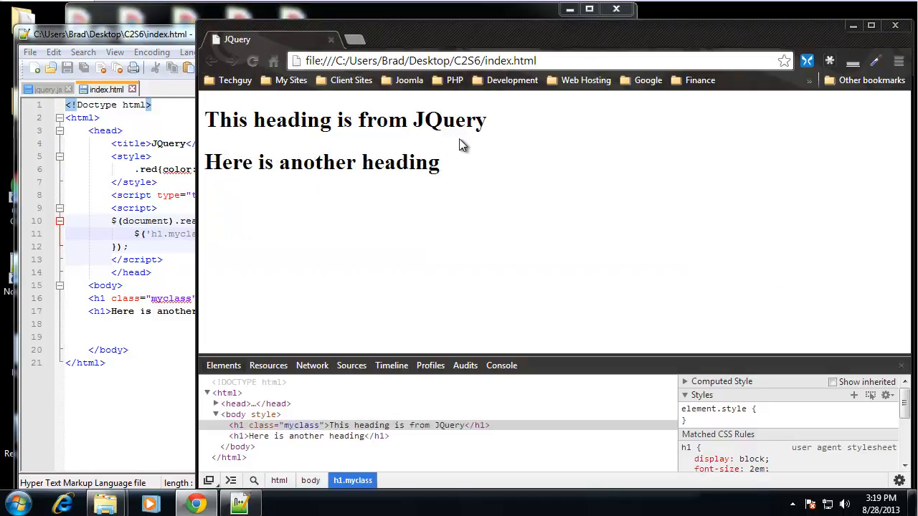
pyautogui.moveTo(440, 167); pyautogui.dragTo(204, 164)
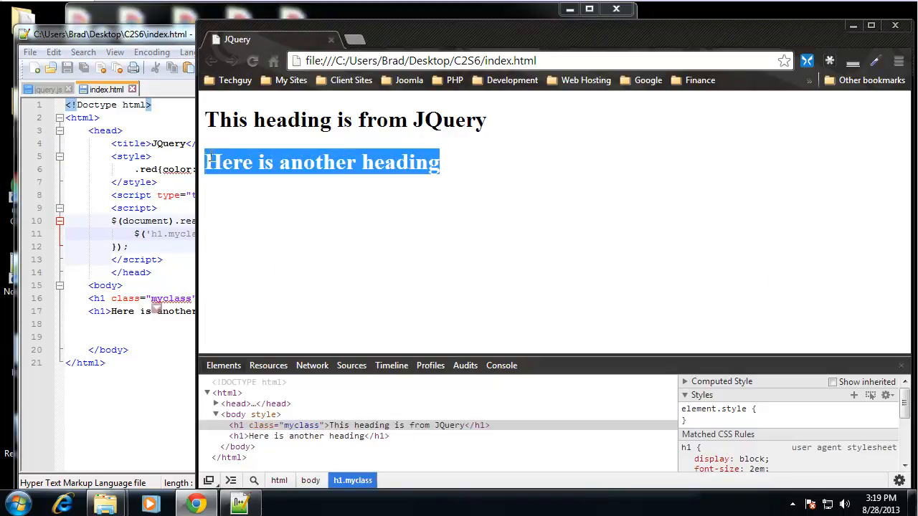
pyautogui.click(152, 276)
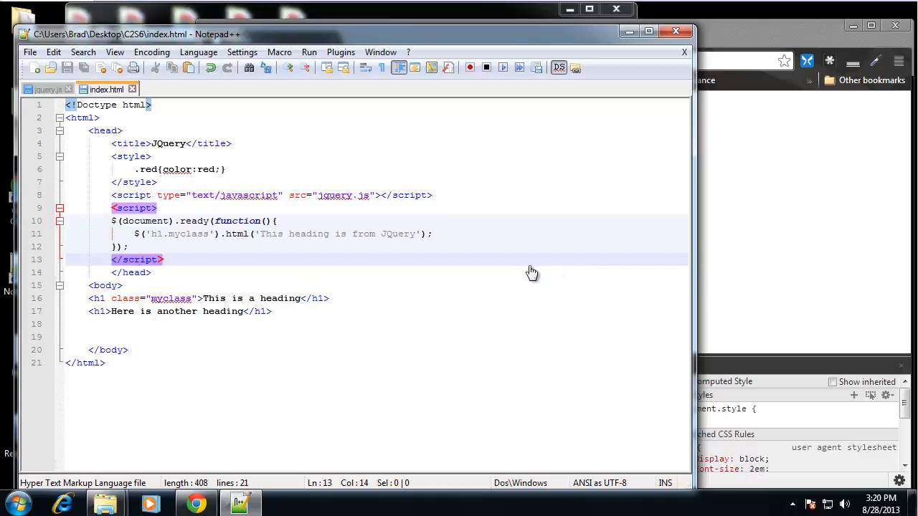
# Search 'jquery events' in a new Chrome tab and open the jQuery API Events category page
pyautogui.click(723, 147)
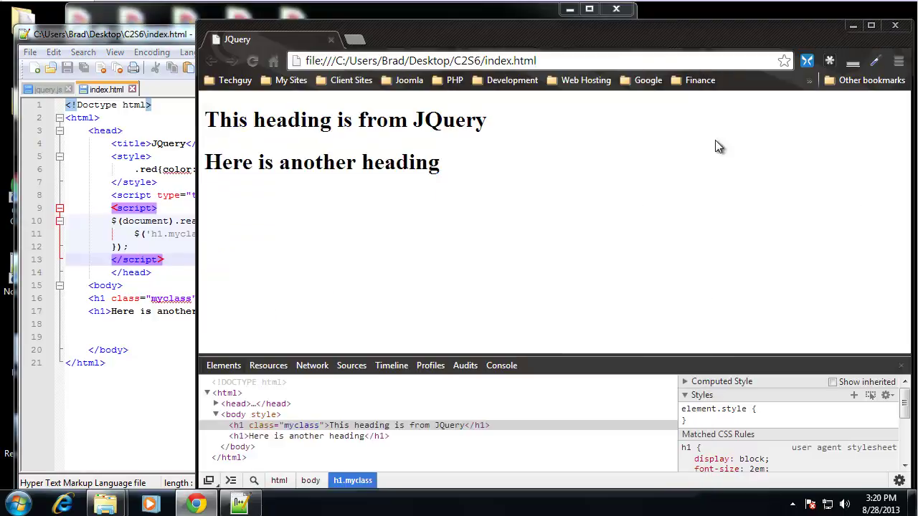
pyautogui.click(356, 41)
pyautogui.write('jquery.')
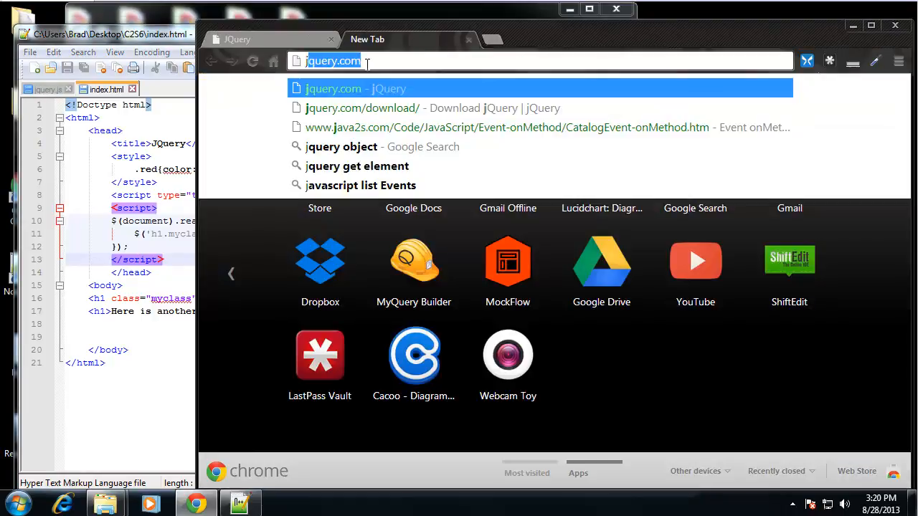
pyautogui.press('BackSpace')
pyautogui.write('events')
pyautogui.press('Return')
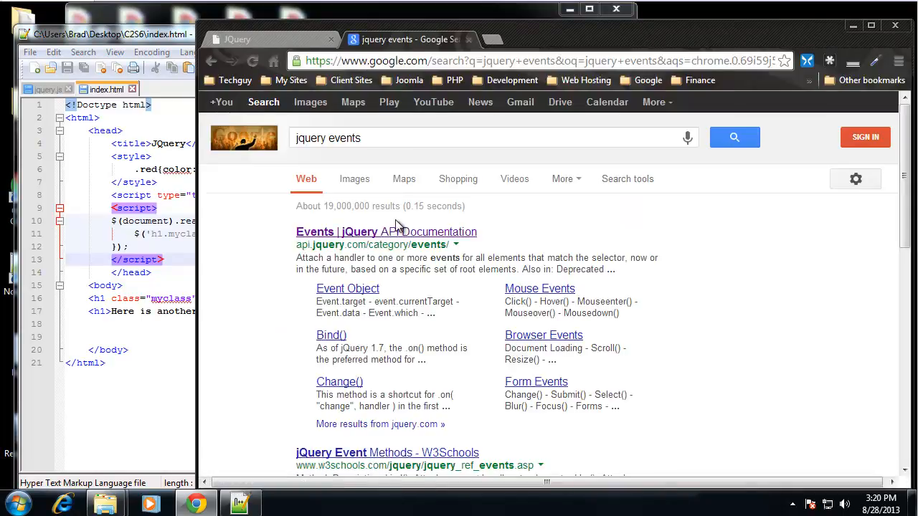
pyautogui.click(319, 232)
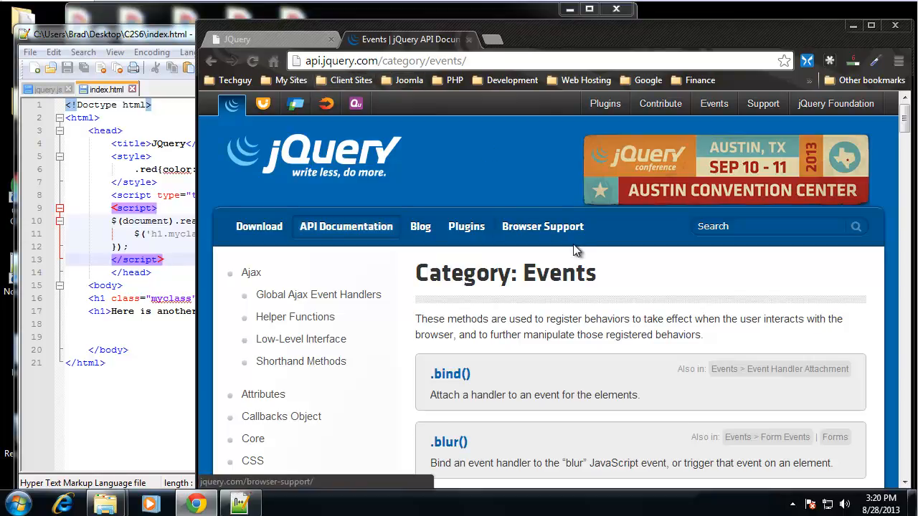
pyautogui.scroll(-1, 611, 315)
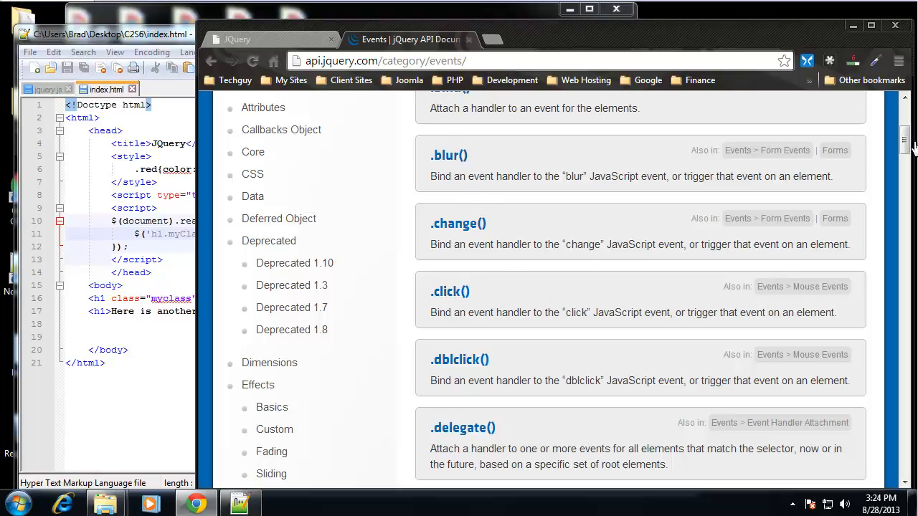
pyautogui.moveTo(907, 144); pyautogui.dragTo(903, 211)
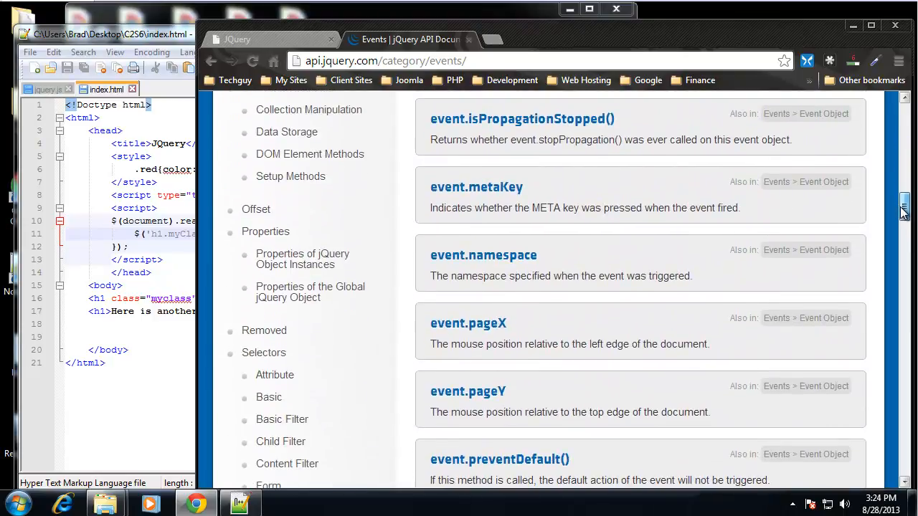
pyautogui.moveTo(904, 211); pyautogui.dragTo(904, 218)
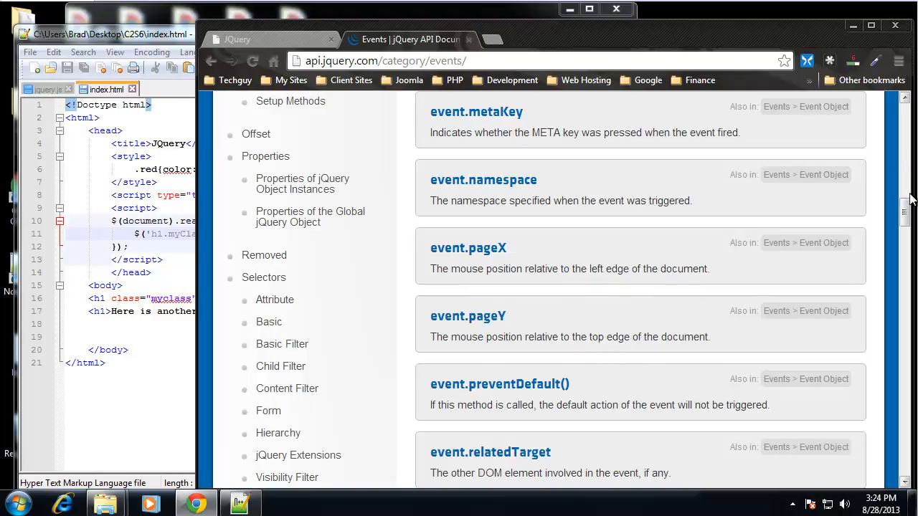
pyautogui.moveTo(907, 205); pyautogui.dragTo(905, 369)
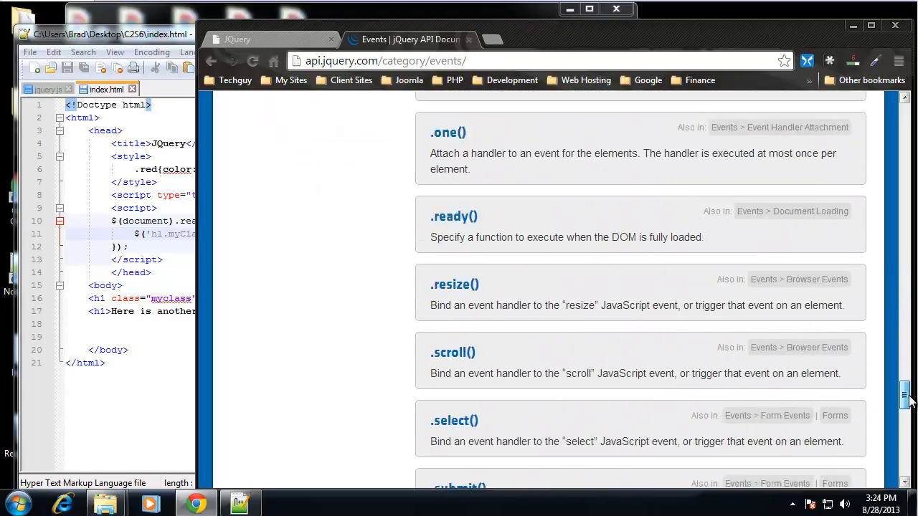
pyautogui.moveTo(905, 401); pyautogui.dragTo(905, 410)
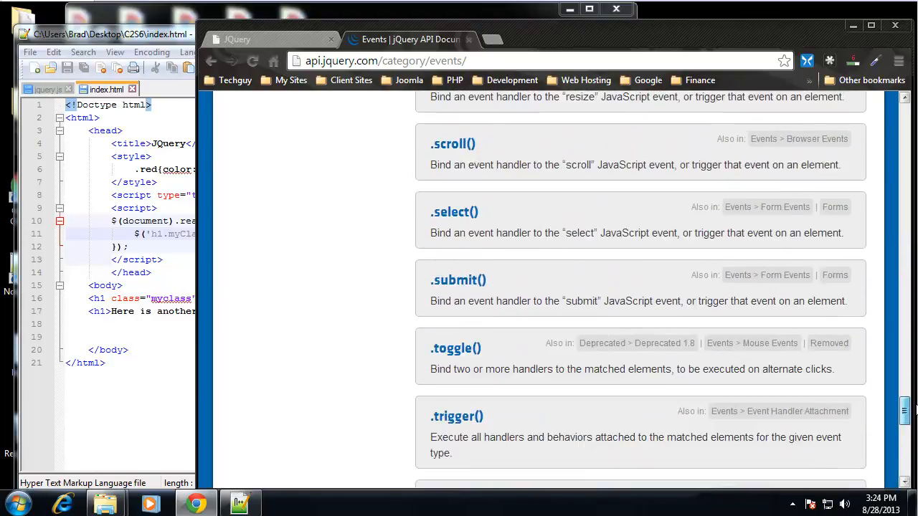
pyautogui.moveTo(905, 410)
pyautogui.mouseDown()
pyautogui.moveTo(905, 126)
pyautogui.moveTo(904, 152)
pyautogui.mouseUp()
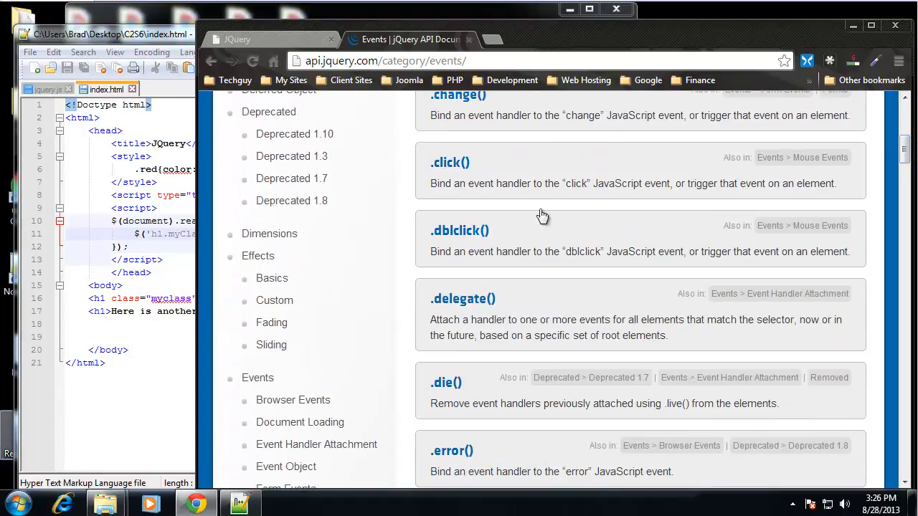
# Review the .click() documentation example, highlighting the #target selector, handler function and alert line
pyautogui.click(451, 169)
pyautogui.scroll(-3, 588, 300)
pyautogui.scroll(-2, 592, 304)
pyautogui.scroll(2, 592, 304)
pyautogui.scroll(-3, 468, 286)
pyautogui.scroll(3, 468, 286)
pyautogui.scroll(-5, 760, 248)
pyautogui.scroll(-2, 753, 261)
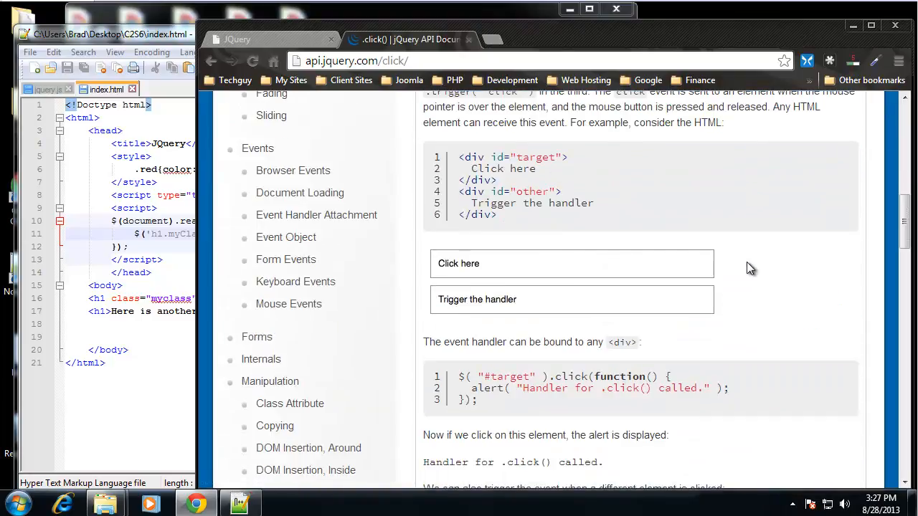
pyautogui.scroll(-2, 747, 262)
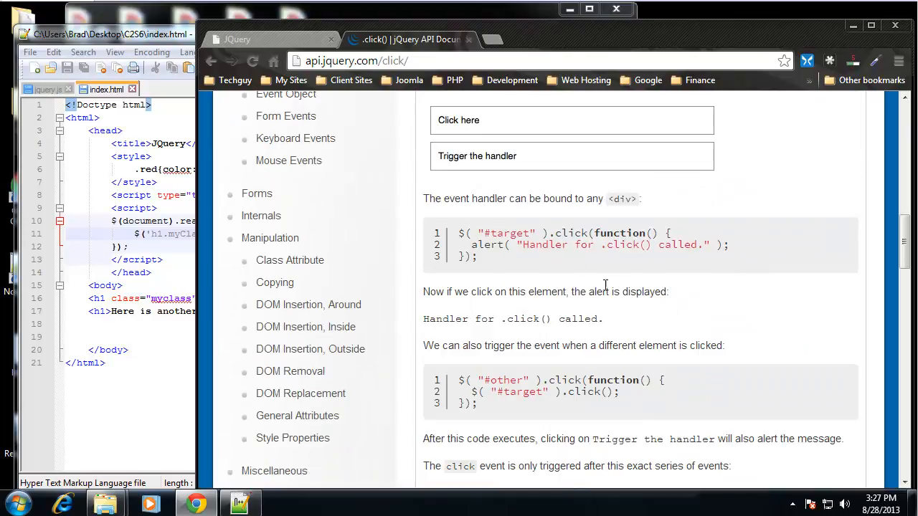
pyautogui.moveTo(550, 234); pyautogui.dragTo(459, 234)
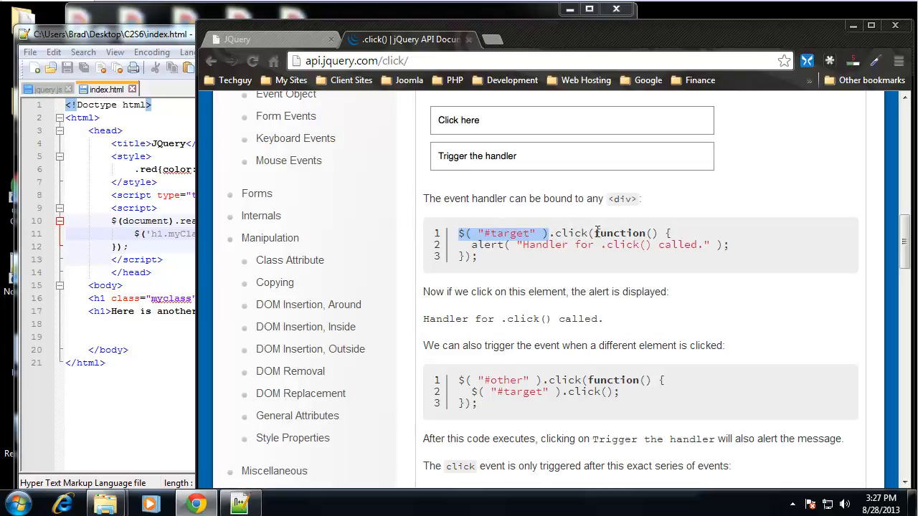
pyautogui.moveTo(593, 233); pyautogui.dragTo(676, 233)
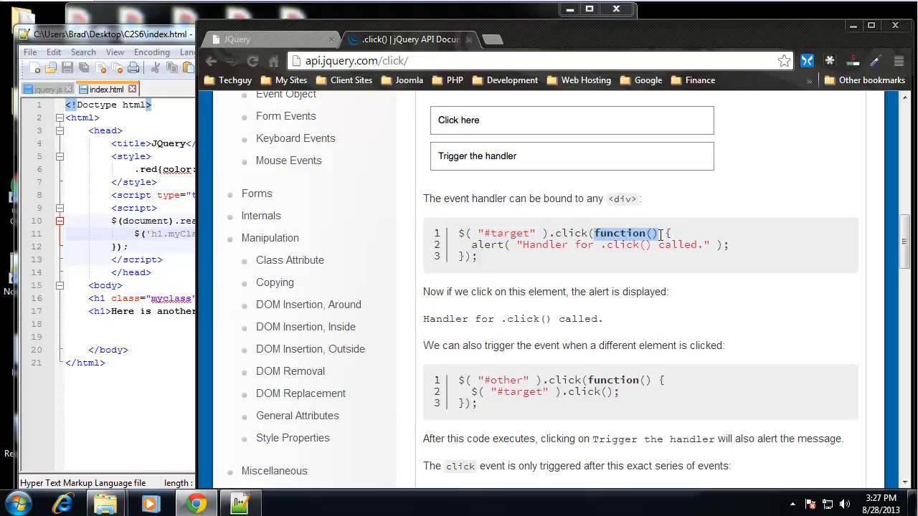
pyautogui.moveTo(674, 233); pyautogui.dragTo(666, 244)
pyautogui.click(738, 247)
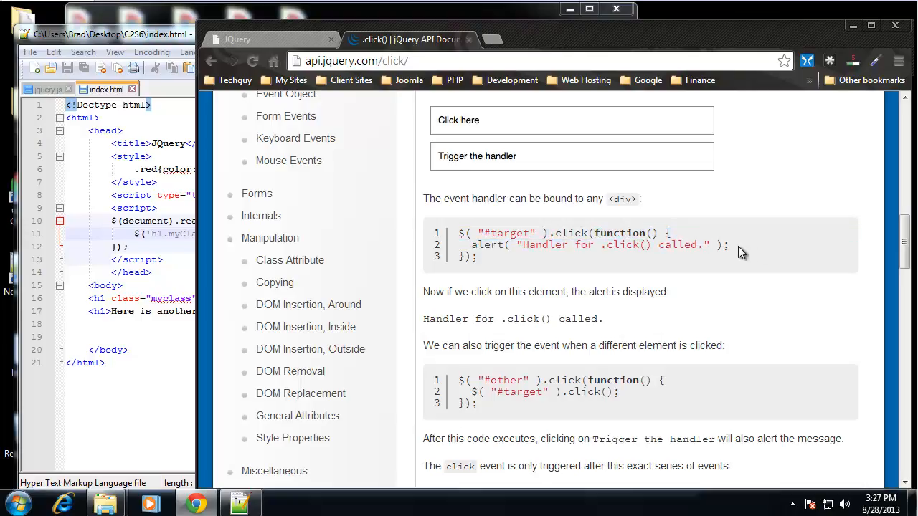
pyautogui.moveTo(730, 245); pyautogui.dragTo(469, 246)
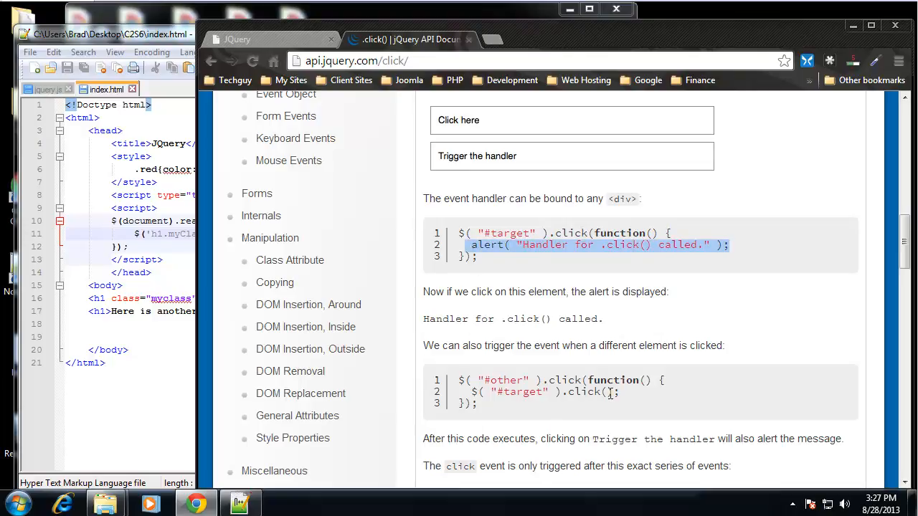
# Remove the old $('h1.myClass') heading-changing statement from the ready function
pyautogui.click(135, 288)
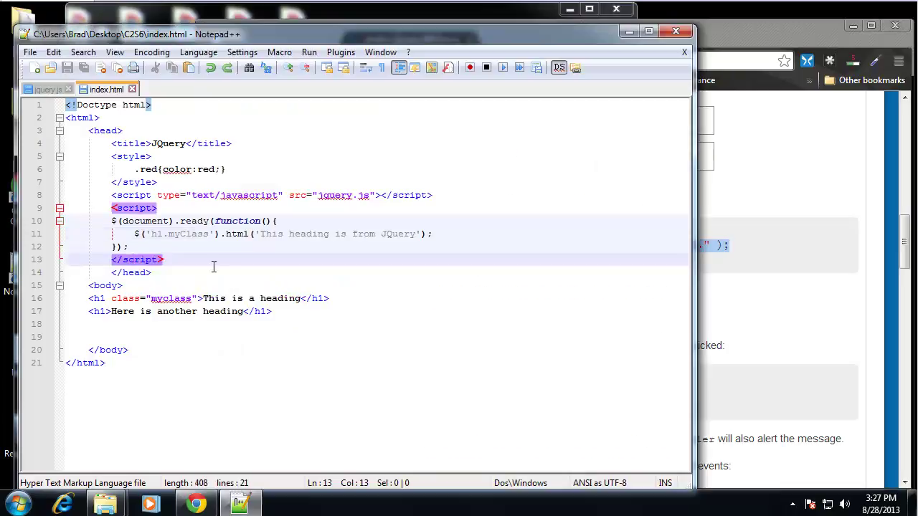
pyautogui.click(192, 299)
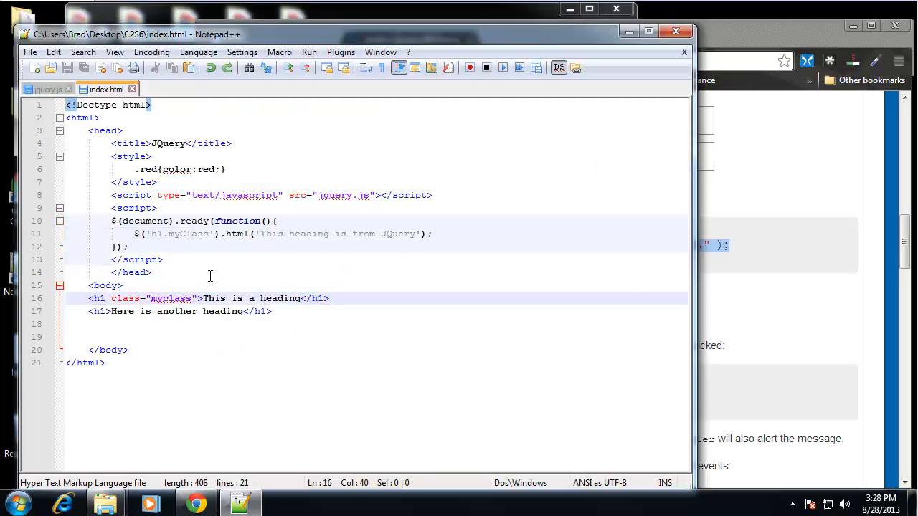
pyautogui.moveTo(134, 234); pyautogui.dragTo(439, 234)
pyautogui.press('Delete')
# Delete both old h1 headings from the body along with the extra blank line
pyautogui.click(255, 311)
pyautogui.click(173, 220)
pyautogui.moveTo(89, 299); pyautogui.dragTo(293, 312)
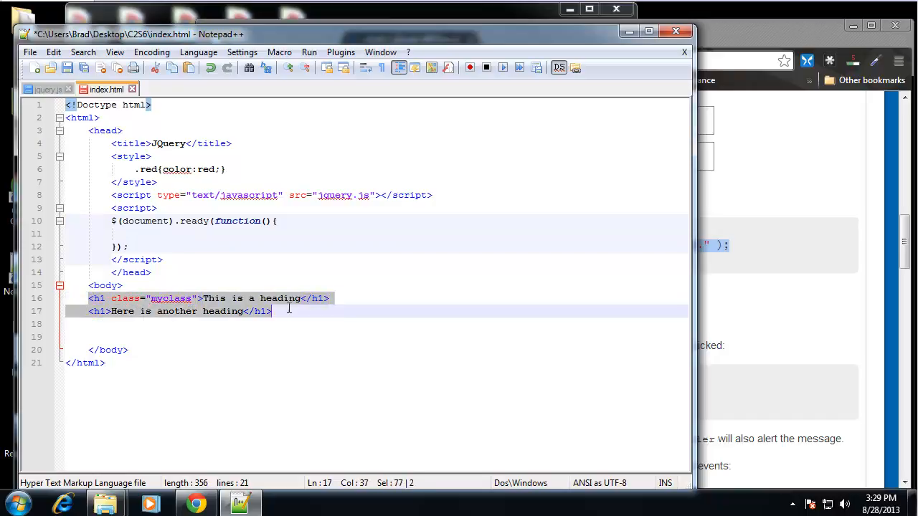
pyautogui.press('Delete')
pyautogui.click(116, 312)
pyautogui.press('BackSpace')
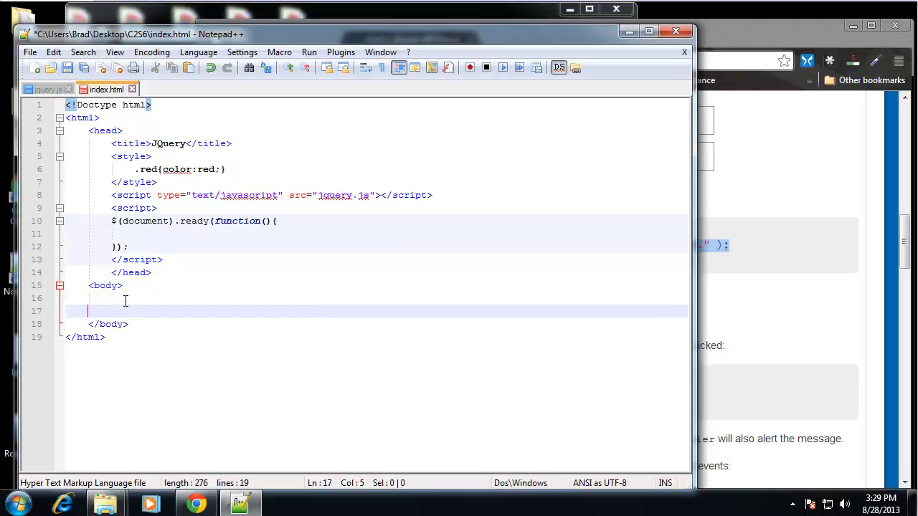
# Add <button>Change Text</button> and <h1>This is the text to change</h1>, then save index.html
pyautogui.click(119, 296)
pyautogui.write('<button')
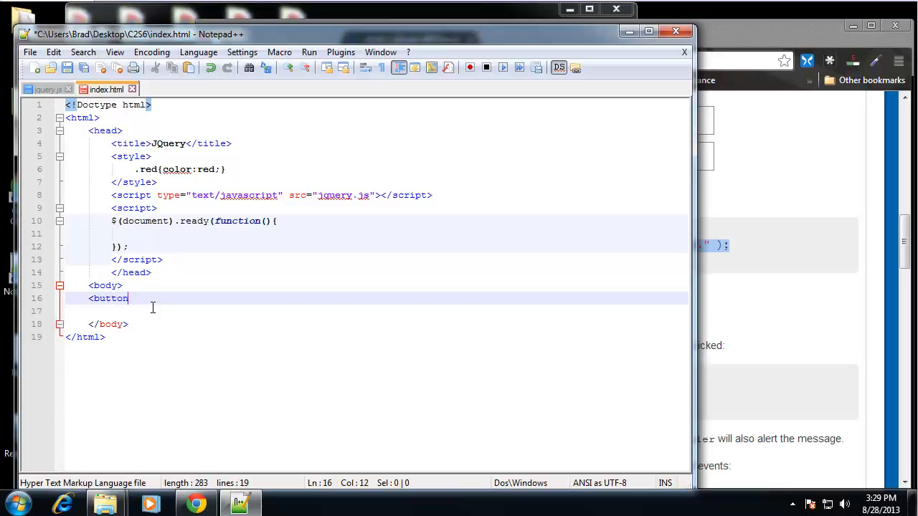
pyautogui.write('>')
pyautogui.write('Change ')
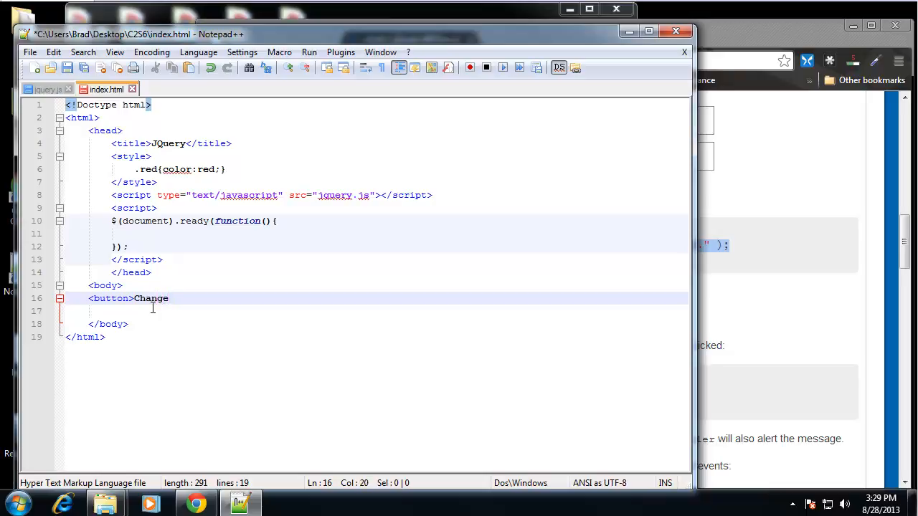
pyautogui.write('Text')
pyautogui.write('</button>')
pyautogui.press('Return')
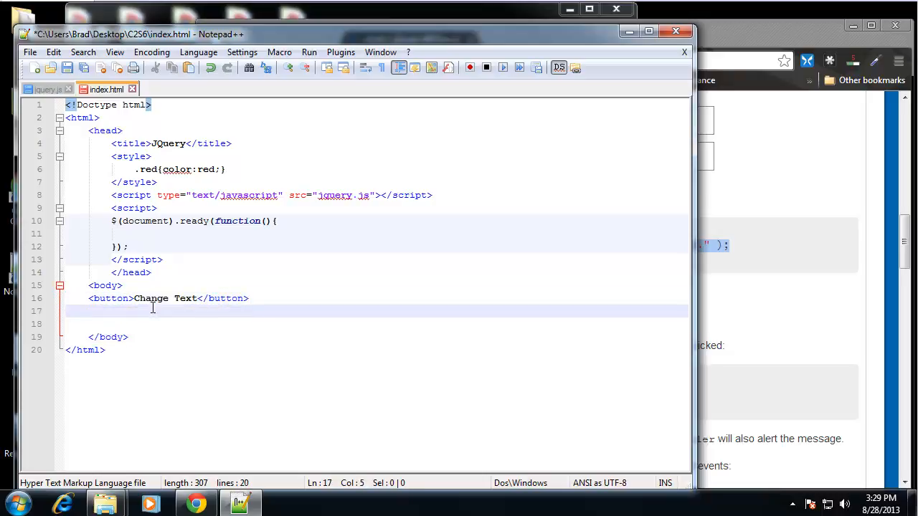
pyautogui.press('Return')
pyautogui.write('<h1')
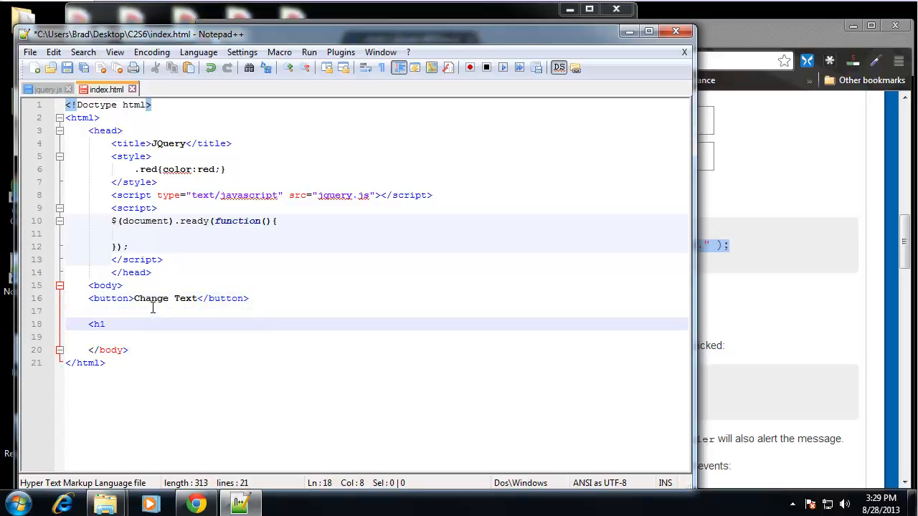
pyautogui.write('>')
pyautogui.write('This is the text to change</h1>')
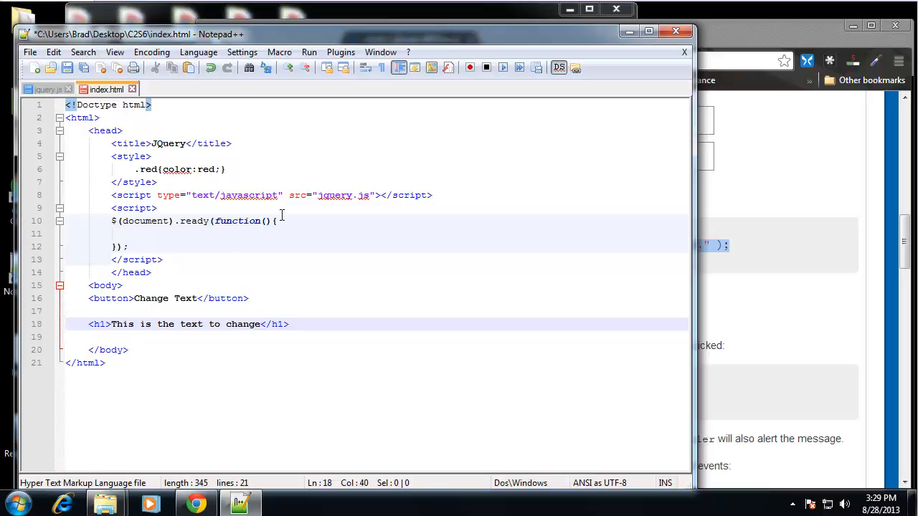
pyautogui.hotkey('ctrl', 's')
# Reload the local index.html page in Chrome to show the Change Text button and heading
pyautogui.click(811, 180)
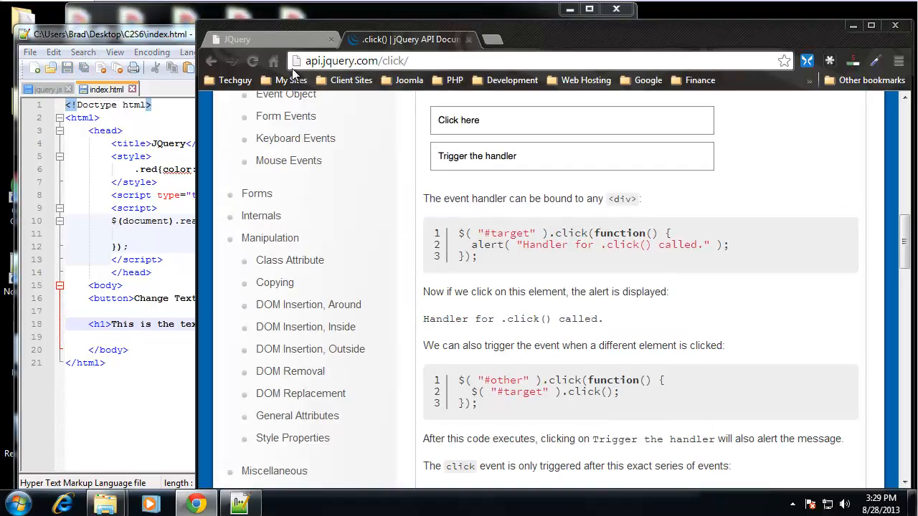
pyautogui.click(247, 39)
pyautogui.click(253, 61)
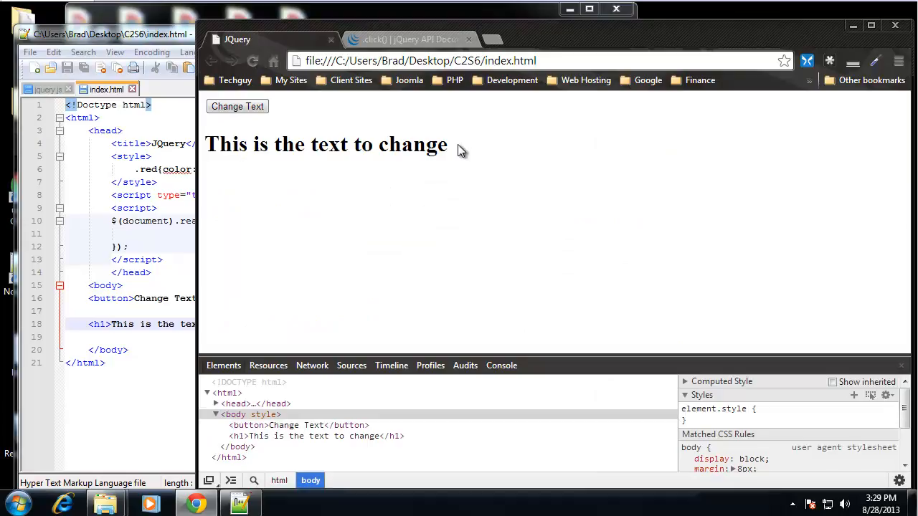
# Highlight the heading text on the page to check it, then return to the editor
pyautogui.moveTo(455, 147); pyautogui.dragTo(205, 147)
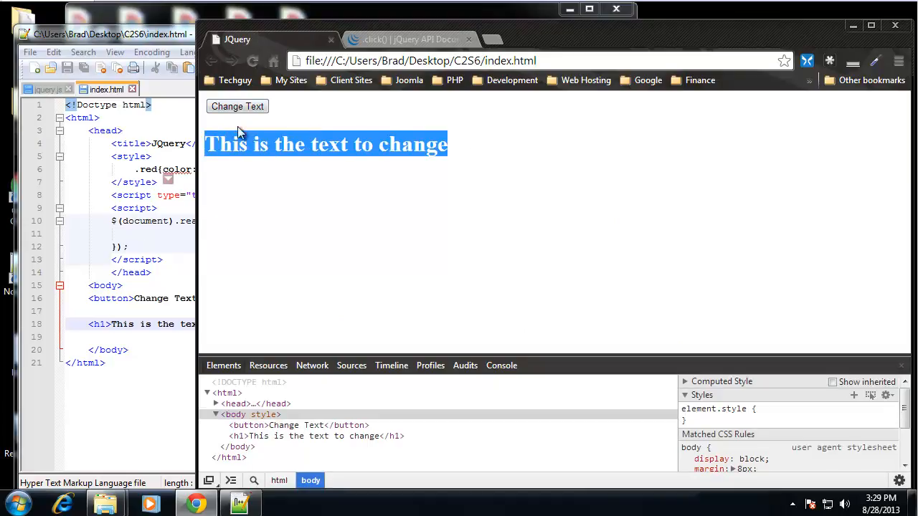
pyautogui.click(317, 193)
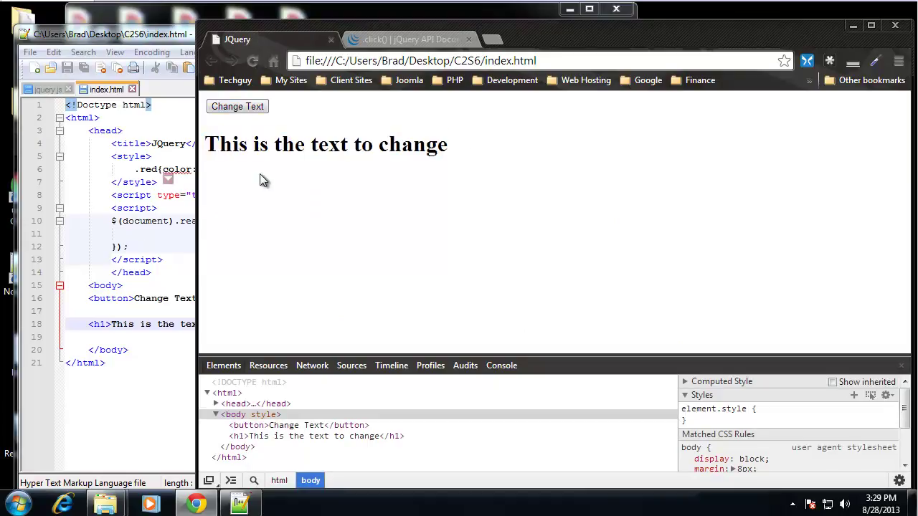
pyautogui.click(238, 106)
pyautogui.moveTo(259, 144)
pyautogui.mouseDown()
pyautogui.moveTo(319, 142)
pyautogui.moveTo(547, 335)
pyautogui.mouseUp()
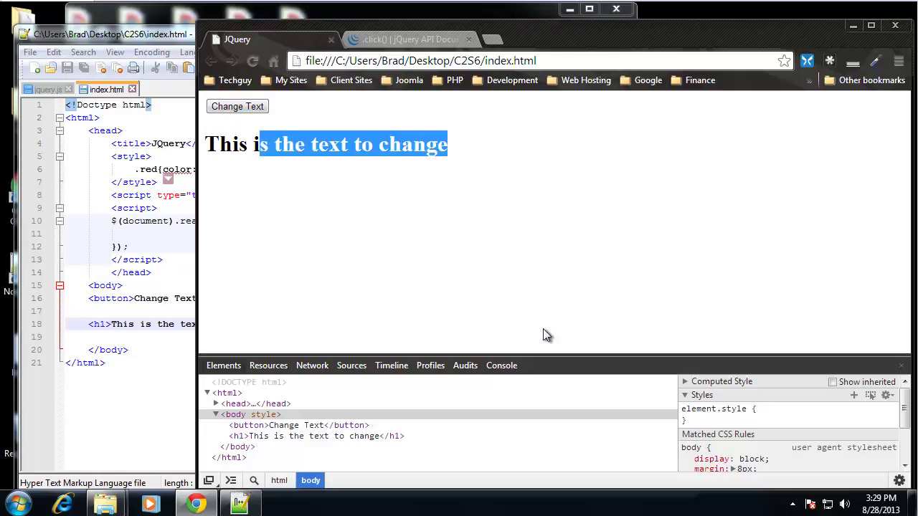
pyautogui.click(155, 242)
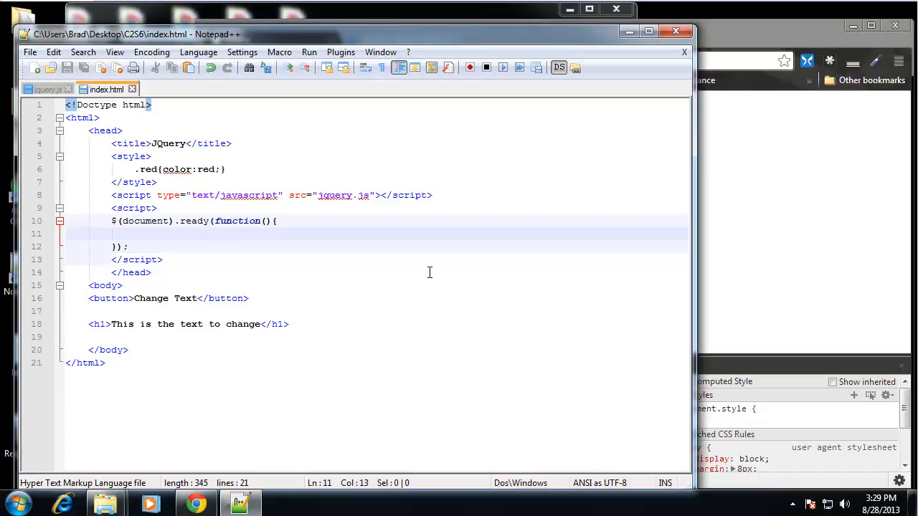
pyautogui.write('$')
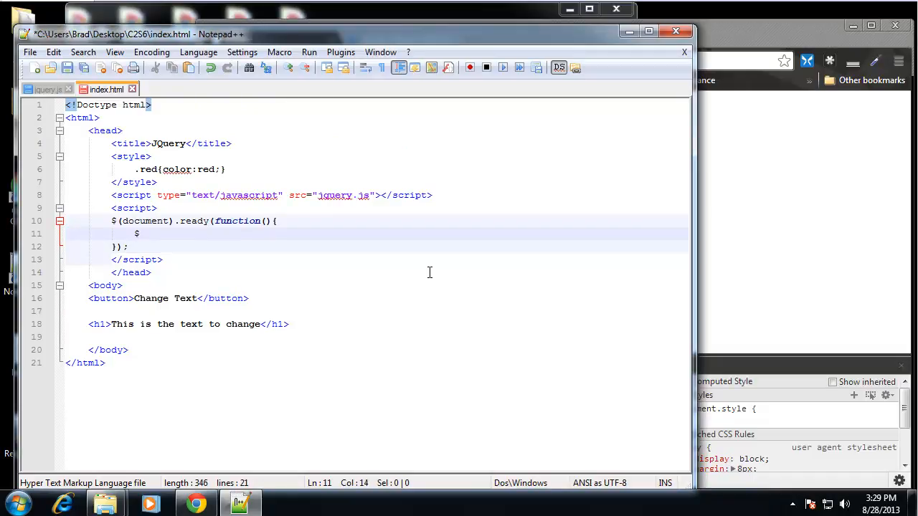
pyautogui.write("('button'")
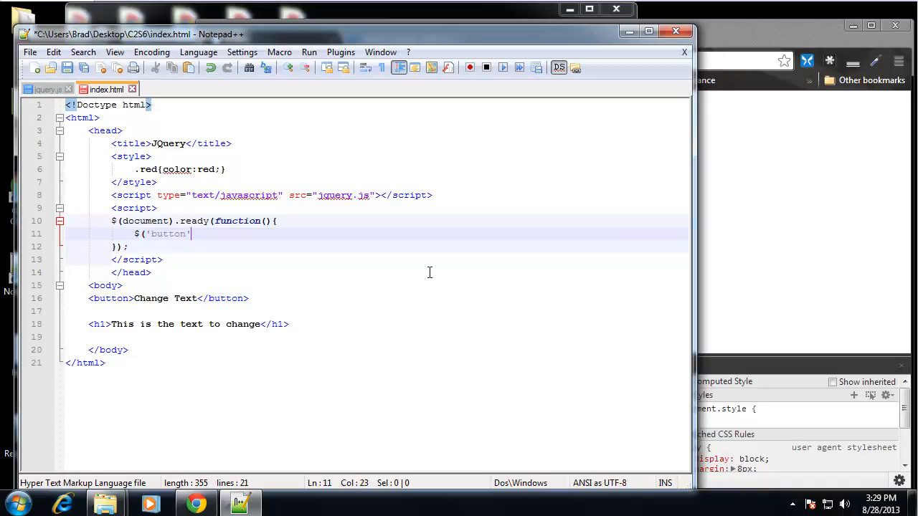
pyautogui.write(')')
pyautogui.write('.')
pyautogui.write('click')
pyautogui.write('()')
pyautogui.write(';')
# Write a $('button').click handler with an indented empty body inside the ready function
pyautogui.press('Left')
pyautogui.press('Left')
pyautogui.write('function(){')
pyautogui.press('Return')
pyautogui.press('Return')
pyautogui.write('}')
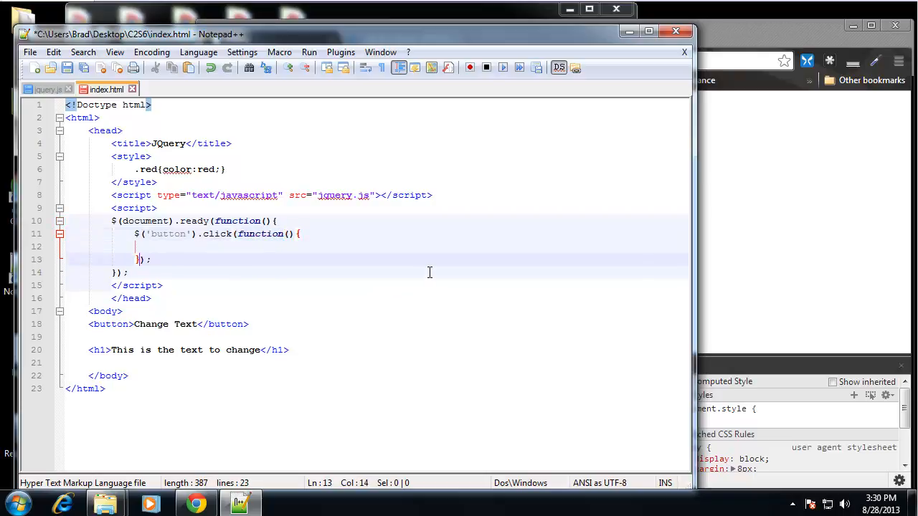
pyautogui.press('Up')
pyautogui.press('Tab')
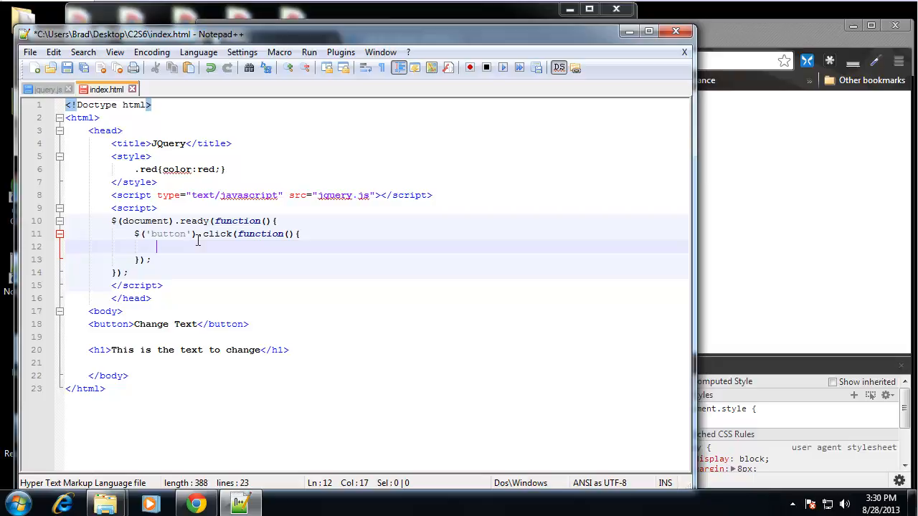
pyautogui.write('$(')
pyautogui.write("'h1")
pyautogui.write(')')
pyautogui.write('.')
pyautogui.write('html')
# Make the handler set $('h1').html('Here is some new text'); and save index.html
pyautogui.press('BackSpace')
pyautogui.write('l();')
pyautogui.press('Left')
pyautogui.press('Left')
pyautogui.write(';')
pyautogui.press('BackSpace')
pyautogui.write("''")
pyautogui.press('Left')
pyautogui.write('Here is')
pyautogui.write(' some new text')
pyautogui.click(437, 252)
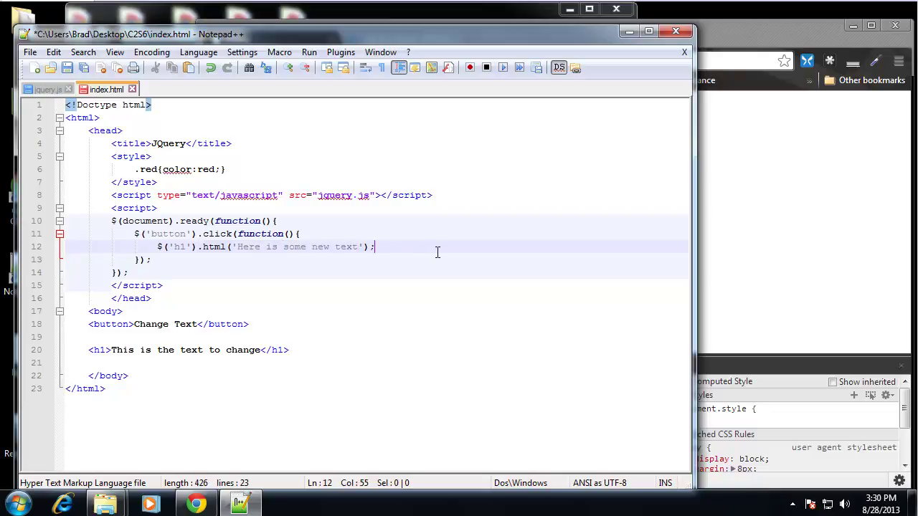
pyautogui.click(501, 299)
pyautogui.hotkey('ctrl', 's')
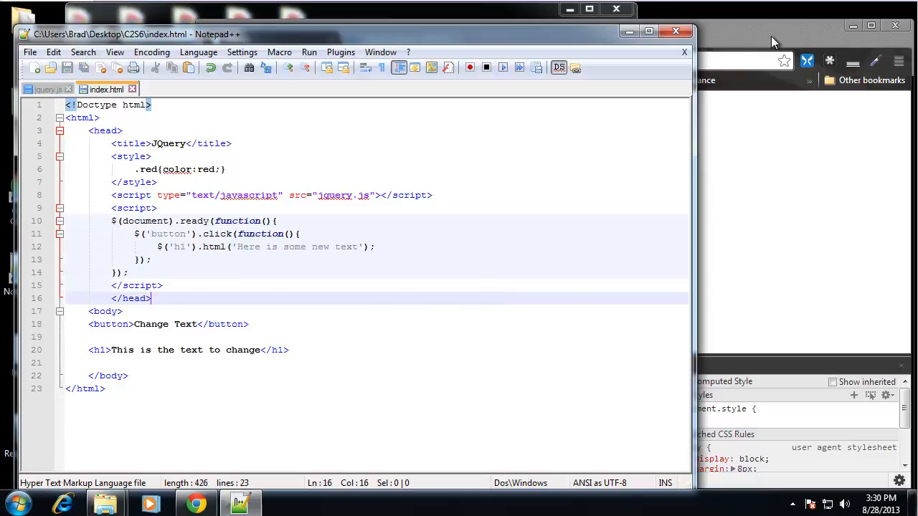
pyautogui.click(803, 159)
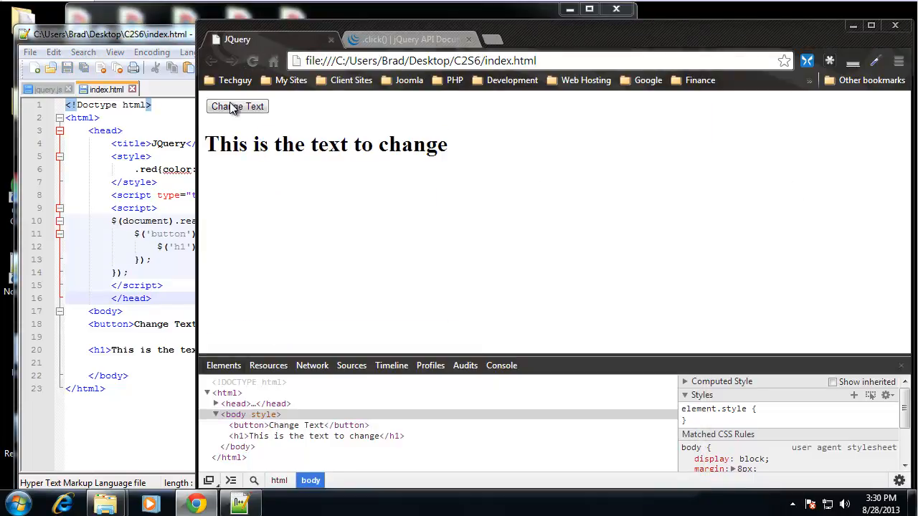
# Verify Change Text turns the heading into 'Here is some new text'
pyautogui.click(237, 106)
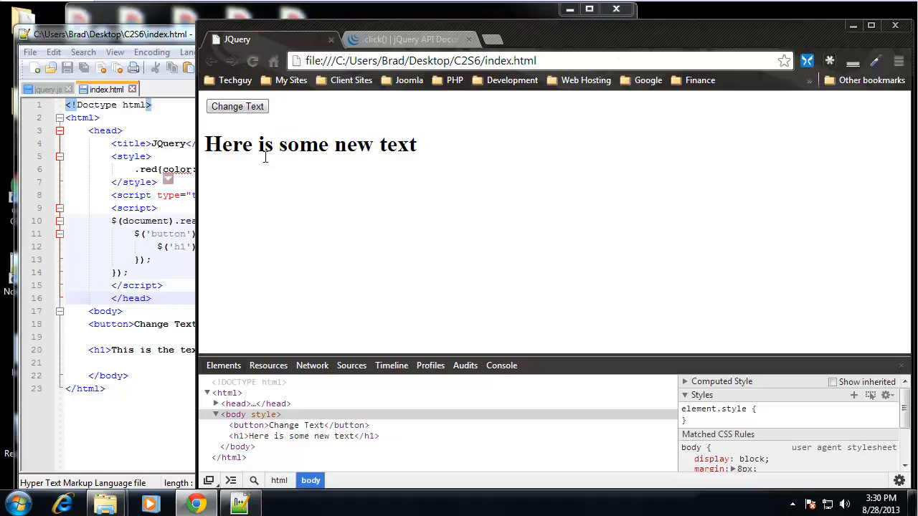
pyautogui.click(237, 106)
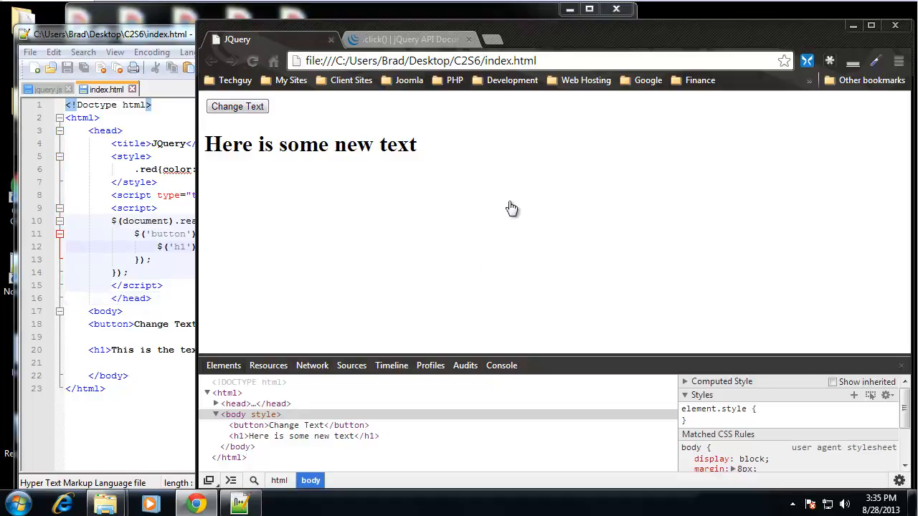
# Search 'jquery effects' in a new tab and open the Effects | jQuery API Documentation result
pyautogui.click(495, 39)
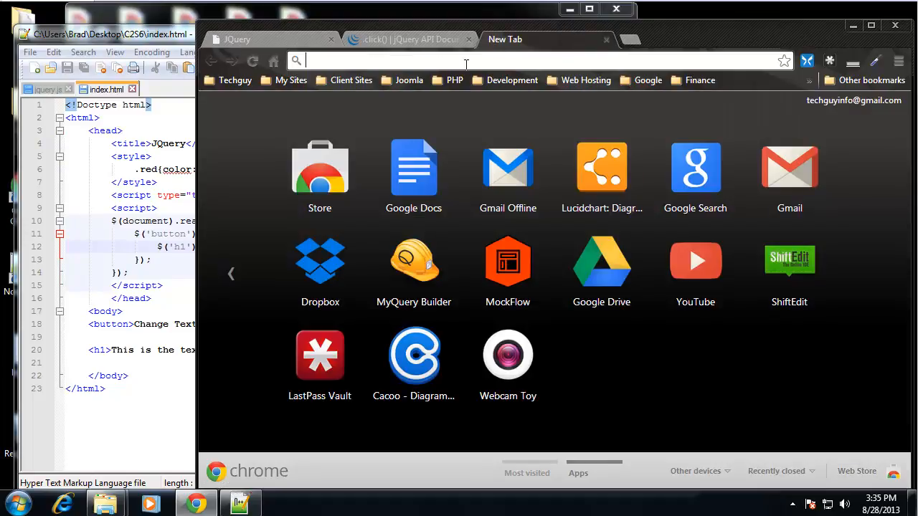
pyautogui.write('jquery e')
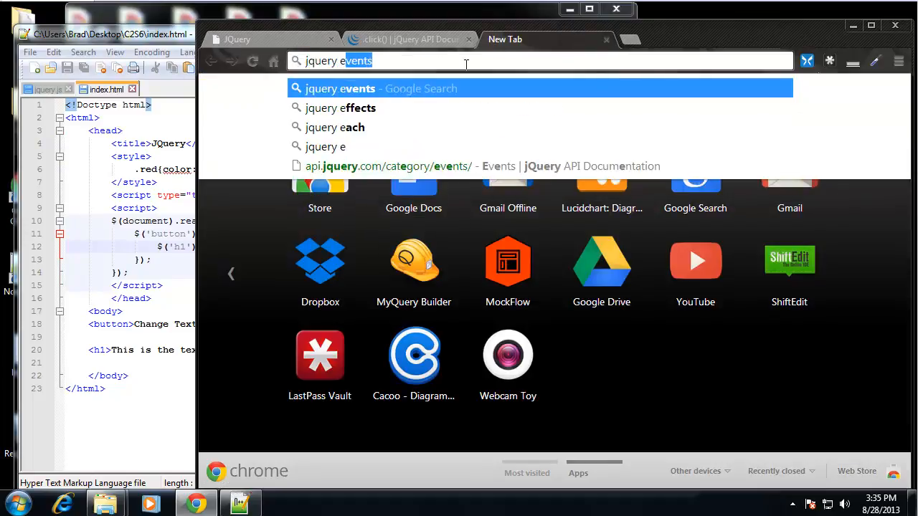
pyautogui.write('ffects')
pyautogui.press('Return')
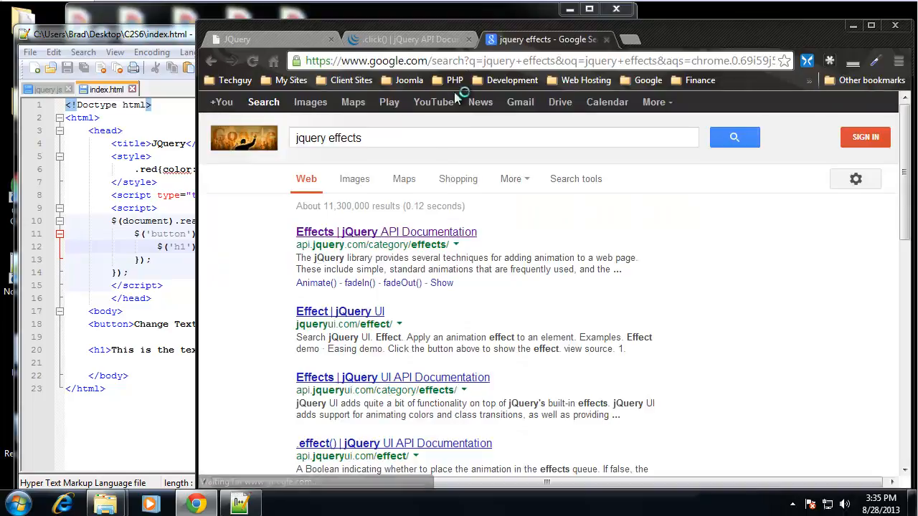
pyautogui.click(370, 233)
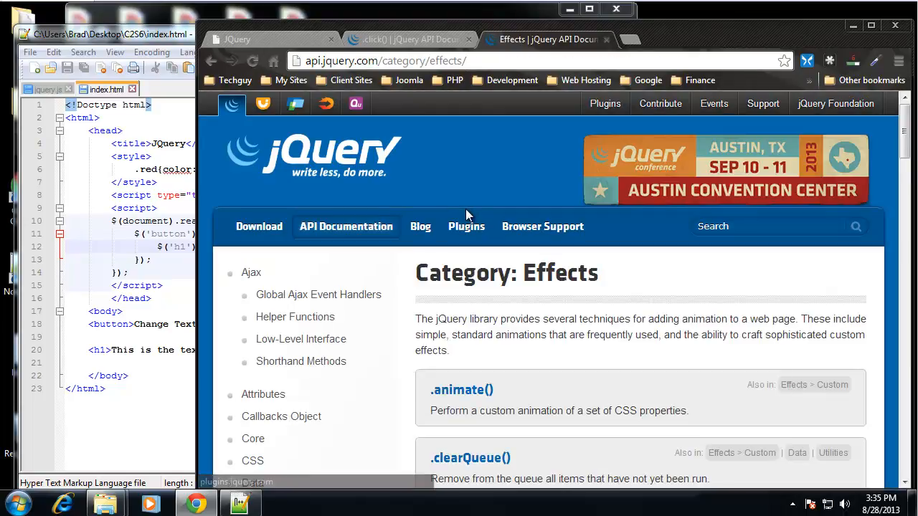
pyautogui.scroll(-2, 461, 206)
pyautogui.scroll(-1, 573, 280)
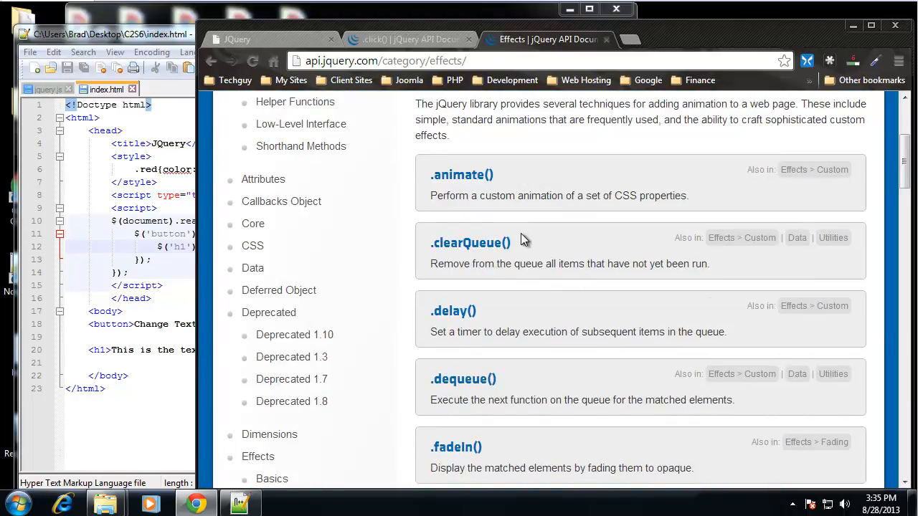
pyautogui.scroll(-2, 587, 425)
pyautogui.scroll(-2, 591, 419)
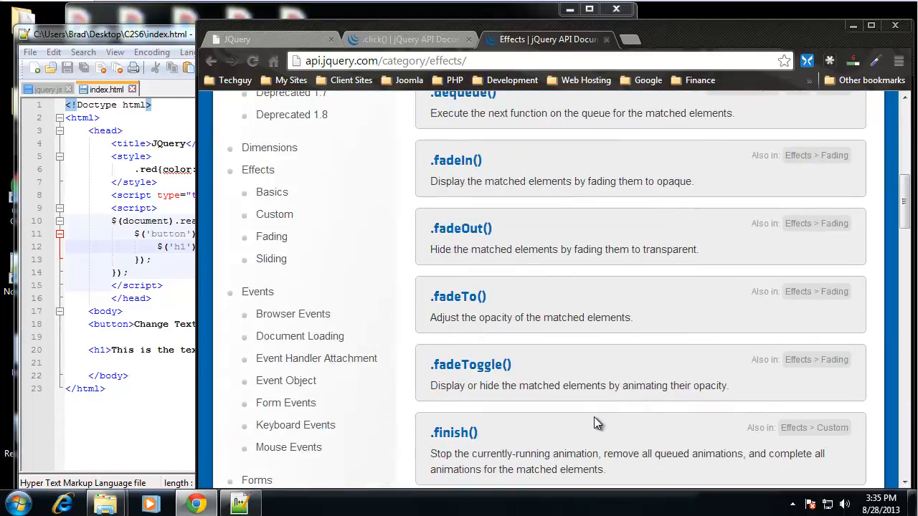
pyautogui.scroll(1, 499, 149)
pyautogui.scroll(-4, 538, 299)
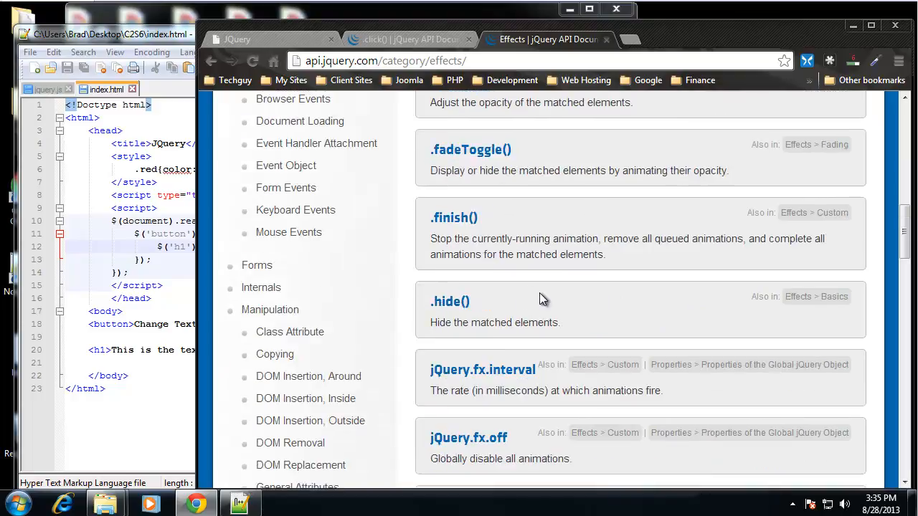
pyautogui.scroll(-1, 539, 293)
pyautogui.scroll(-1, 643, 261)
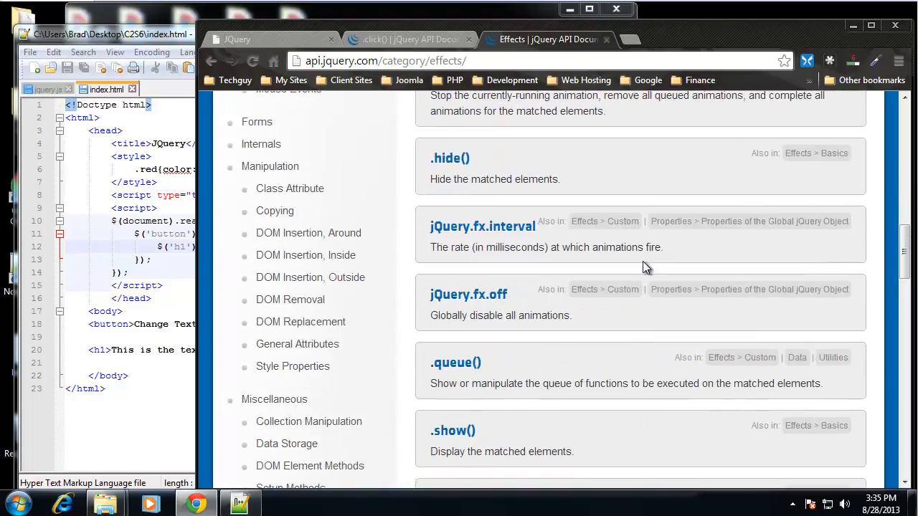
pyautogui.scroll(-1, 643, 261)
pyautogui.scroll(-2, 642, 261)
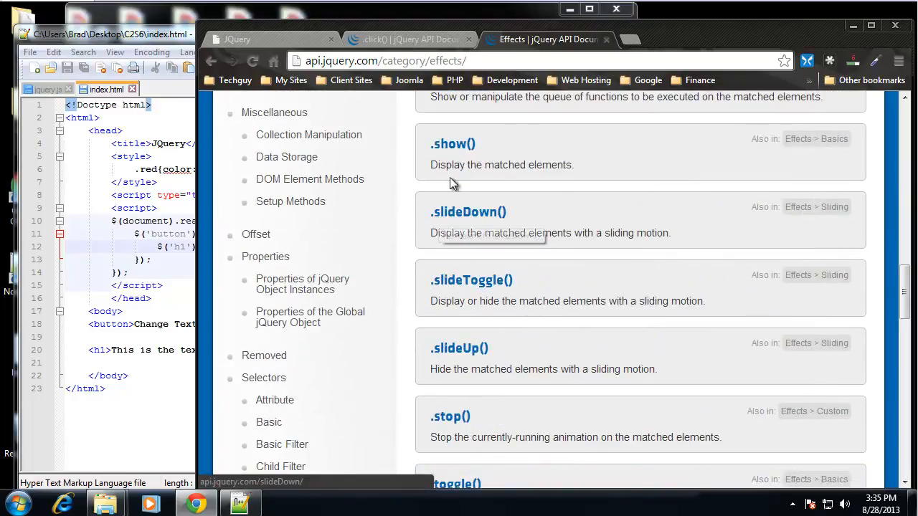
pyautogui.scroll(1, 506, 269)
# Return to Notepad++ and select the .html(...) call on line 12
pyautogui.click(126, 246)
pyautogui.click(391, 272)
pyautogui.moveTo(379, 247); pyautogui.dragTo(197, 247)
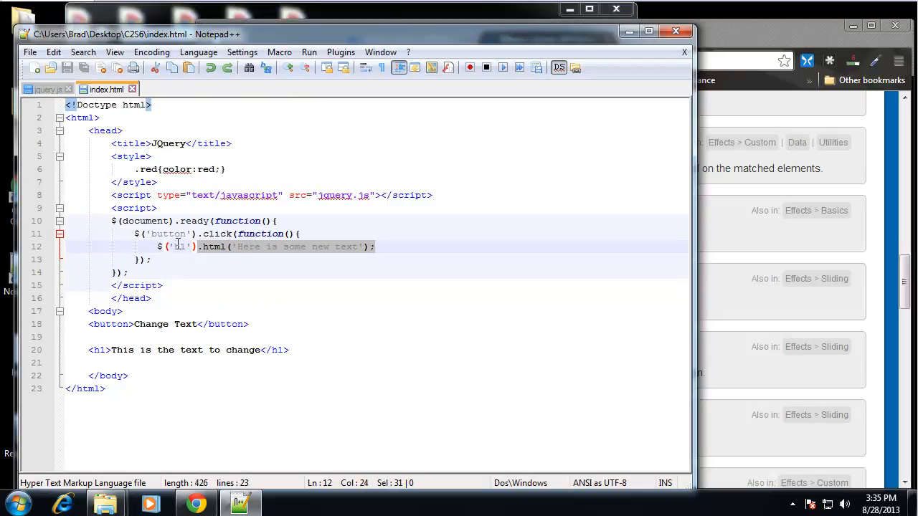
# Replace the .html call with .slideUp(200); on line 12, save, and switch to Chrome
pyautogui.click(388, 259)
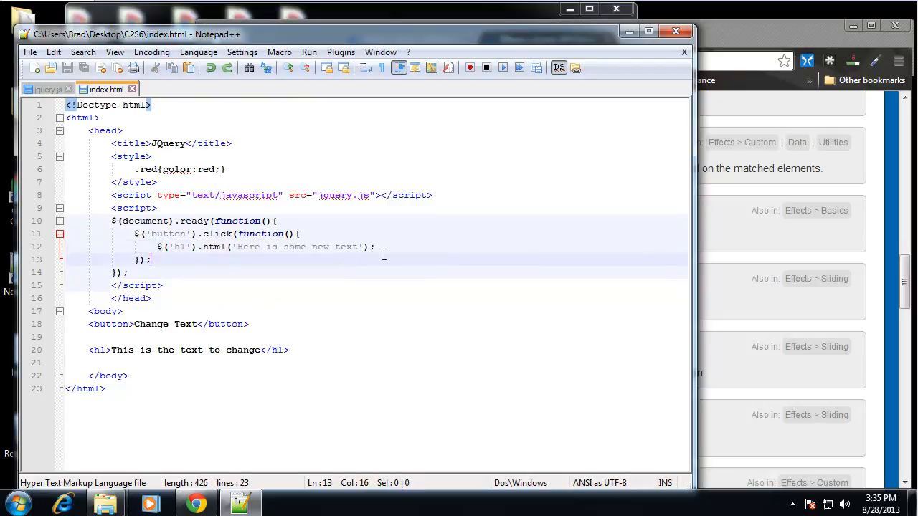
pyautogui.moveTo(379, 247); pyautogui.dragTo(199, 247)
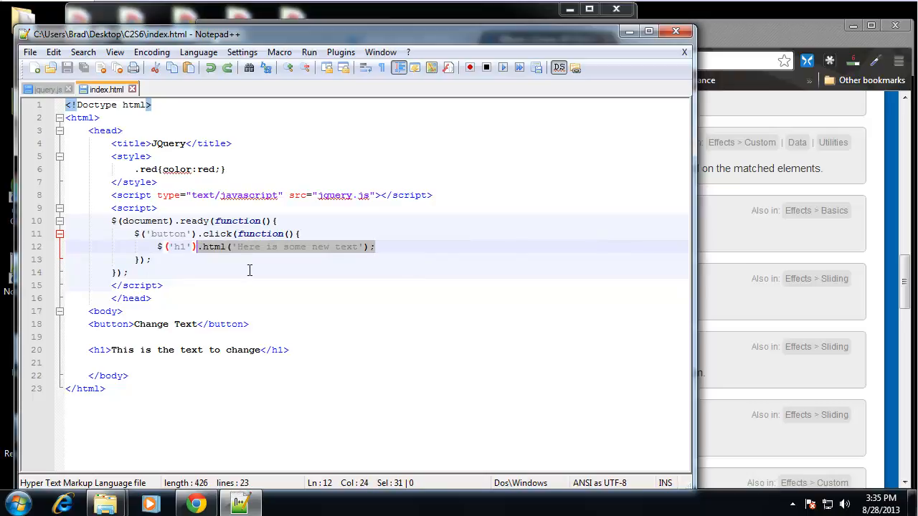
pyautogui.press('BackSpace')
pyautogui.write('.slide')
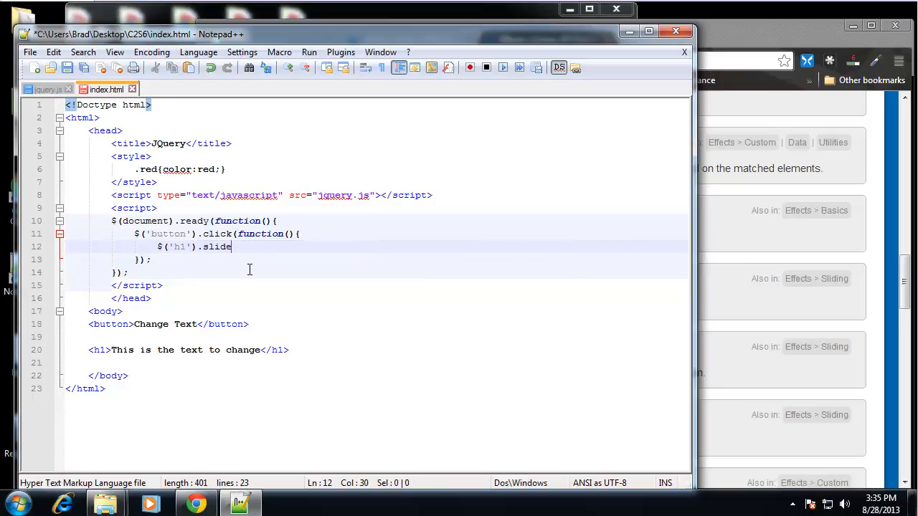
pyautogui.write('p()')
pyautogui.write('200')
pyautogui.write(';')
pyautogui.hotkey('ctrl', 's')
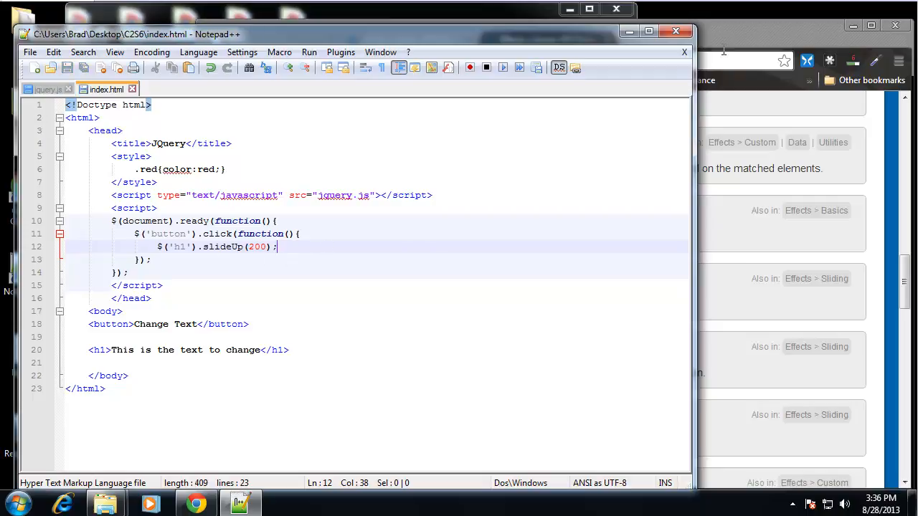
pyautogui.click(766, 31)
# Reload index.html and confirm Change Text slides the heading out of view
pyautogui.click(271, 40)
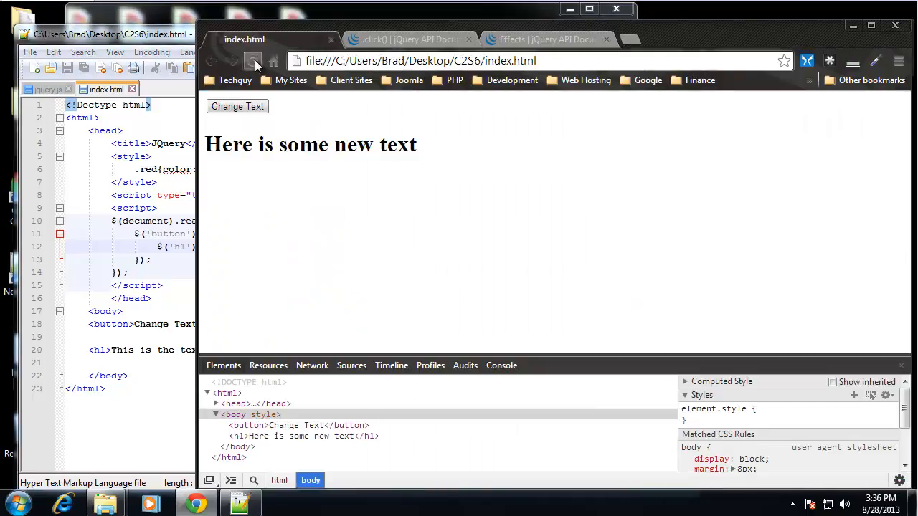
pyautogui.press('F5')
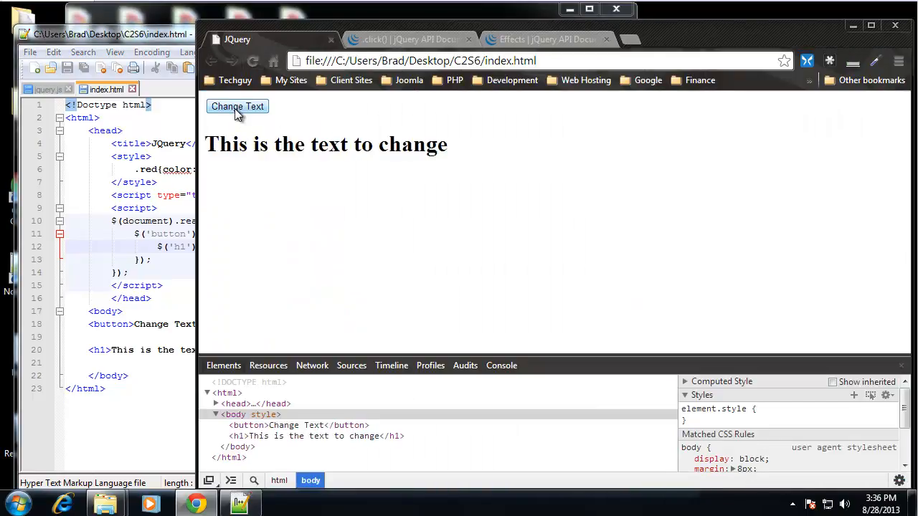
pyautogui.click(237, 107)
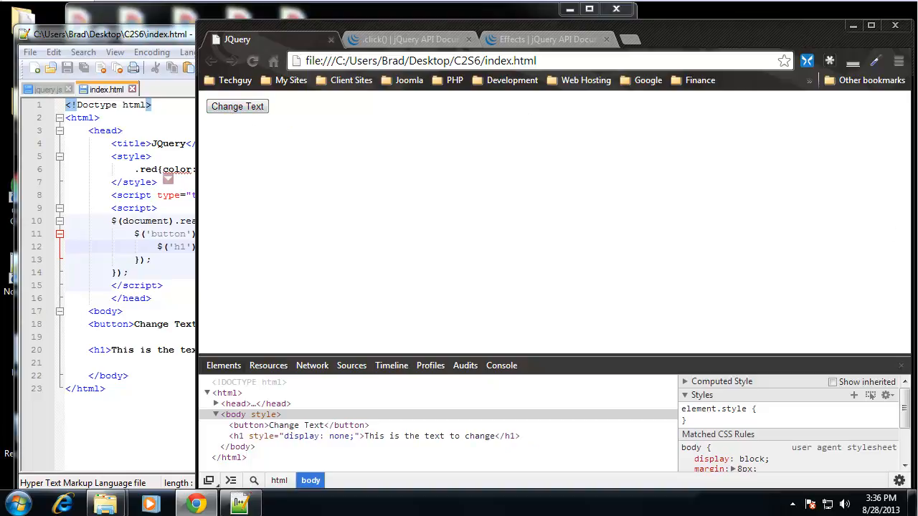
# Back in Notepad++, select 'Up' in slideUp on line 12 to change it to slideToggle
pyautogui.click(142, 310)
pyautogui.click(269, 336)
pyautogui.moveTo(244, 247); pyautogui.dragTo(233, 247)
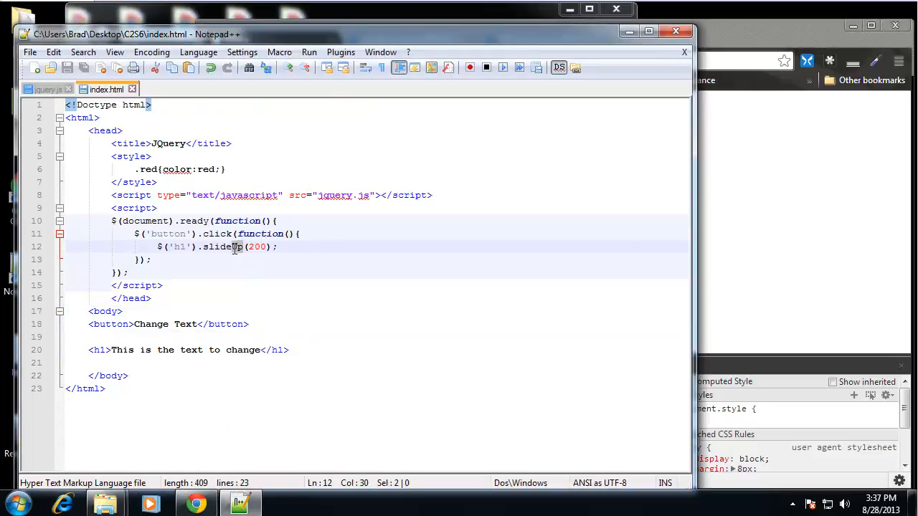
pyautogui.write('Toggle')
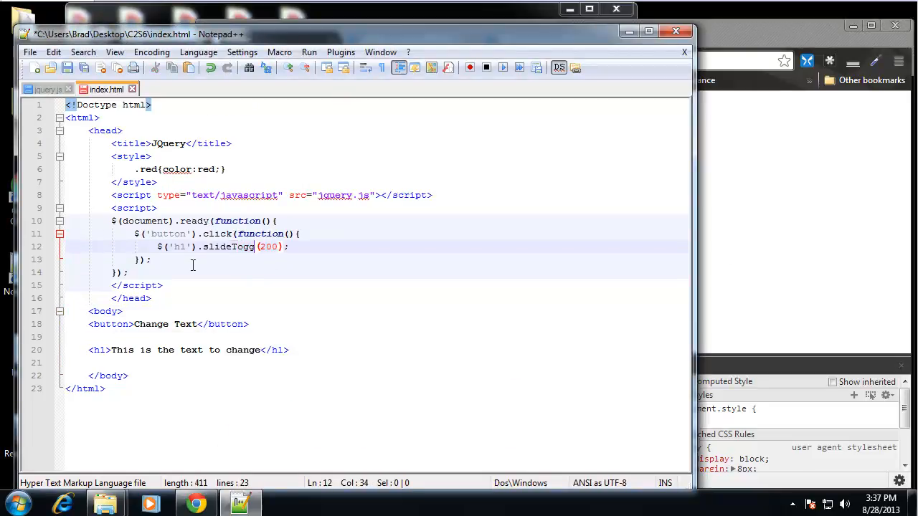
# Save the slideToggle(200) edit and reload the page in Chrome
pyautogui.hotkey('ctrl', 's')
pyautogui.click(699, 224)
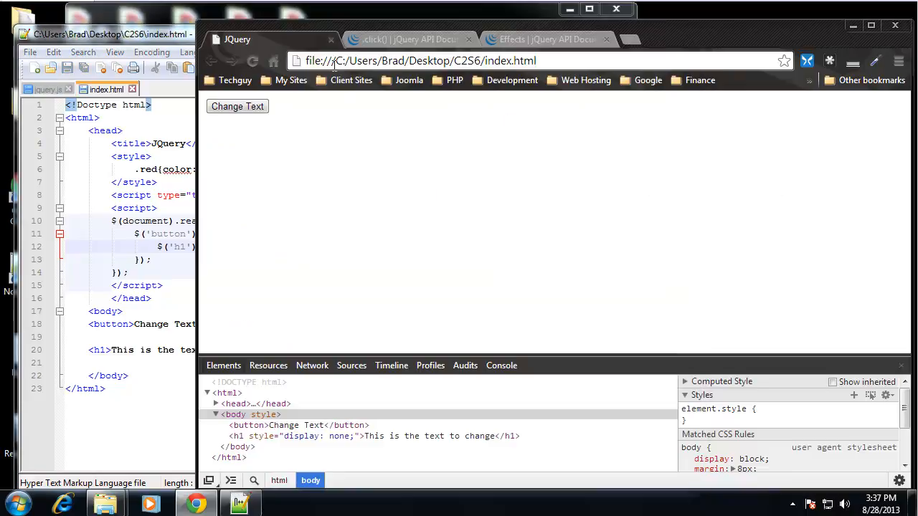
pyautogui.click(252, 62)
# Press Change Text repeatedly to confirm the heading slides in and out, ending hidden
pyautogui.click(244, 107)
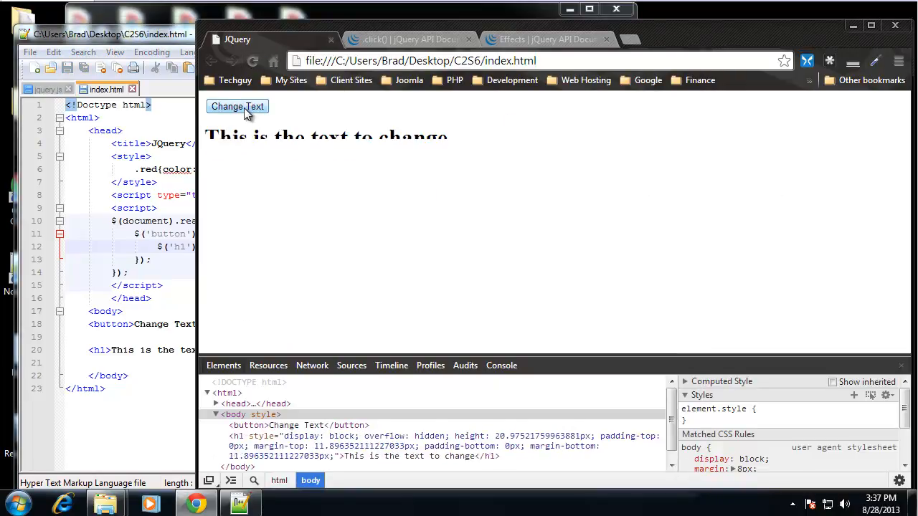
pyautogui.click(243, 107)
pyautogui.click(244, 108)
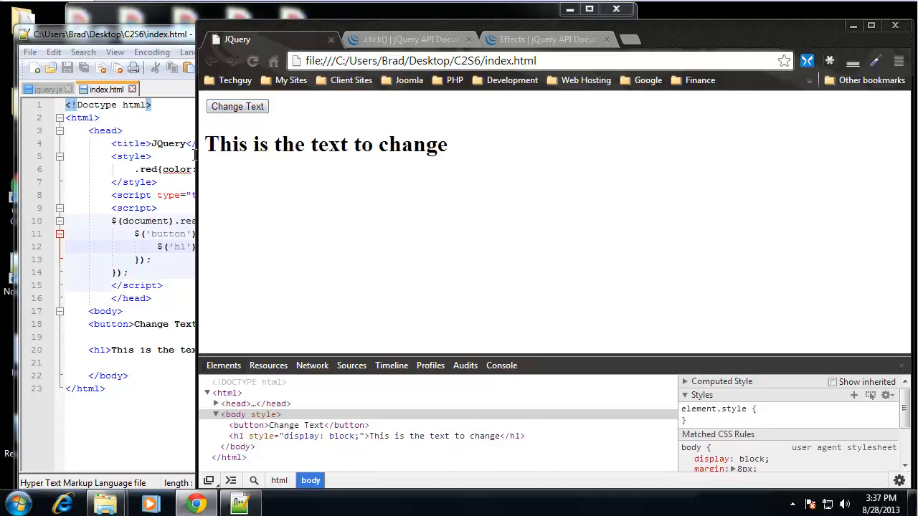
pyautogui.click(240, 108)
pyautogui.click(240, 111)
pyautogui.click(223, 106)
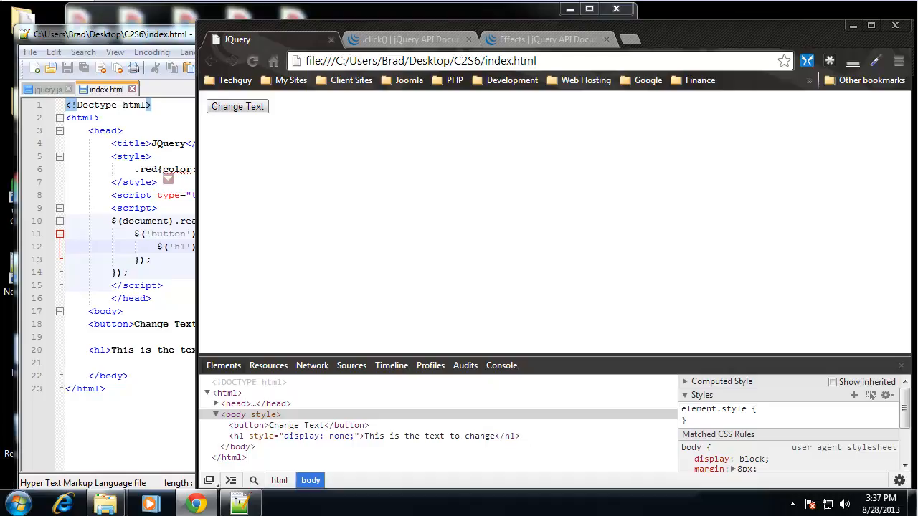
# Chain .html('Changed Text') before .slideToggle(200) on line 12
pyautogui.click(149, 252)
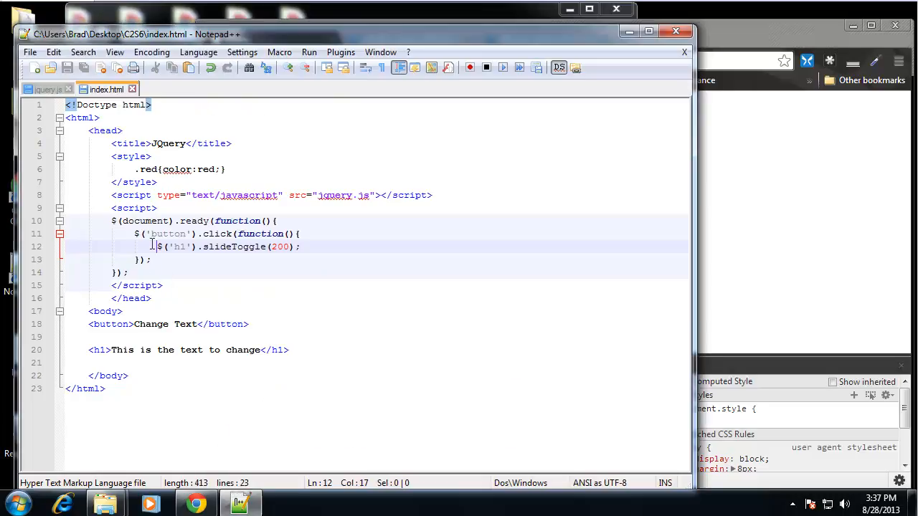
pyautogui.click(202, 247)
pyautogui.write('.html')
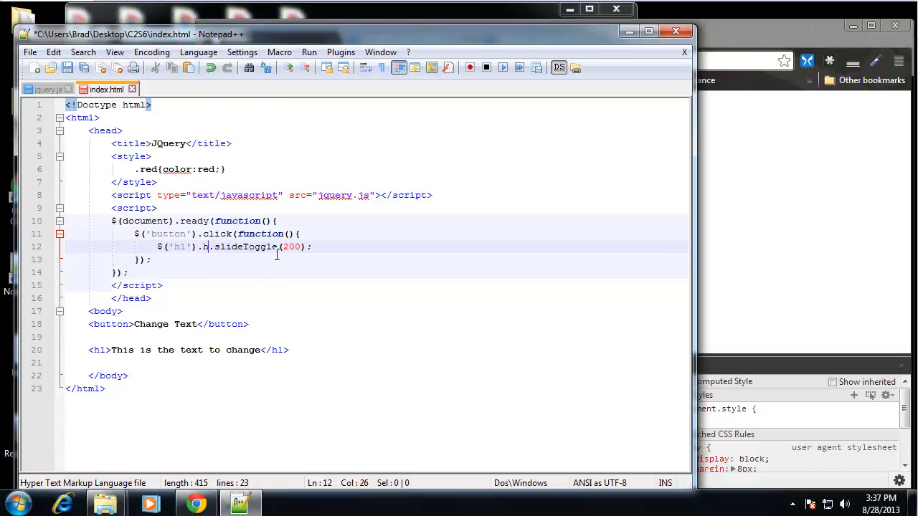
pyautogui.write('()')
pyautogui.press('Left')
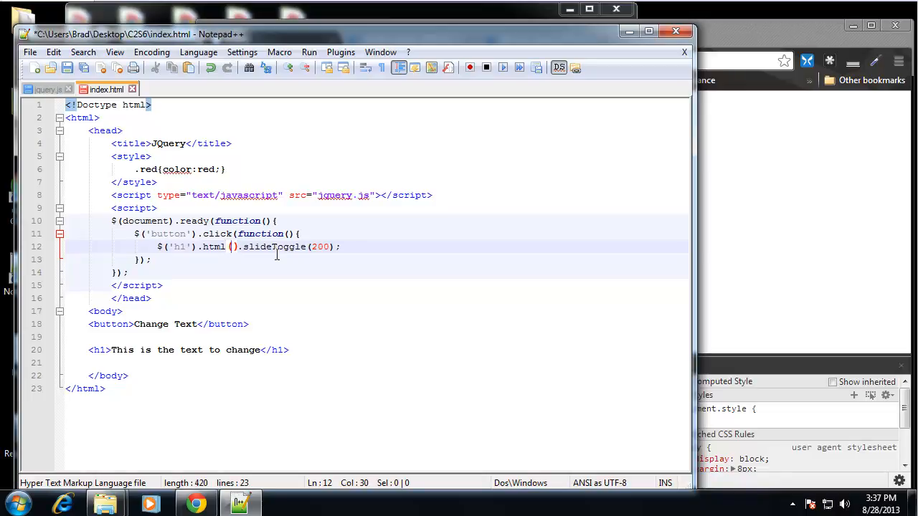
pyautogui.write("''")
pyautogui.press('Left')
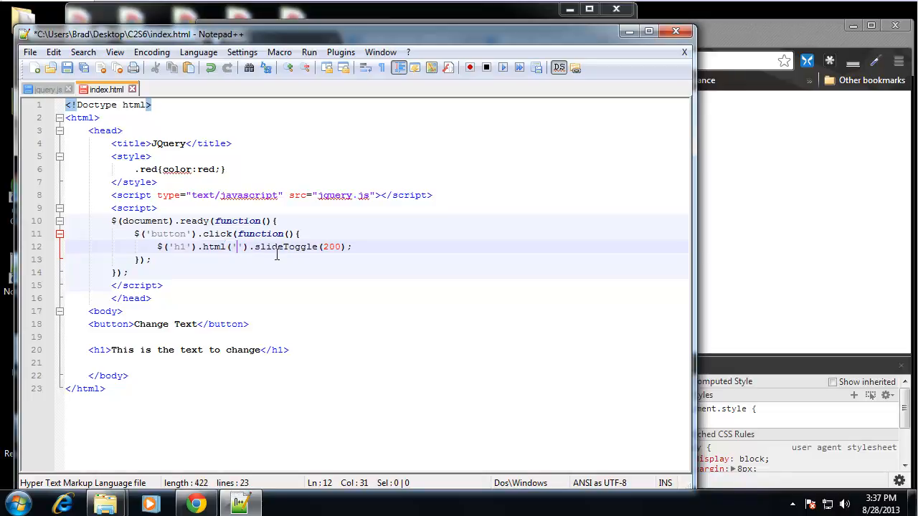
pyautogui.write('Changed Text')
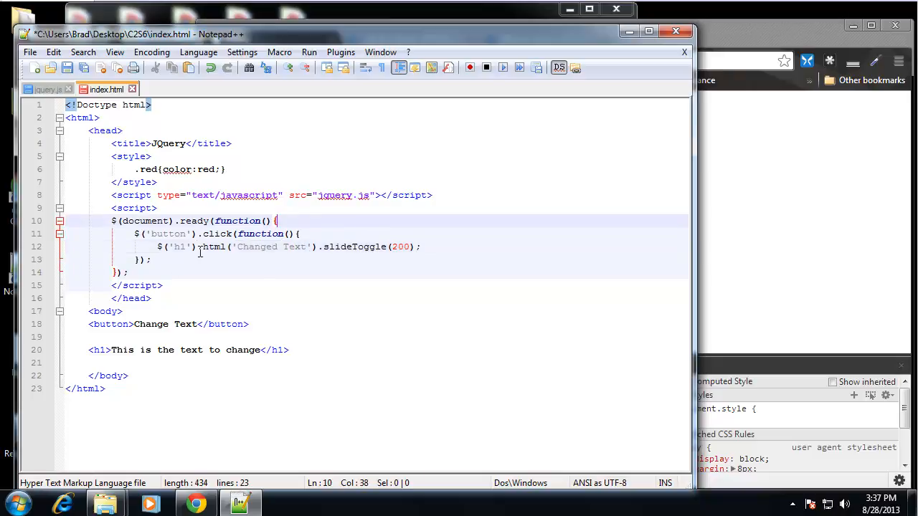
pyautogui.moveTo(197, 247)
pyautogui.mouseDown()
pyautogui.moveTo(168, 247)
pyautogui.moveTo(421, 247)
pyautogui.mouseUp()
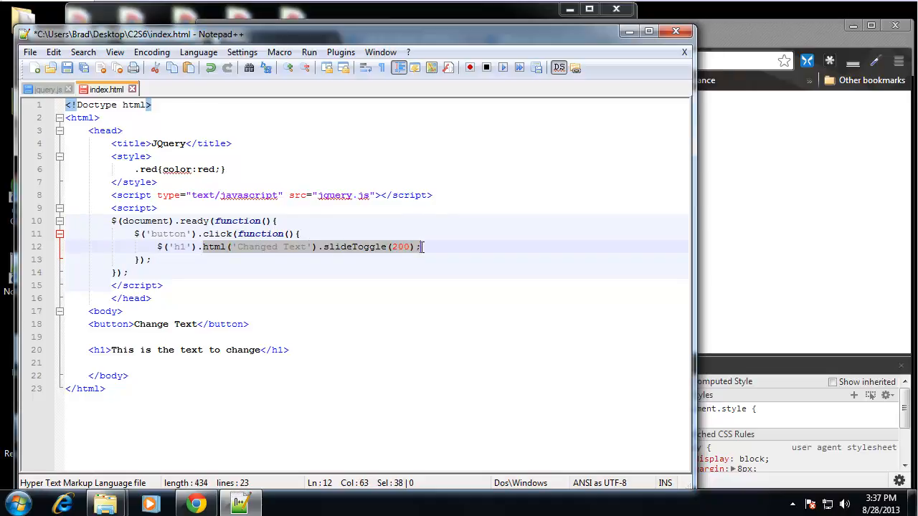
pyautogui.click(446, 246)
# Save, reload, and confirm Change Text shows 'Changed Text' and toggles the heading
pyautogui.hotkey('ctrl', 's')
pyautogui.click(757, 226)
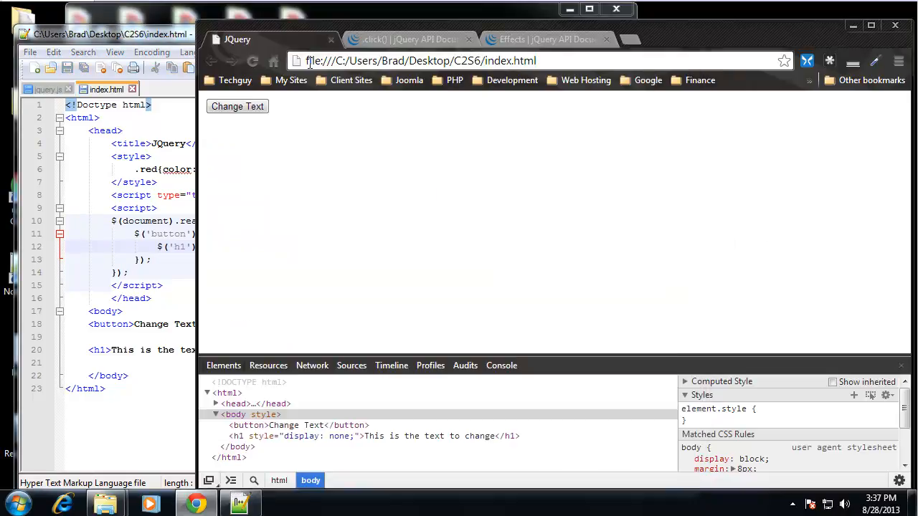
pyautogui.click(252, 61)
pyautogui.click(245, 108)
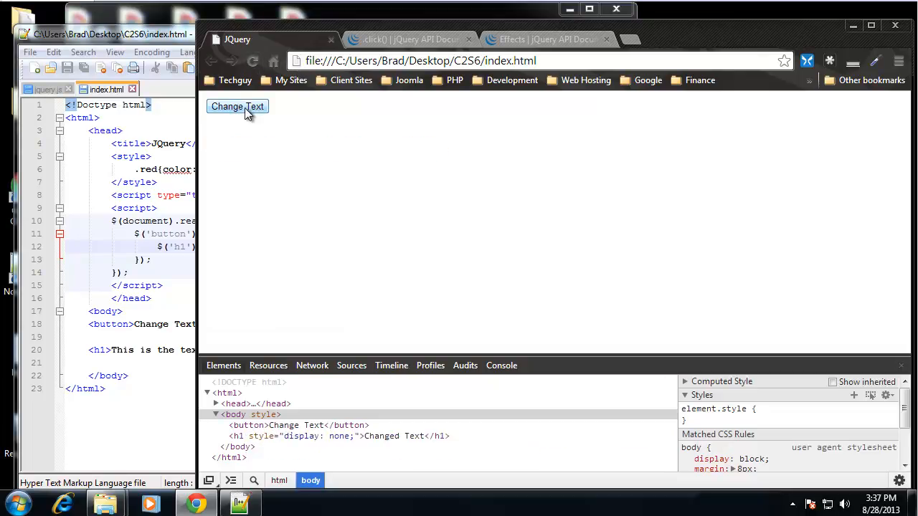
pyautogui.click(245, 108)
pyautogui.click(248, 107)
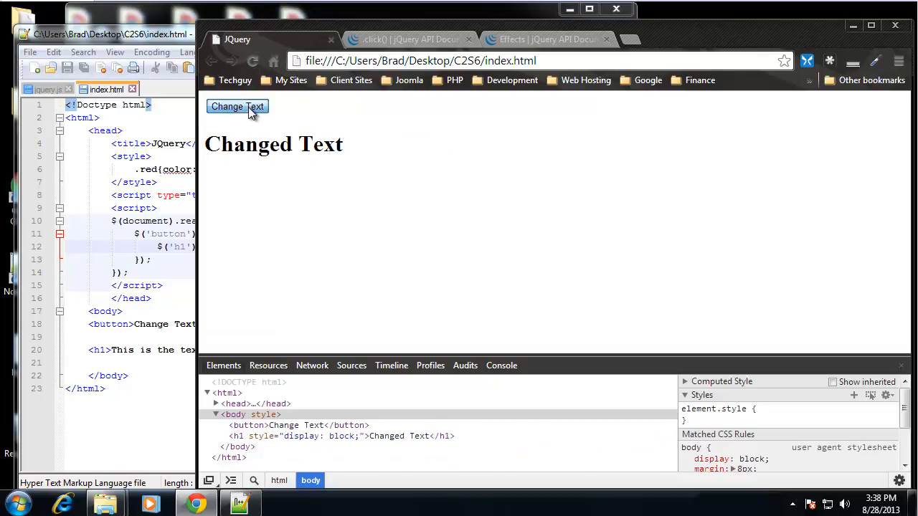
pyautogui.click(248, 107)
# Glance at the code, then bring the jQuery Effects documentation tab into view in Chrome
pyautogui.click(157, 215)
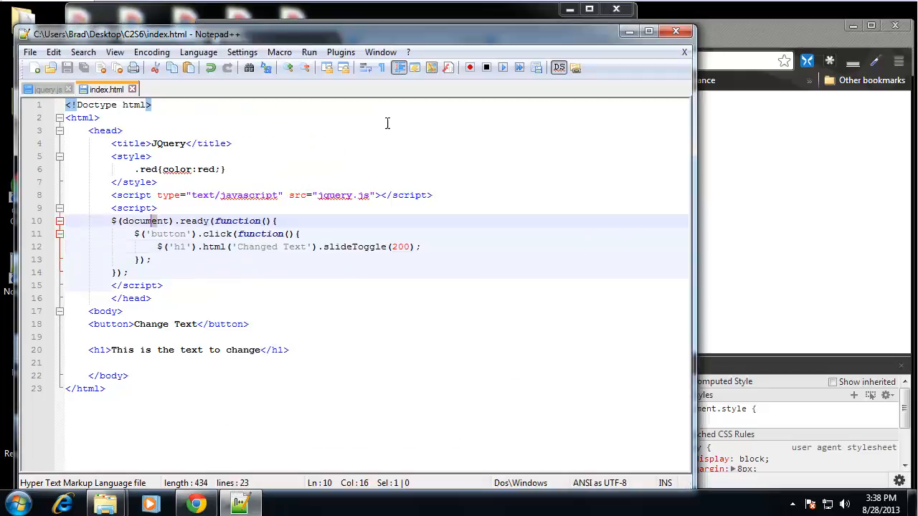
pyautogui.click(766, 46)
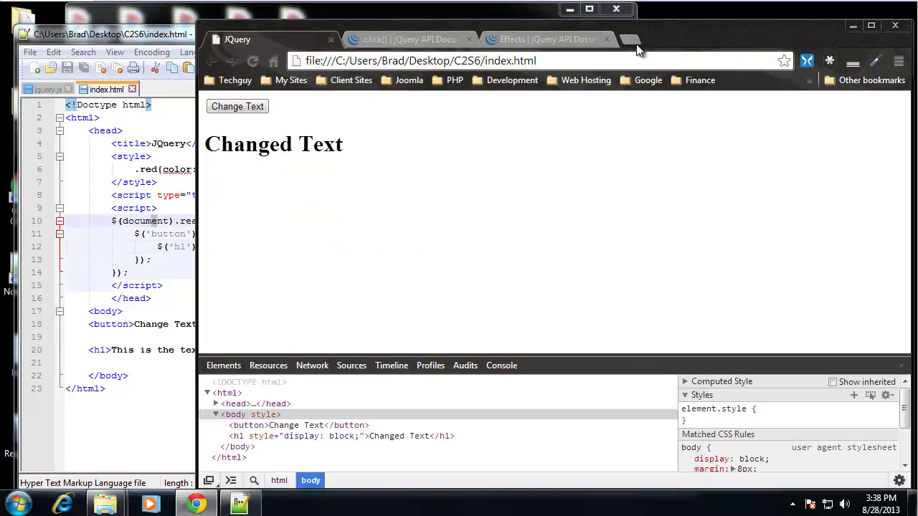
pyautogui.click(526, 40)
pyautogui.scroll(8, 610, 204)
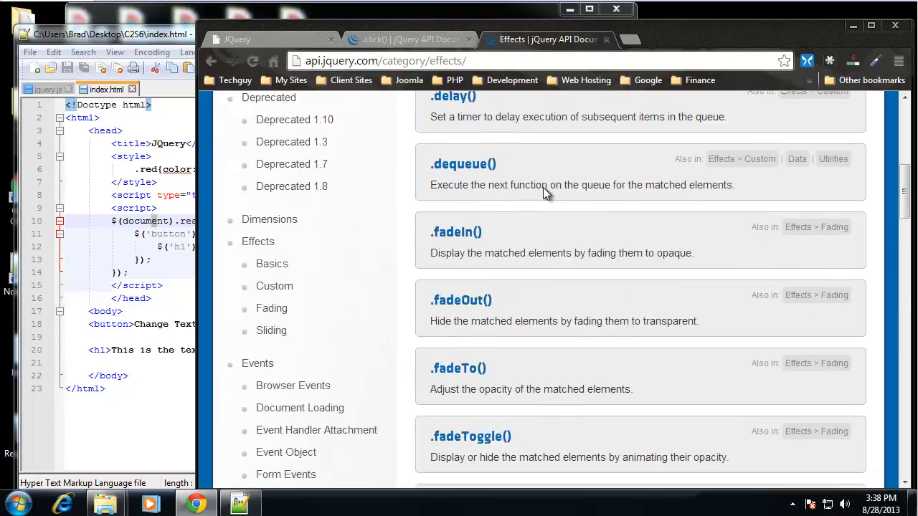
pyautogui.scroll(5, 547, 194)
pyautogui.scroll(3, 547, 193)
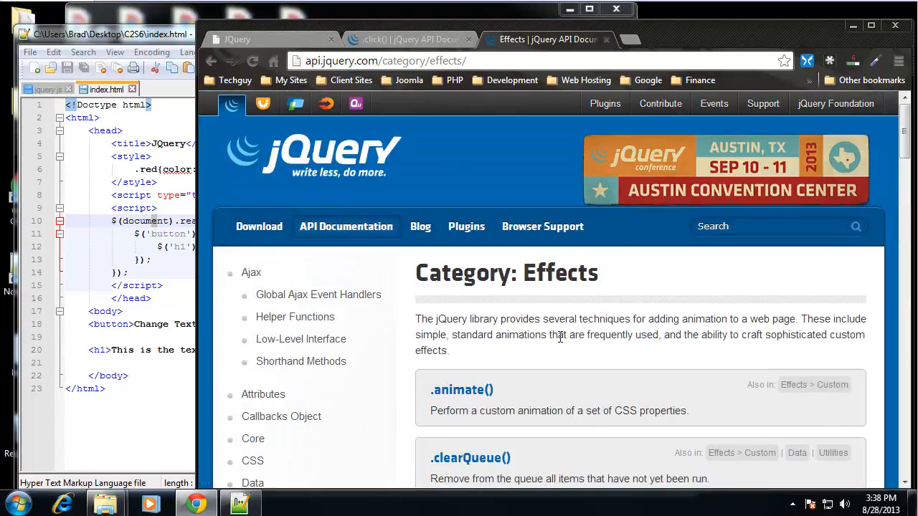
pyautogui.scroll(-5, 561, 337)
pyautogui.scroll(-2, 527, 367)
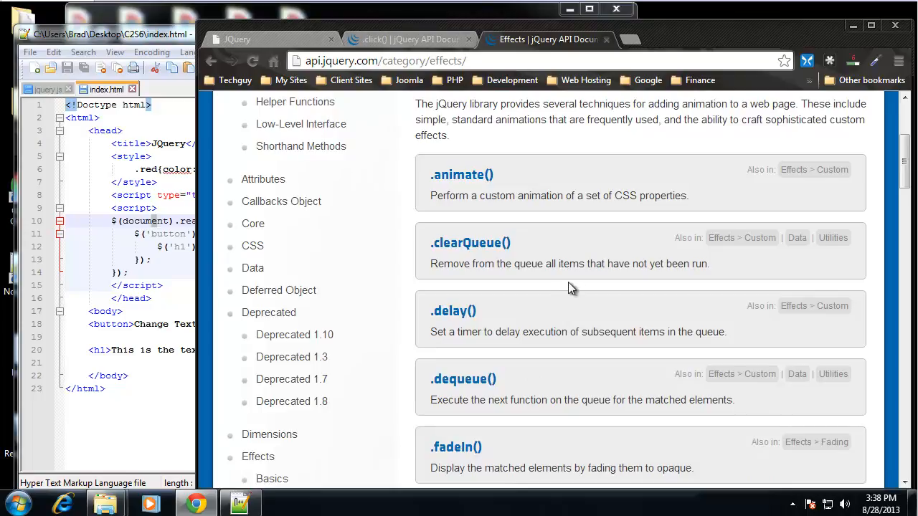
pyautogui.scroll(-3, 573, 278)
pyautogui.scroll(-1, 574, 278)
pyautogui.scroll(-1, 580, 275)
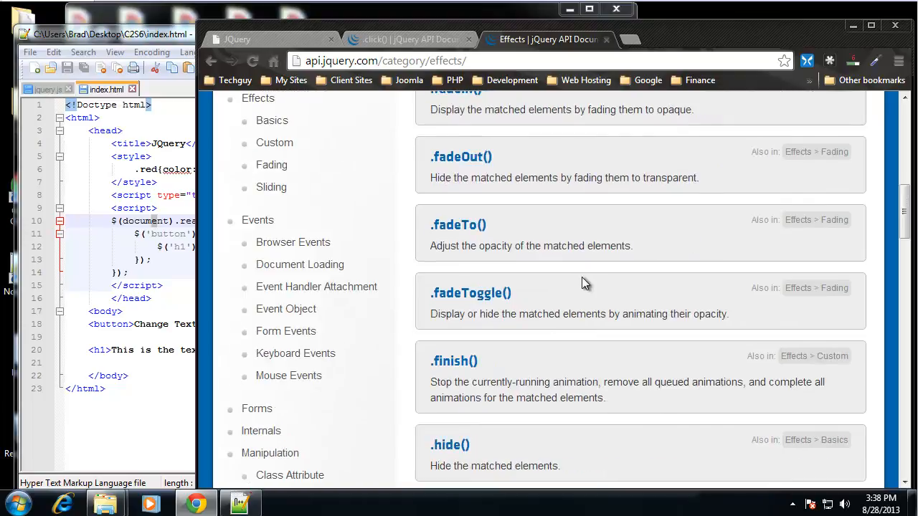